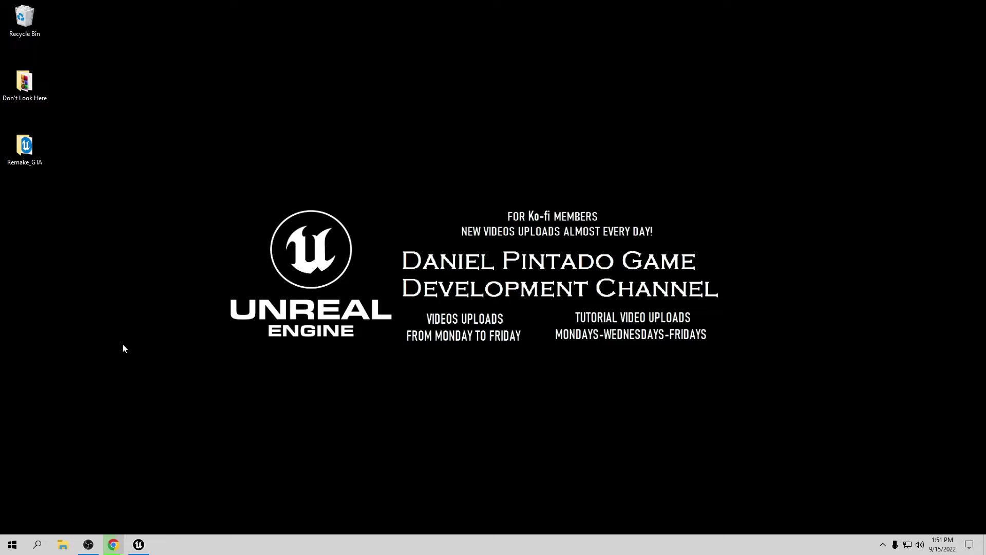
# Switch to Chrome and review the one-time donation and membership tiers on the channel's Ko-fi page
pyautogui.moveTo(114, 537)
pyautogui.click(166, 516)
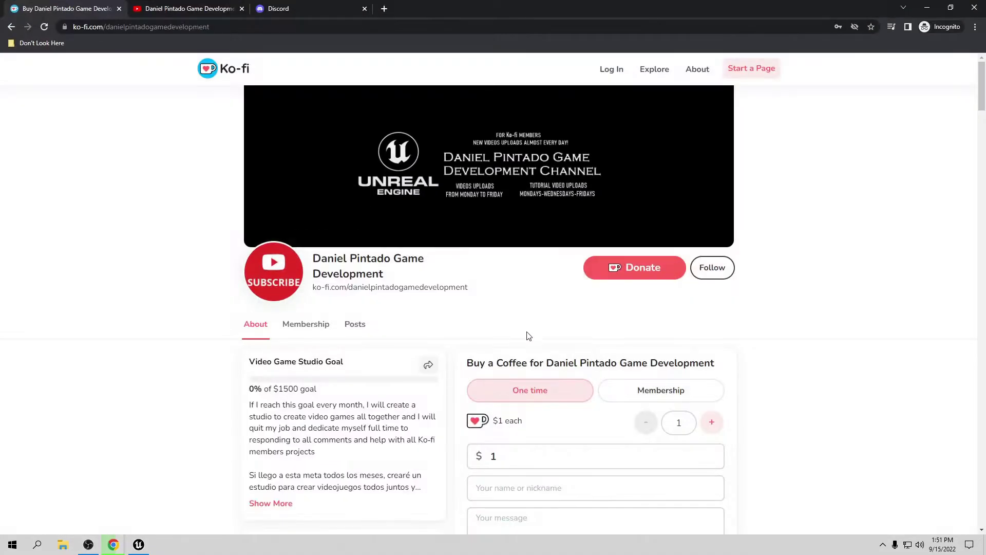
pyautogui.scroll(-3, 507, 350)
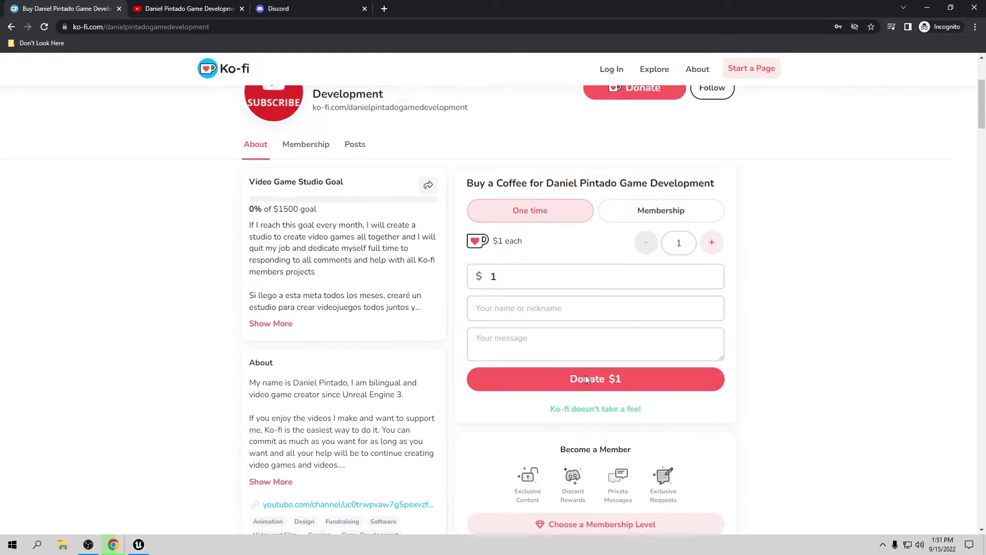
pyautogui.scroll(1, 584, 375)
pyautogui.click(632, 287)
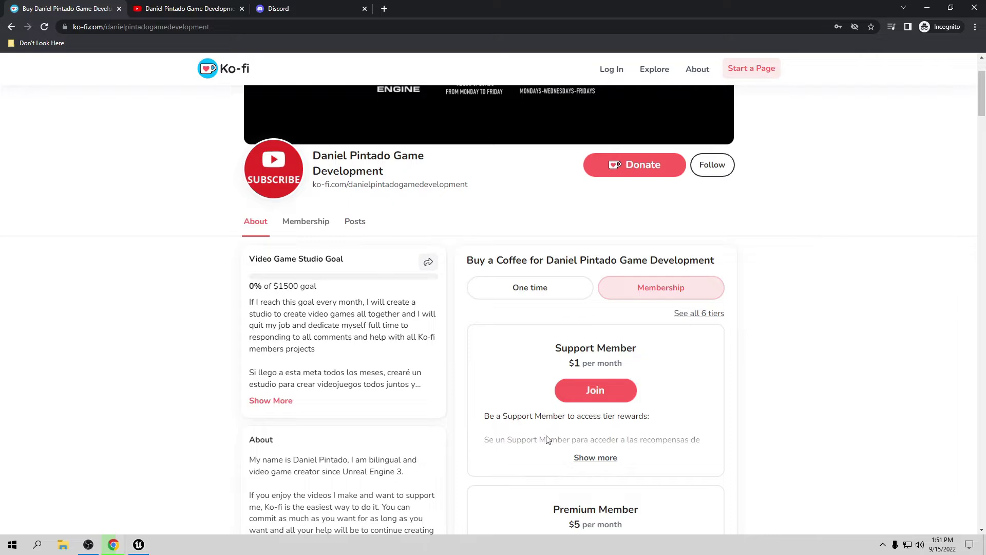
pyautogui.scroll(-1, 671, 452)
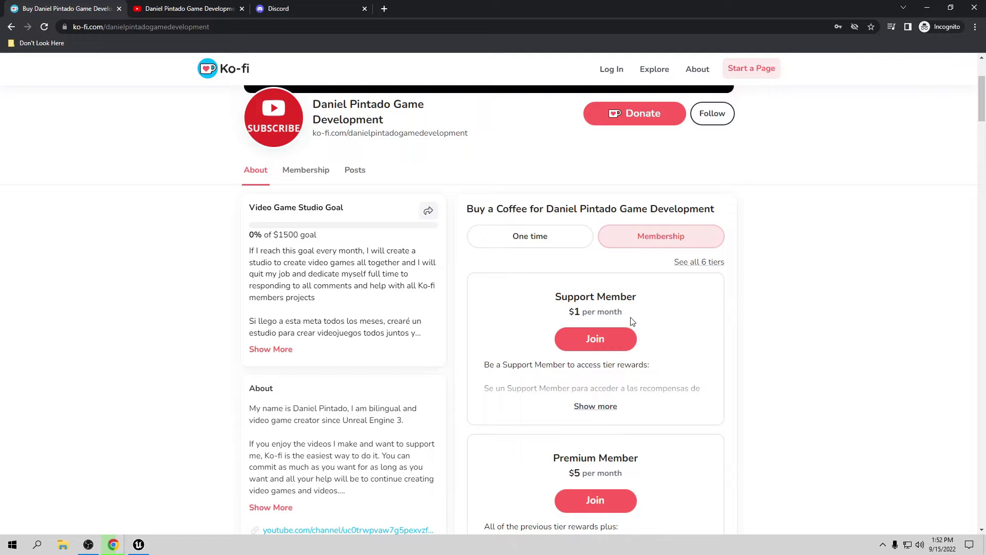
pyautogui.scroll(2, 558, 311)
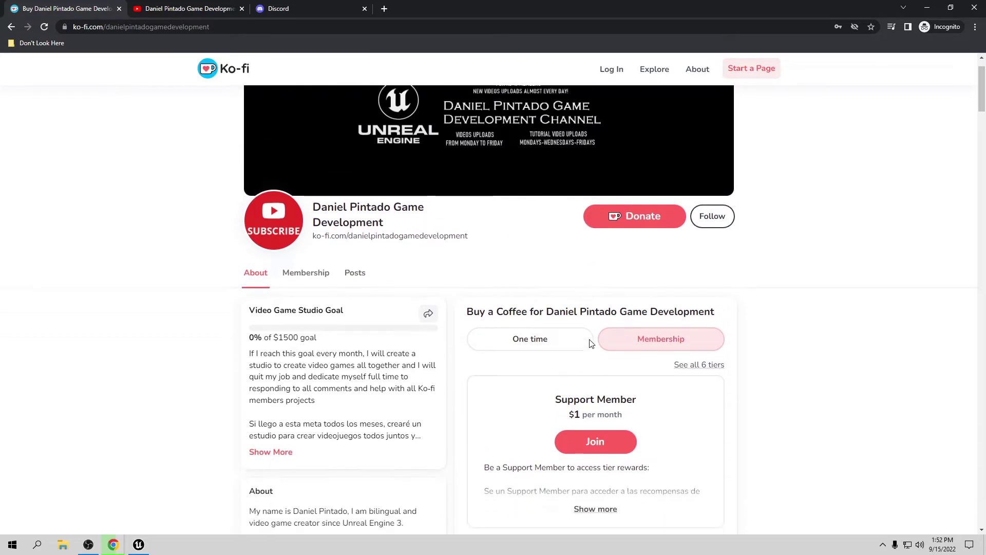
pyautogui.scroll(1, 590, 342)
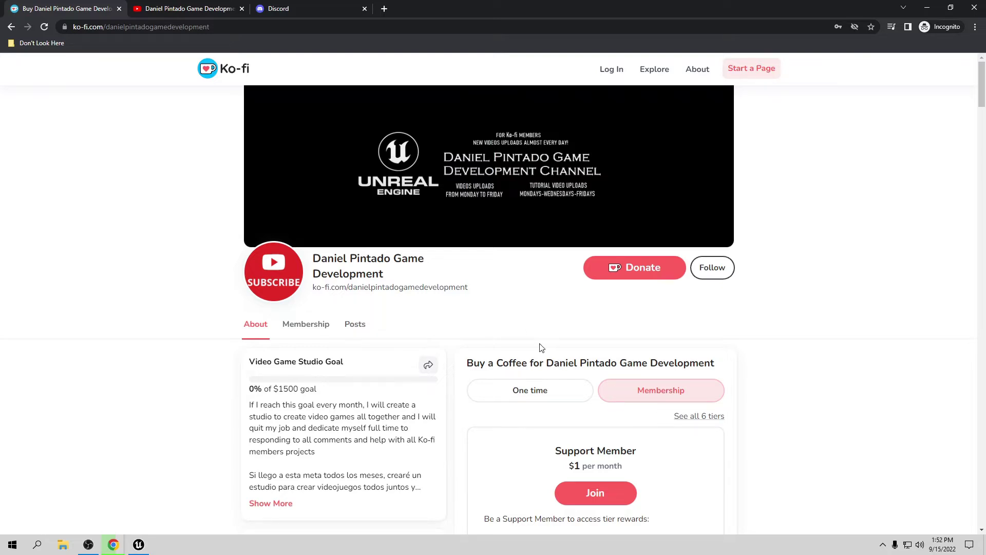
# Open the All Ko-fi Videos document from the YouTube channel page and review its video and project file lists
pyautogui.hotkey('ctrl', 'Tab')
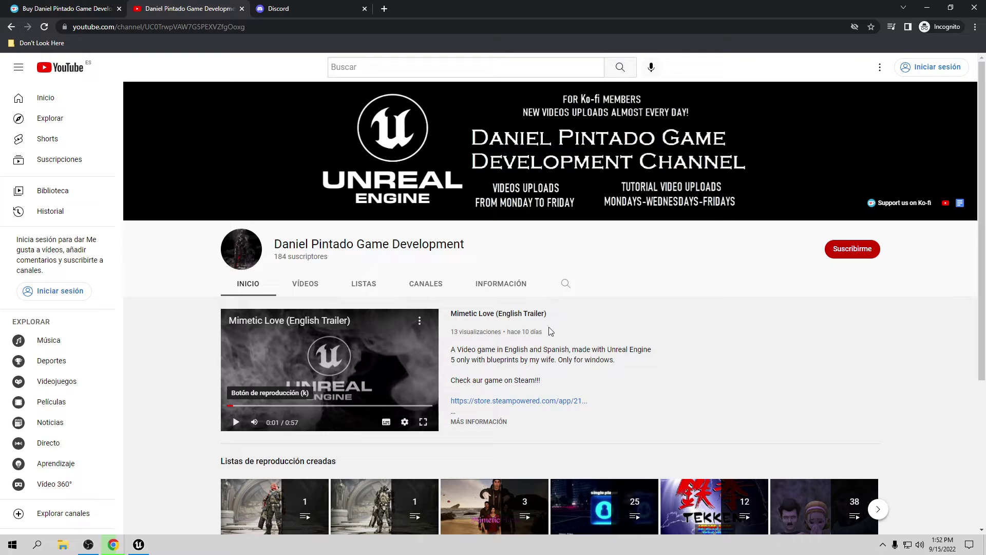
pyautogui.click(905, 206)
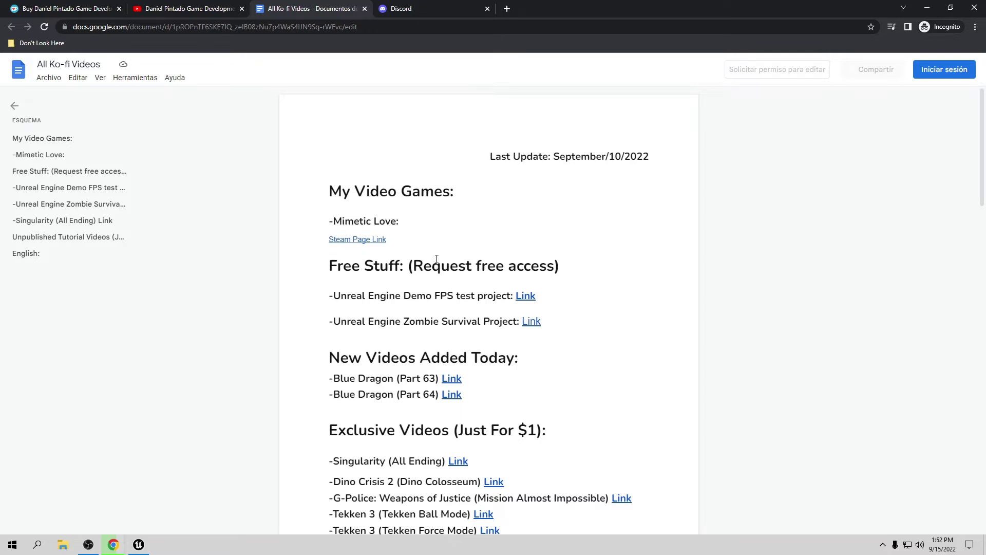
pyautogui.scroll(-2, 514, 247)
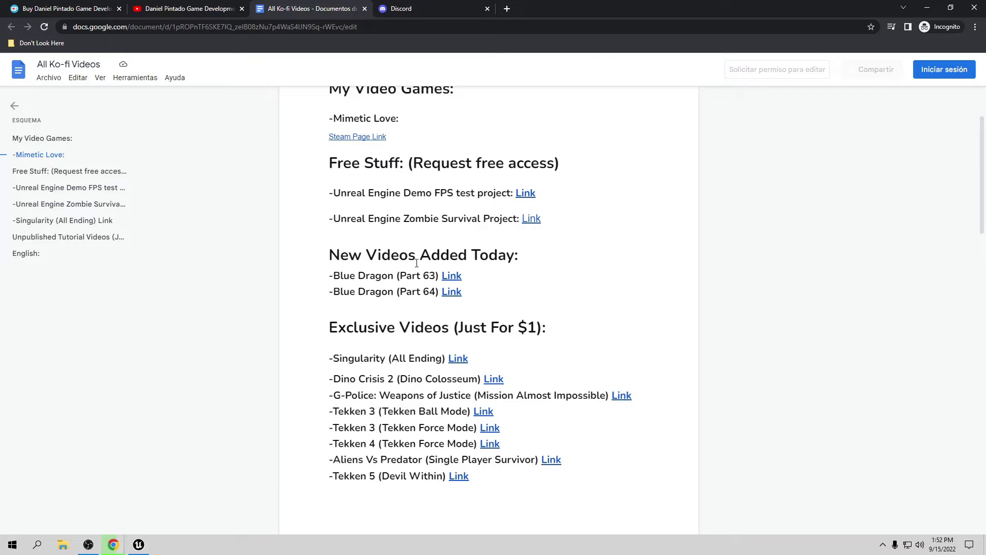
pyautogui.scroll(2, 645, 204)
pyautogui.scroll(-3, 543, 190)
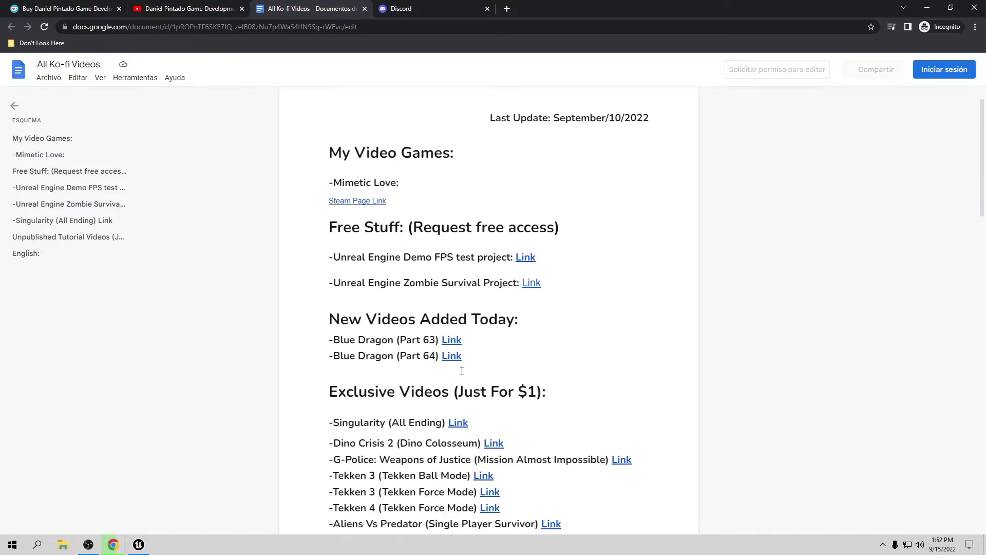
pyautogui.scroll(-5, 493, 300)
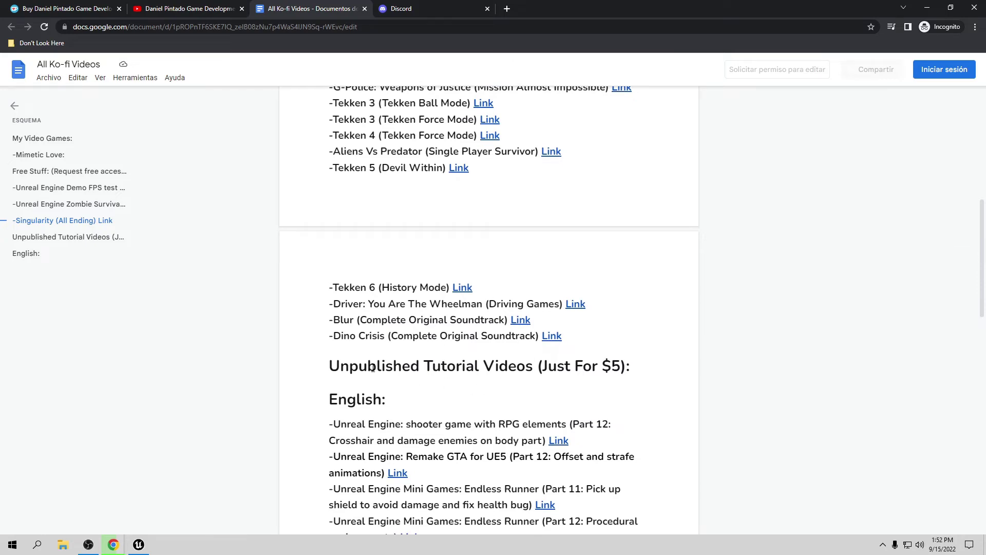
pyautogui.scroll(-8, 513, 387)
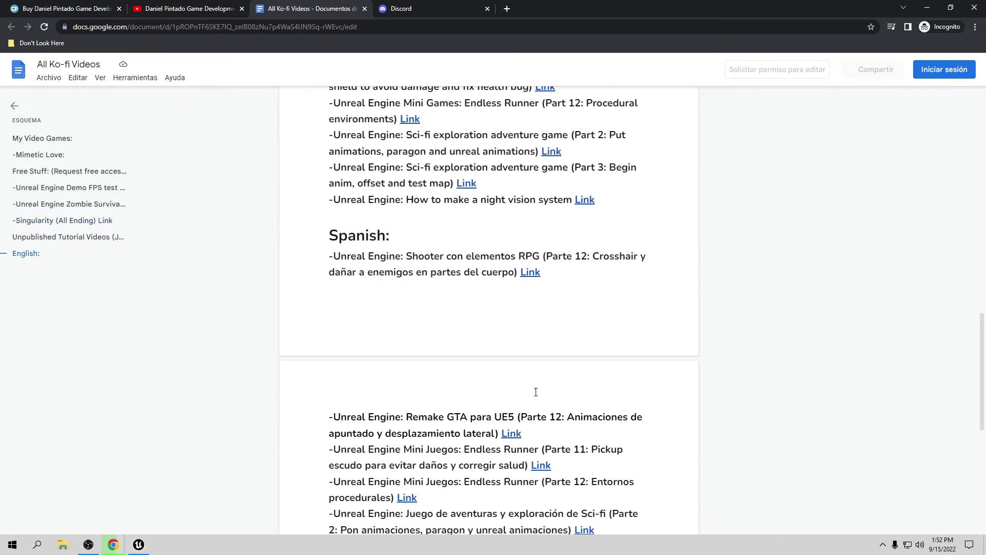
pyautogui.scroll(-7, 536, 392)
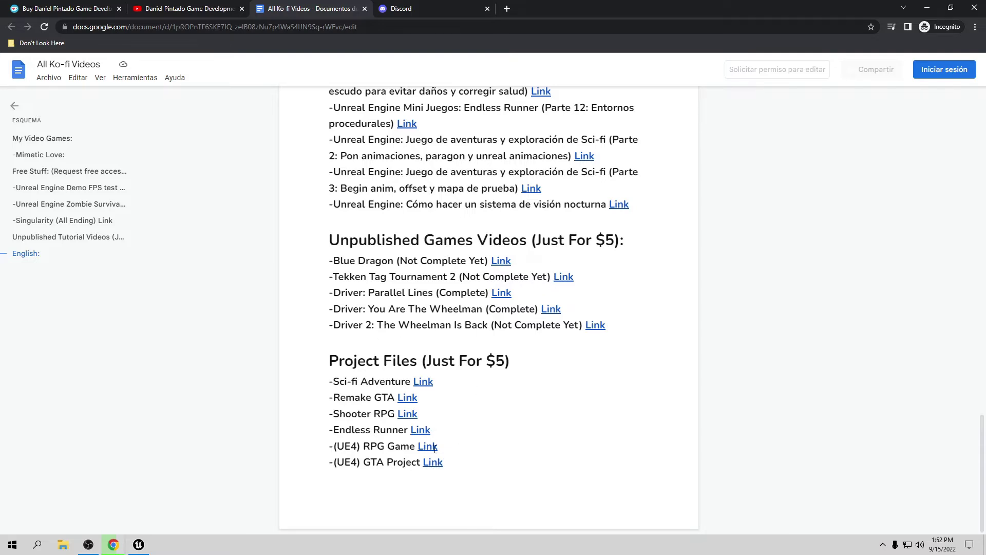
pyautogui.scroll(2, 411, 387)
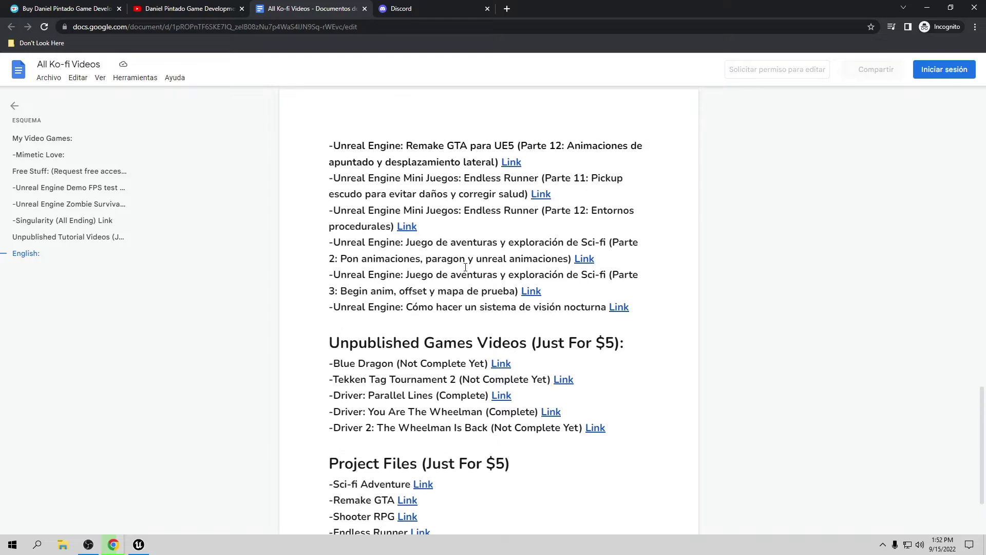
pyautogui.scroll(20, 515, 266)
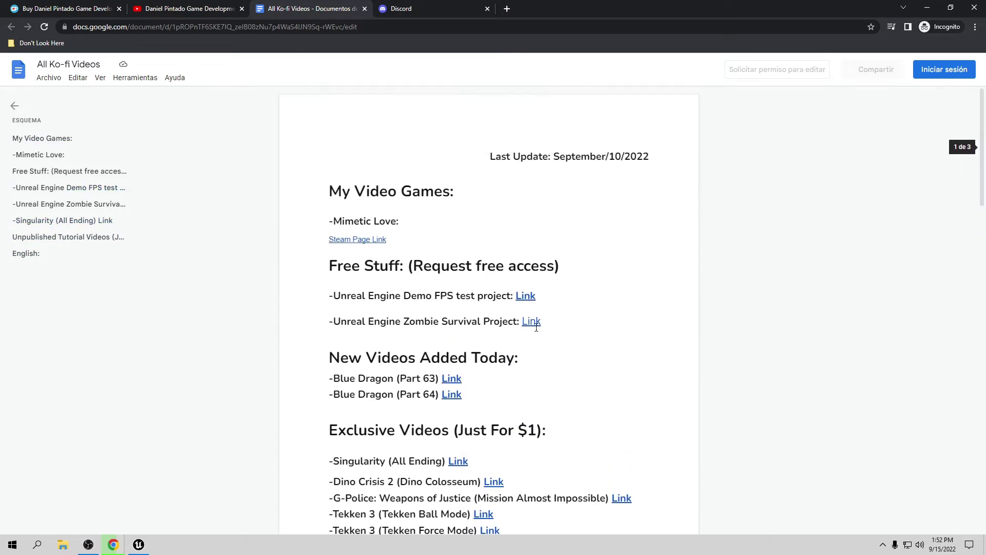
# Close the All Ko-fi Videos document and view the Discord server invitation
pyautogui.click(365, 8)
pyautogui.click(312, 14)
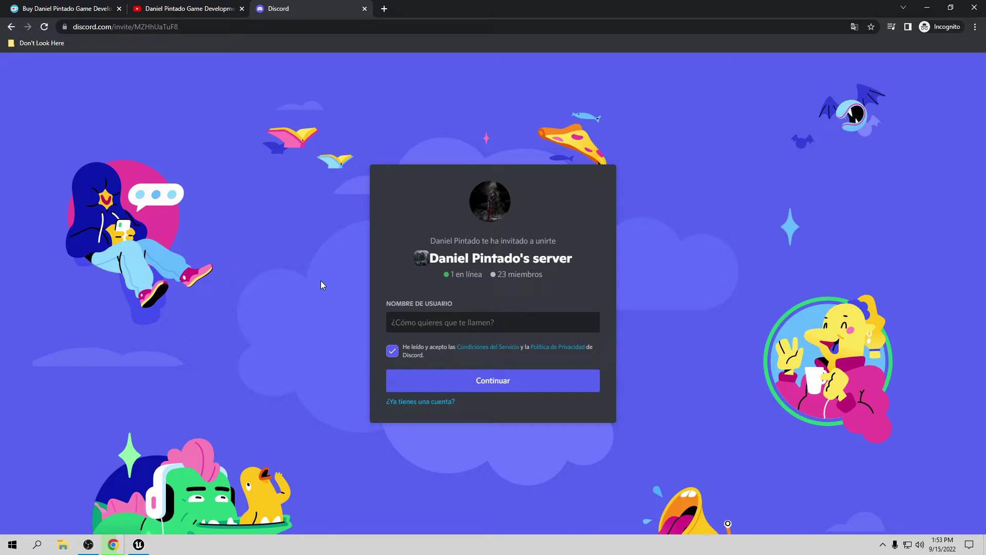
pyautogui.click(200, 8)
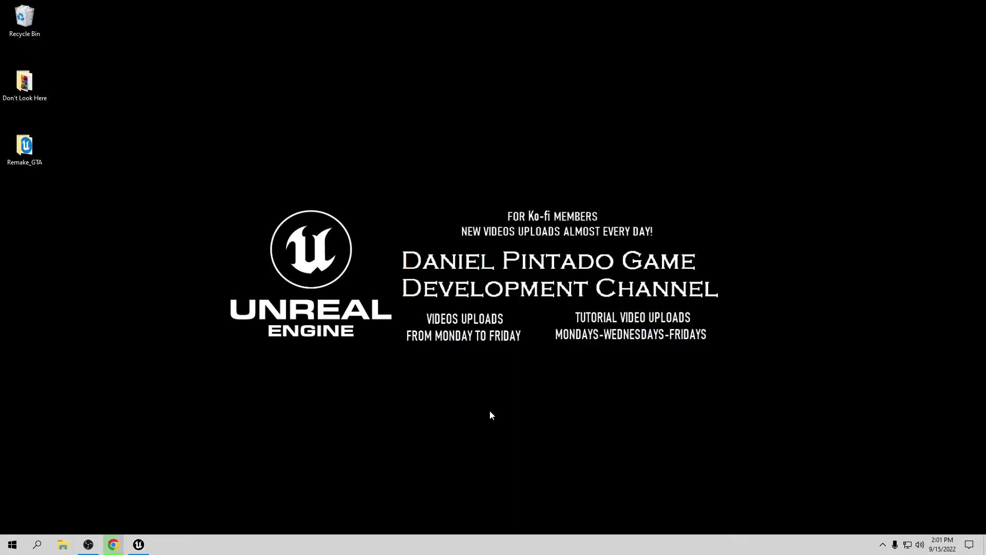
# Switch to Unreal Engine and inspect the crosshair texture in the Content folder
pyautogui.click(138, 544)
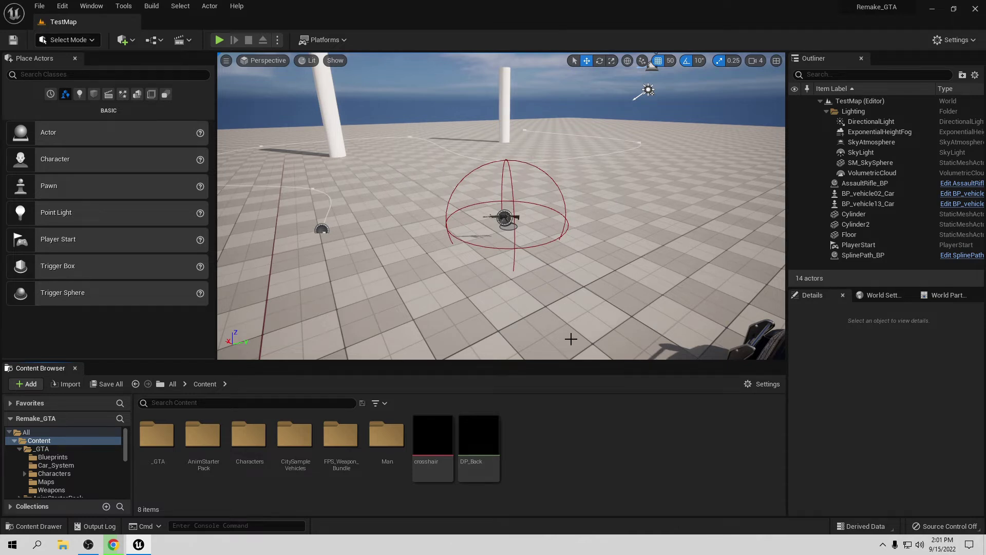
pyautogui.doubleClick(441, 455)
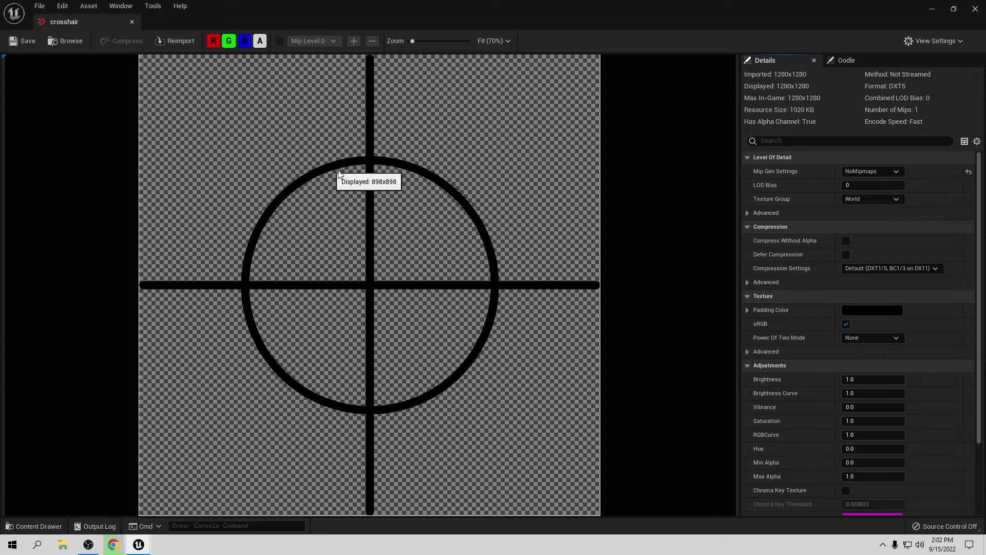
pyautogui.click(132, 21)
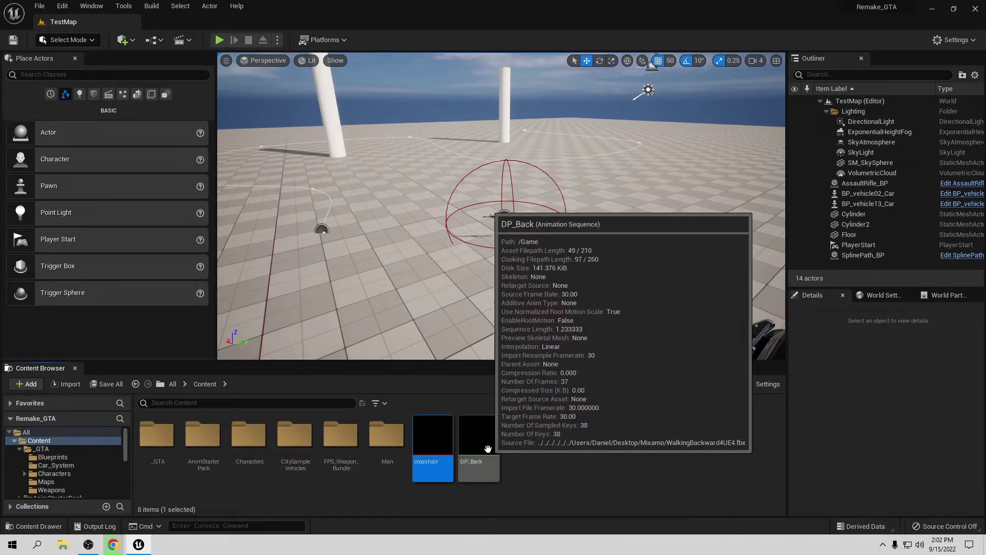
# Assign DP_Main_Character as the replacement skeleton for the DP_Back animation and save the asset
pyautogui.doubleClick(483, 471)
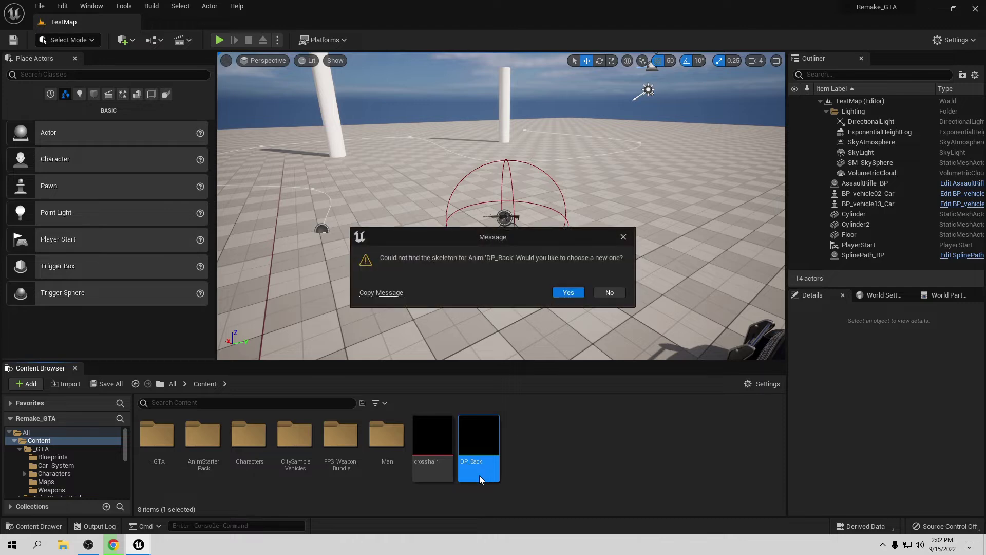
pyautogui.click(569, 291)
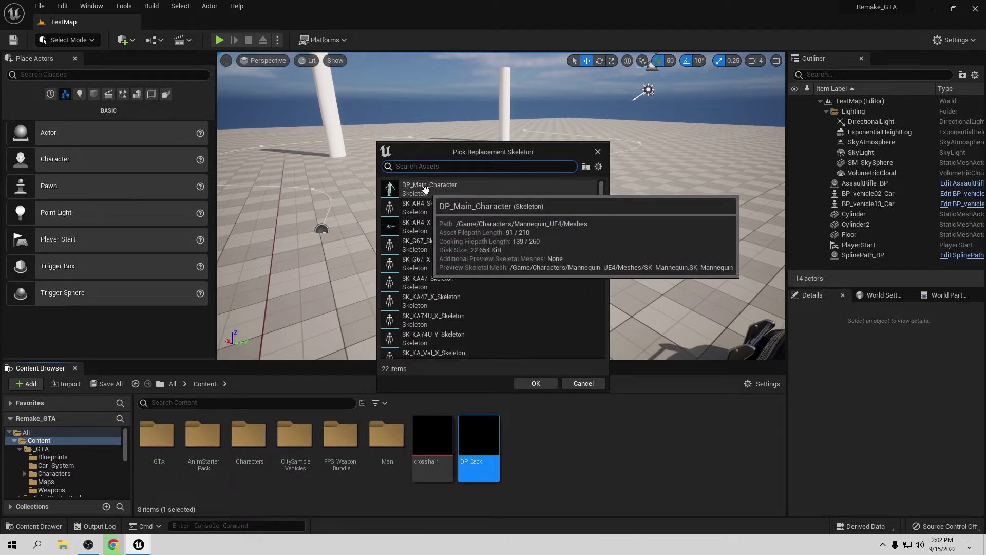
pyautogui.click(425, 189)
pyautogui.click(536, 384)
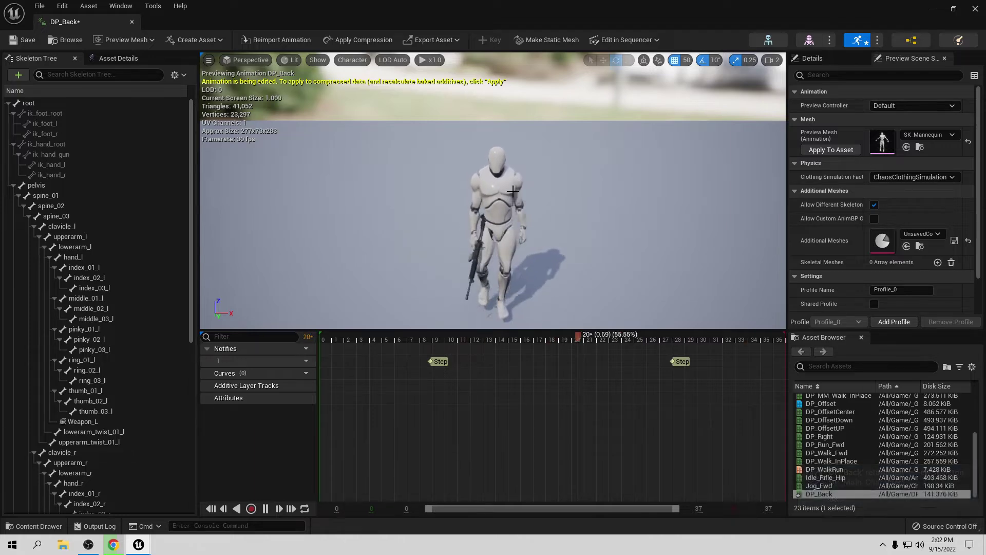
pyautogui.click(132, 22)
pyautogui.click(105, 391)
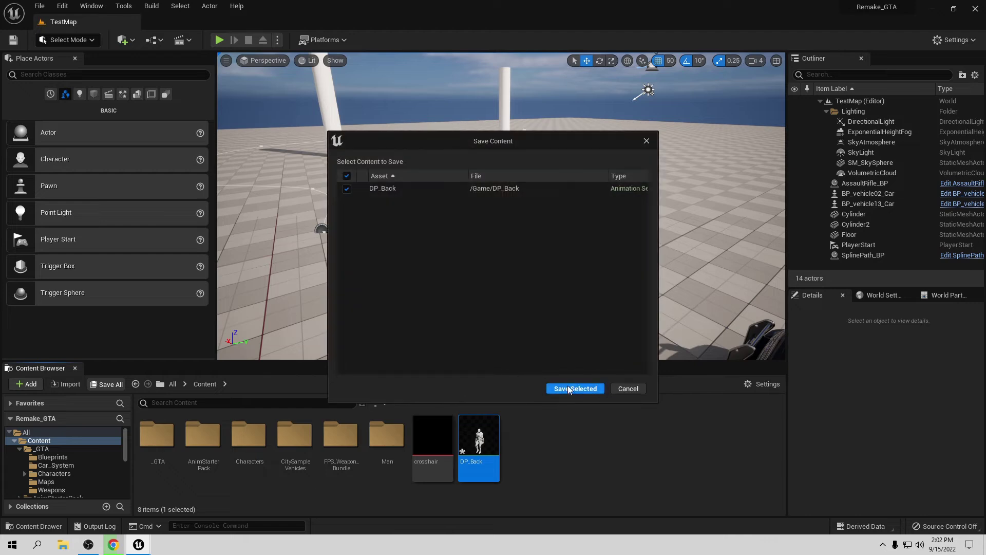
pyautogui.click(573, 388)
# Play-test TestMap by walking to the rifle, picking it up and moving while aiming
pyautogui.click(219, 40)
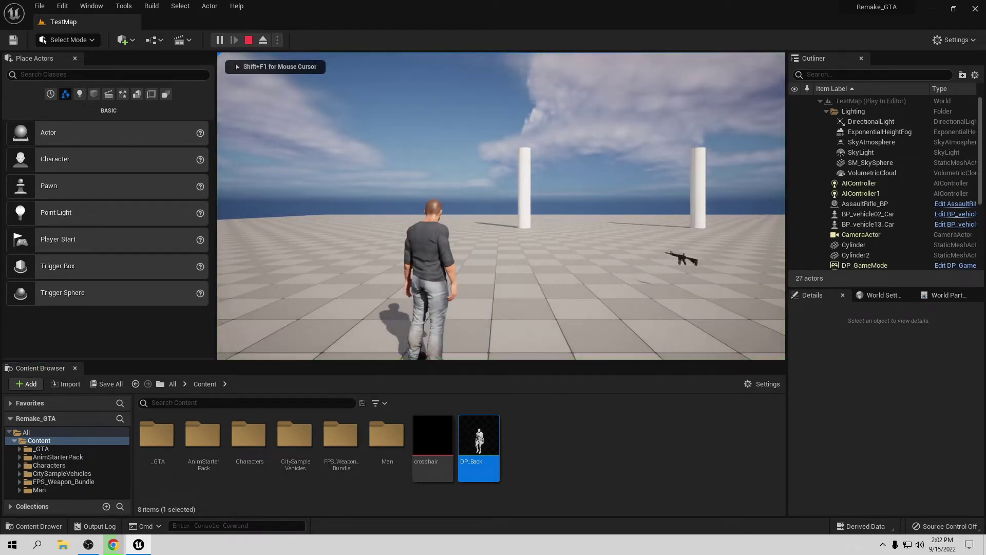
pyautogui.press('w')
pyautogui.press('d')
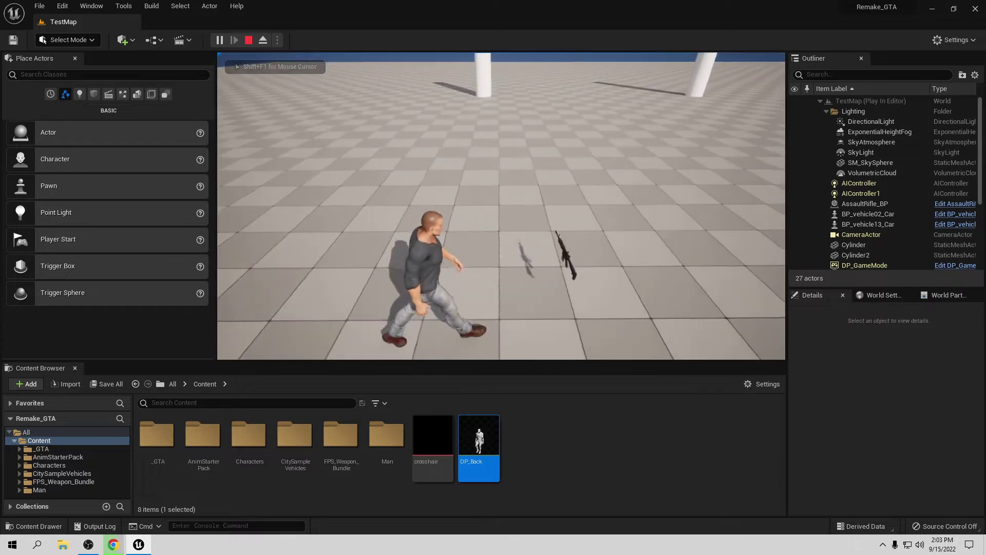
pyautogui.press('w')
pyautogui.press('d')
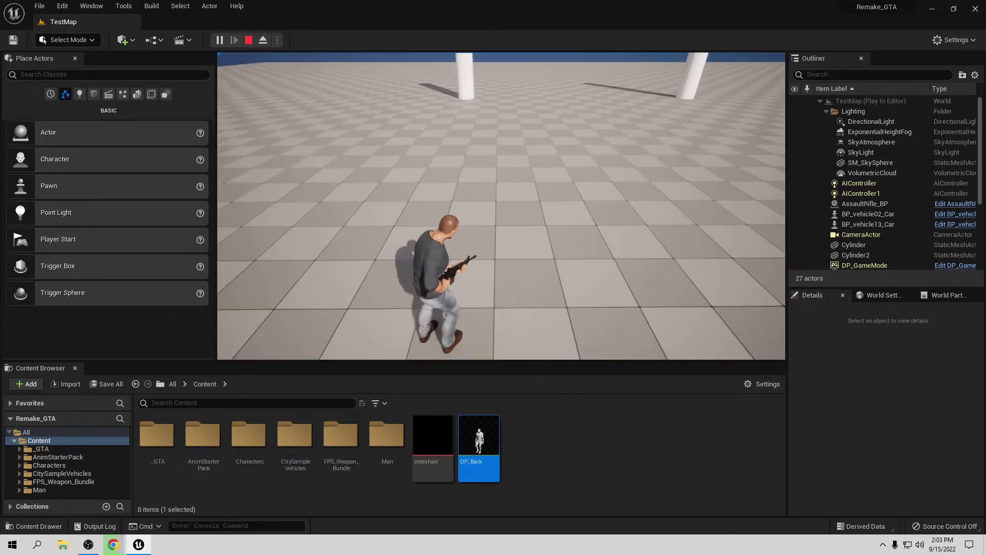
pyautogui.rightClick(502, 206)
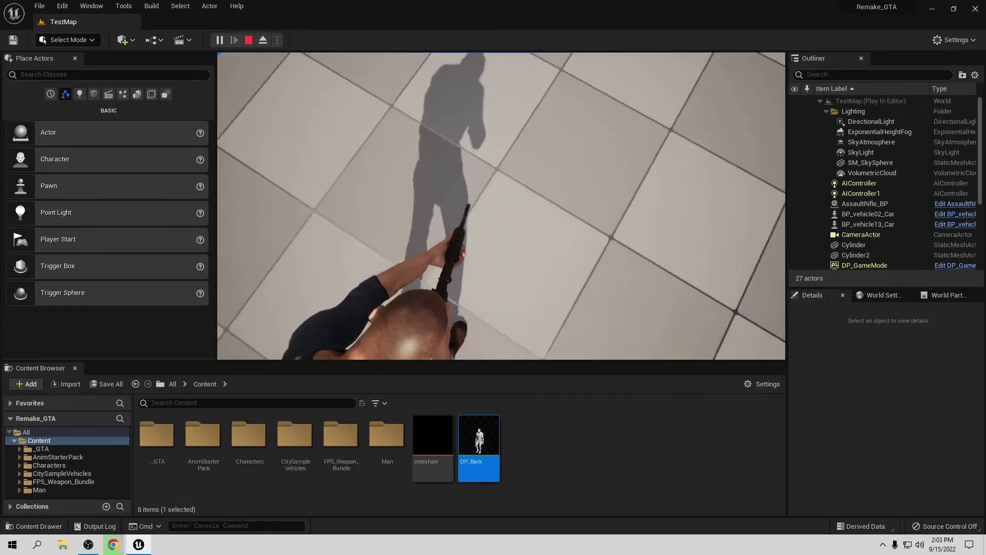
pyautogui.press('w')
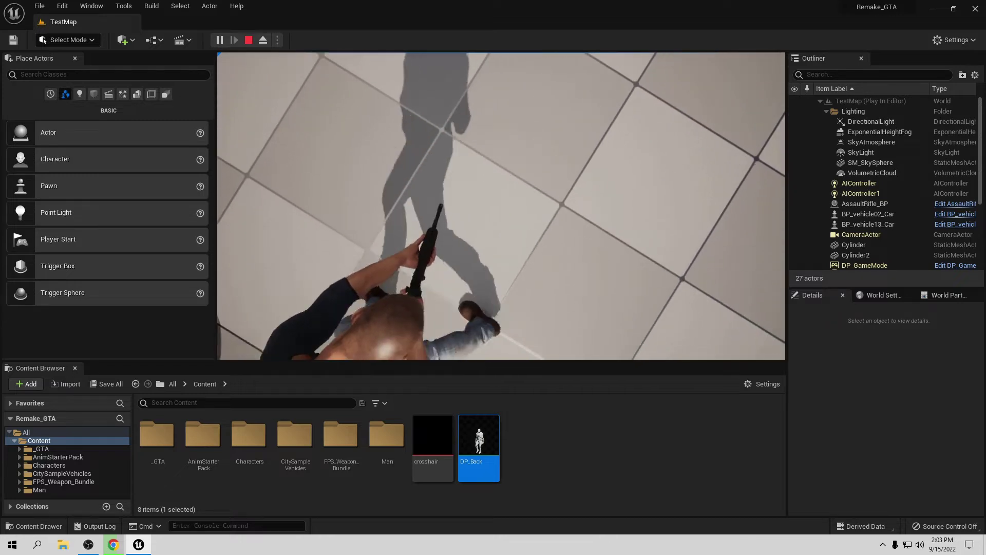
pyautogui.press('Escape')
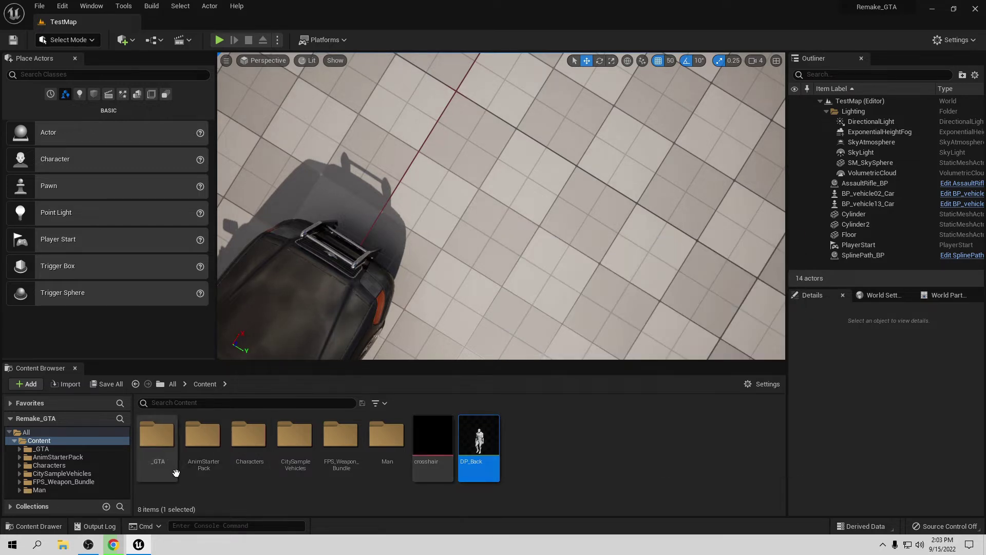
# Open the DP_Anim_BP animation blueprint from the _GTA/Characters/Animations folder
pyautogui.doubleClick(150, 448)
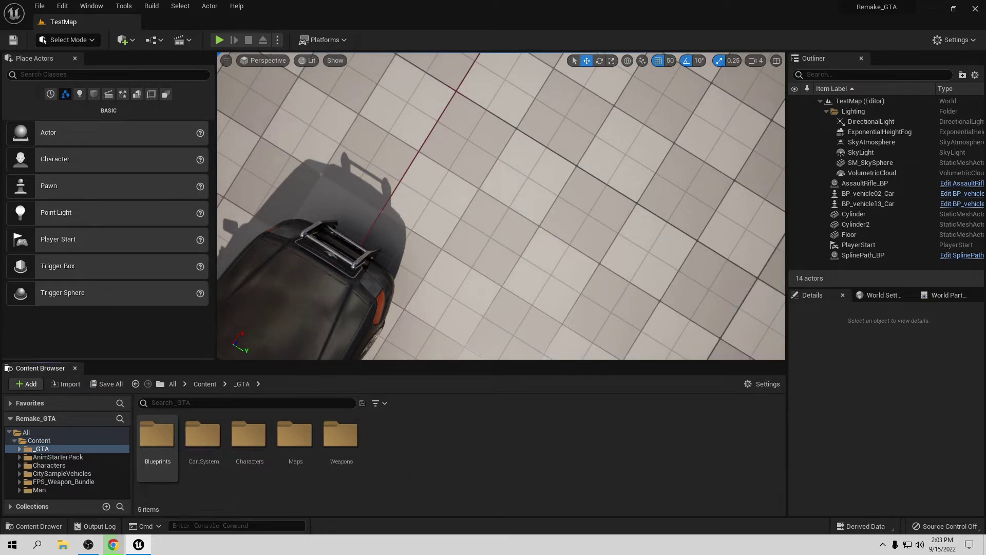
pyautogui.doubleClick(249, 435)
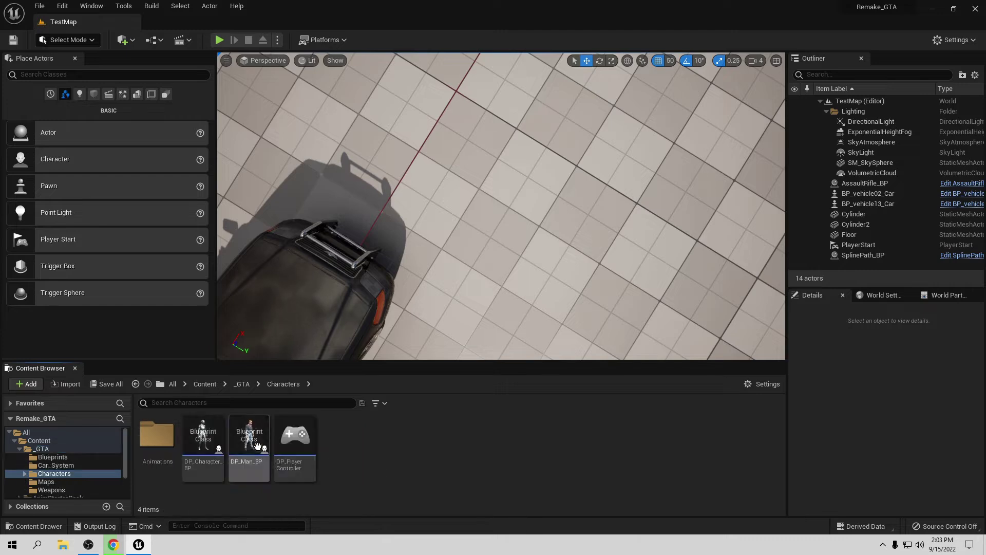
pyautogui.doubleClick(157, 434)
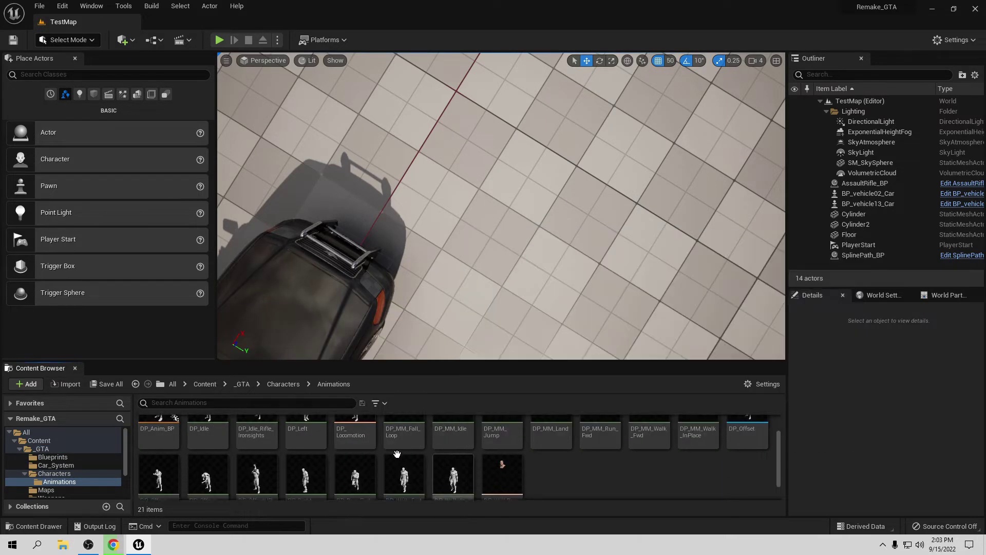
pyautogui.doubleClick(159, 437)
# Open the Walk / Run state inside DP_Anim_BP's Locomotion state machine
pyautogui.moveTo(337, 178); pyautogui.dragTo(503, 372, button='right')
pyautogui.click(280, 58)
pyautogui.click(525, 77)
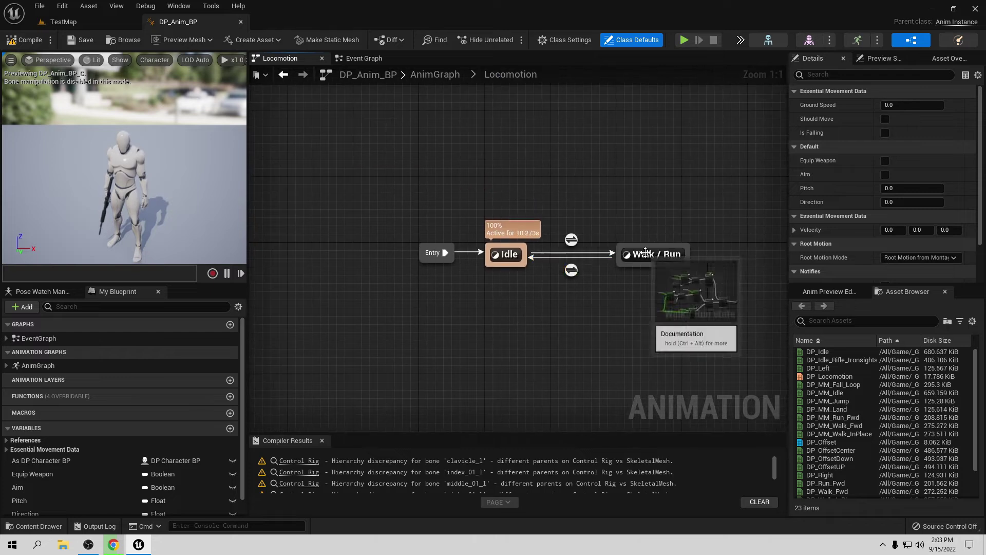
pyautogui.doubleClick(649, 256)
pyautogui.scroll(2, 464, 311)
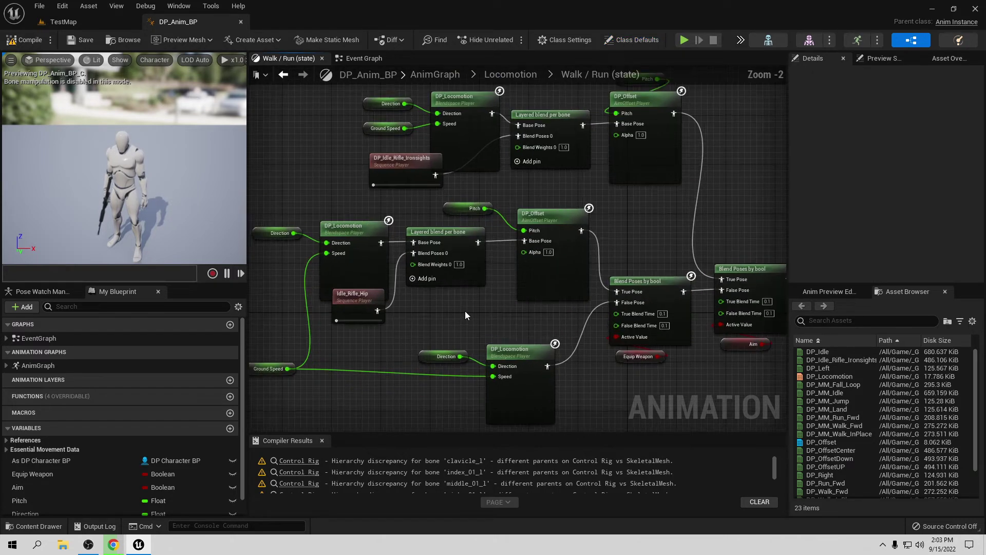
# Open the DP_Locomotion blend space and add DP_Idle samples at directions 180 and -180 with speed 0
pyautogui.doubleClick(468, 101)
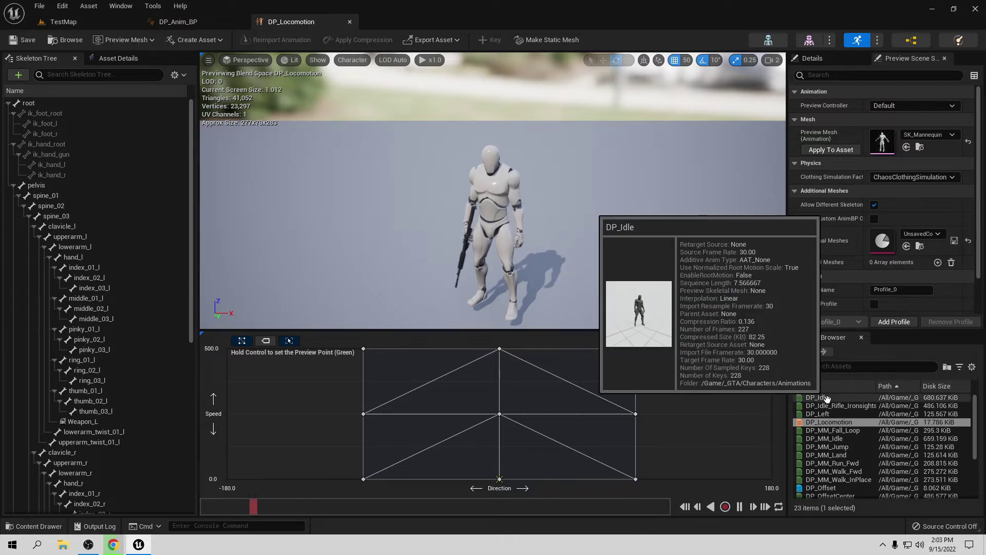
pyautogui.moveTo(839, 398); pyautogui.dragTo(776, 488)
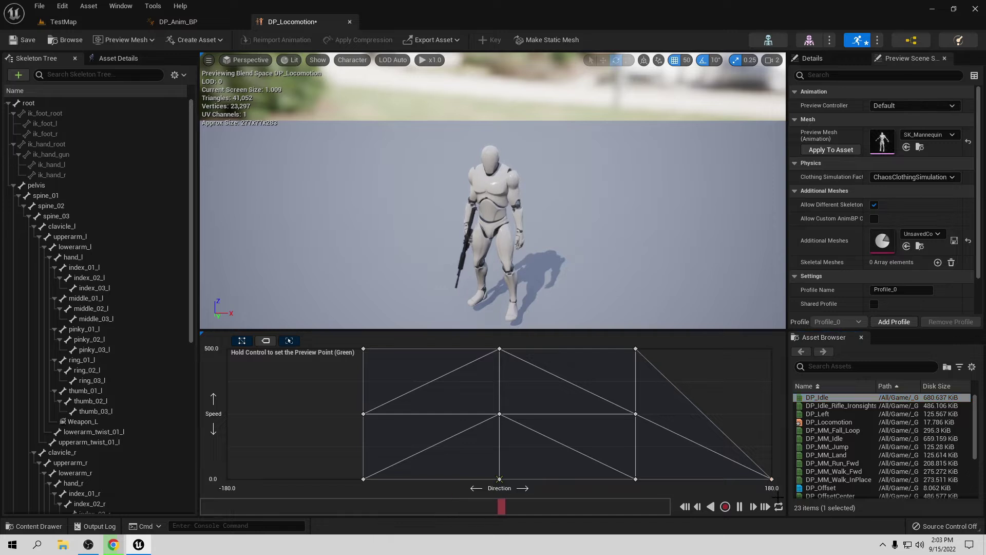
pyautogui.moveTo(771, 479)
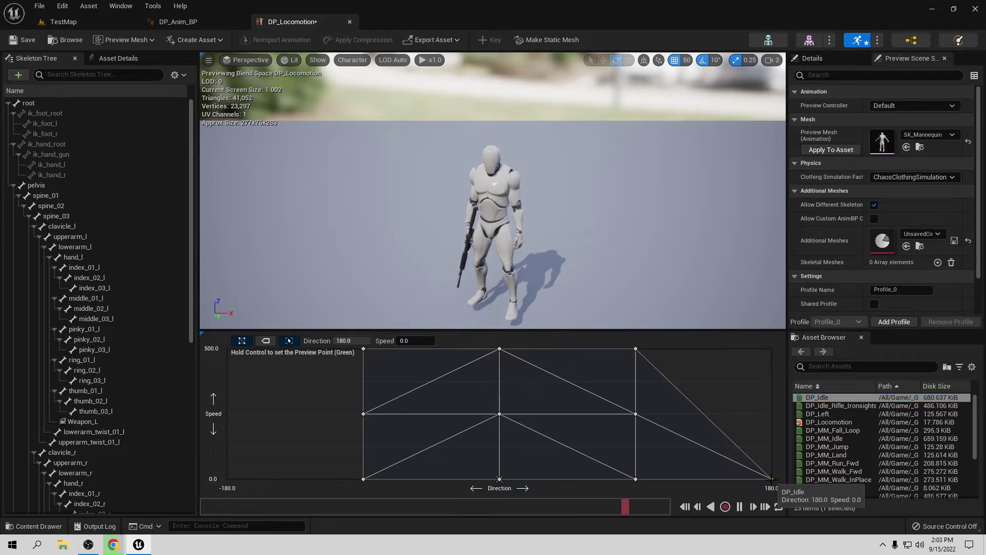
pyautogui.moveTo(818, 398); pyautogui.dragTo(203, 490)
pyautogui.moveTo(363, 479)
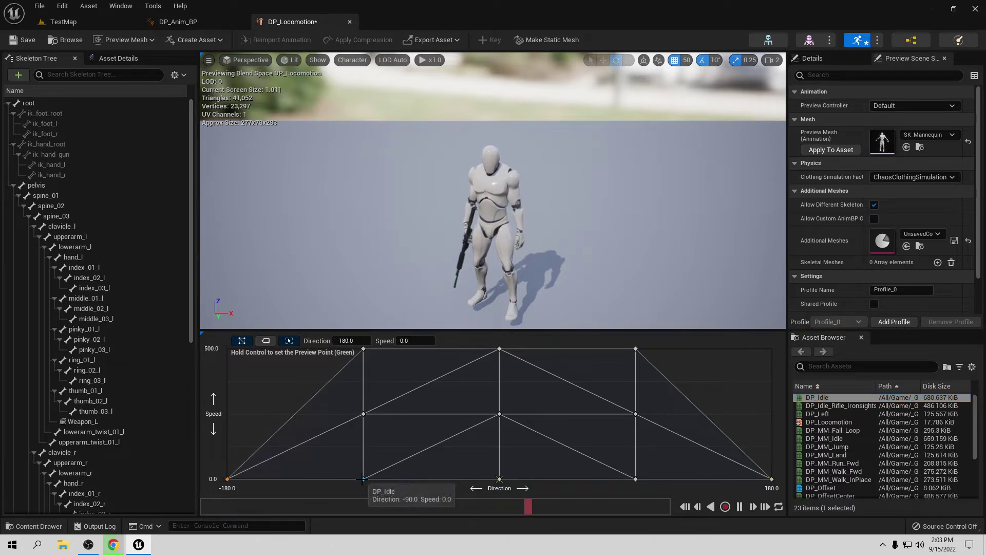
pyautogui.moveTo(228, 479)
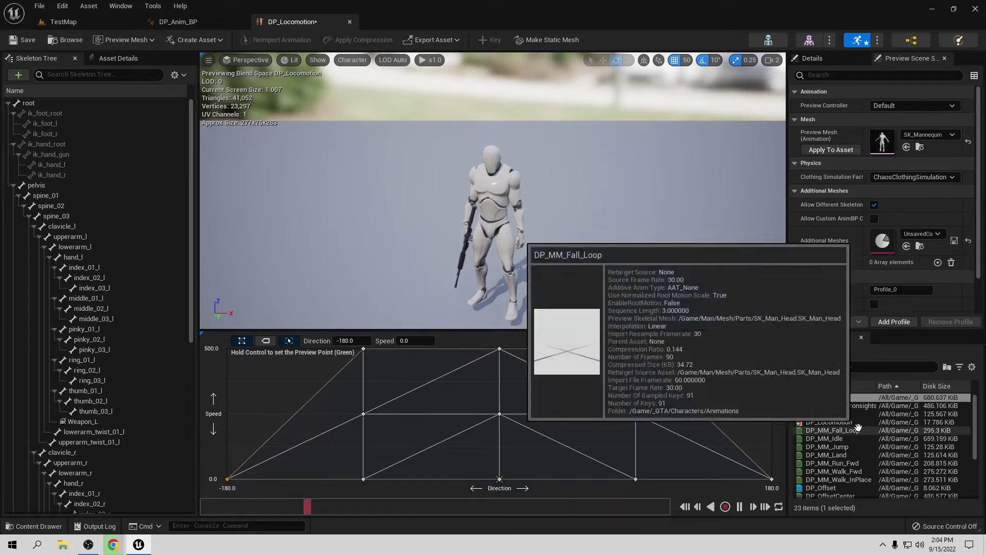
# Search the animation assets for "back" and add a DP_Back sample at direction 180, speed 500
pyautogui.scroll(-4, 873, 429)
pyautogui.scroll(4, 869, 425)
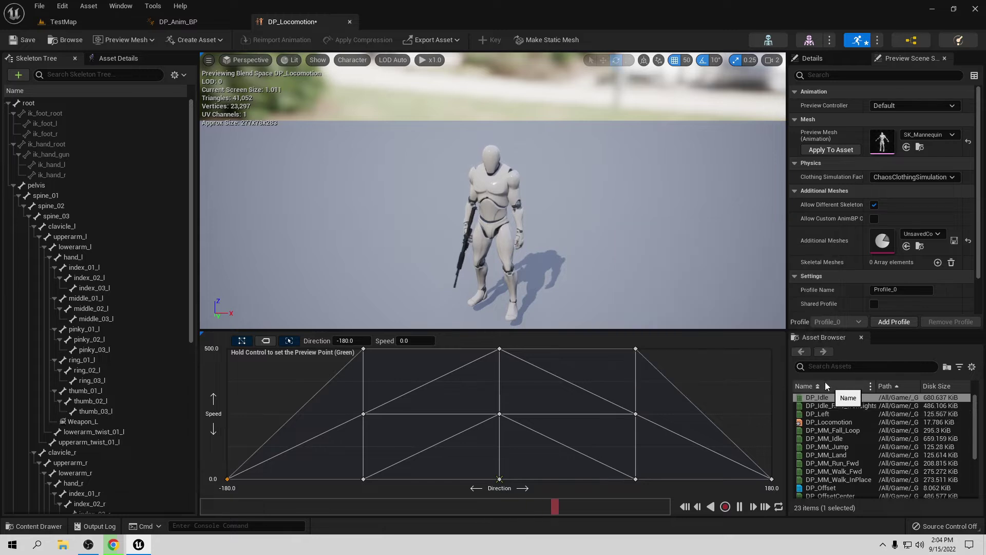
pyautogui.write('ba')
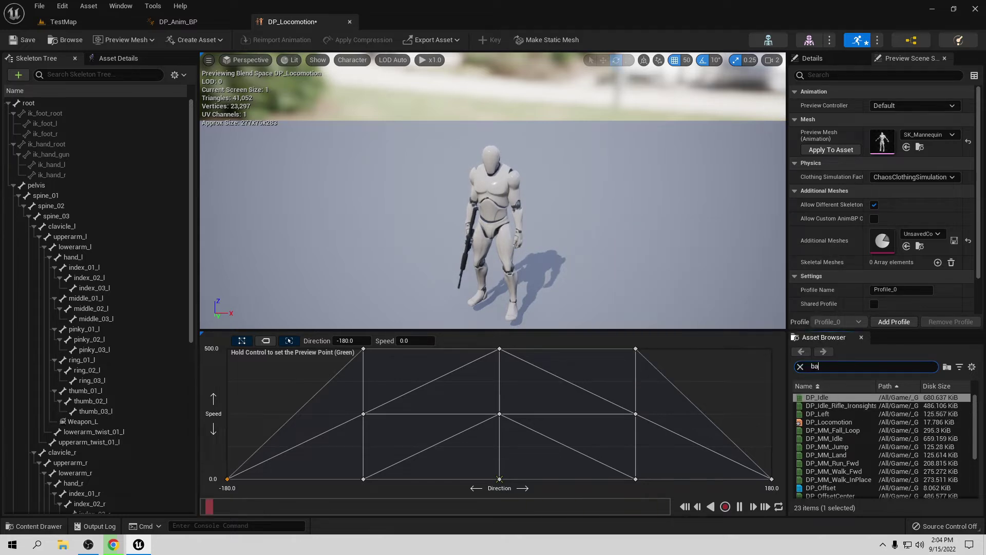
pyautogui.write('ck')
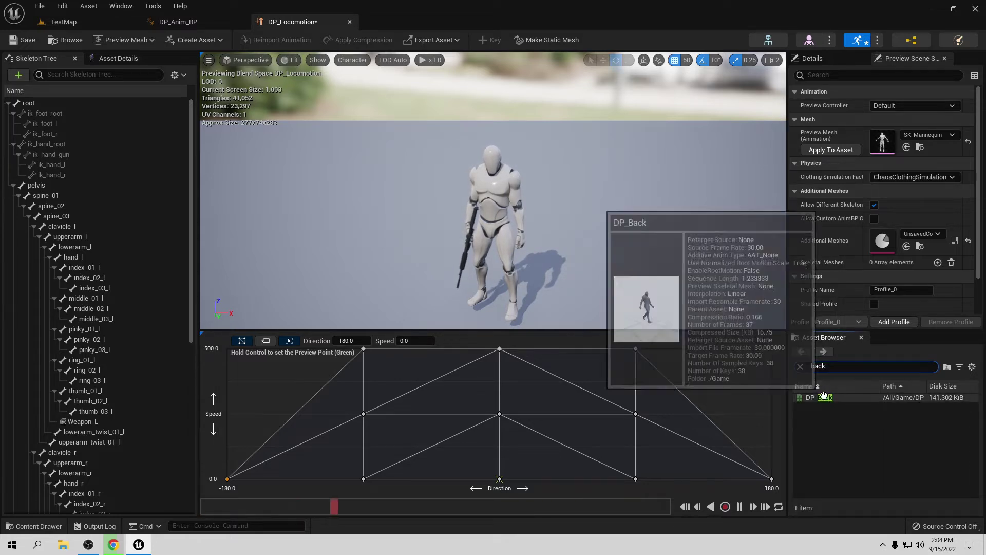
pyautogui.moveTo(819, 398); pyautogui.dragTo(771, 352)
pyautogui.click(771, 349)
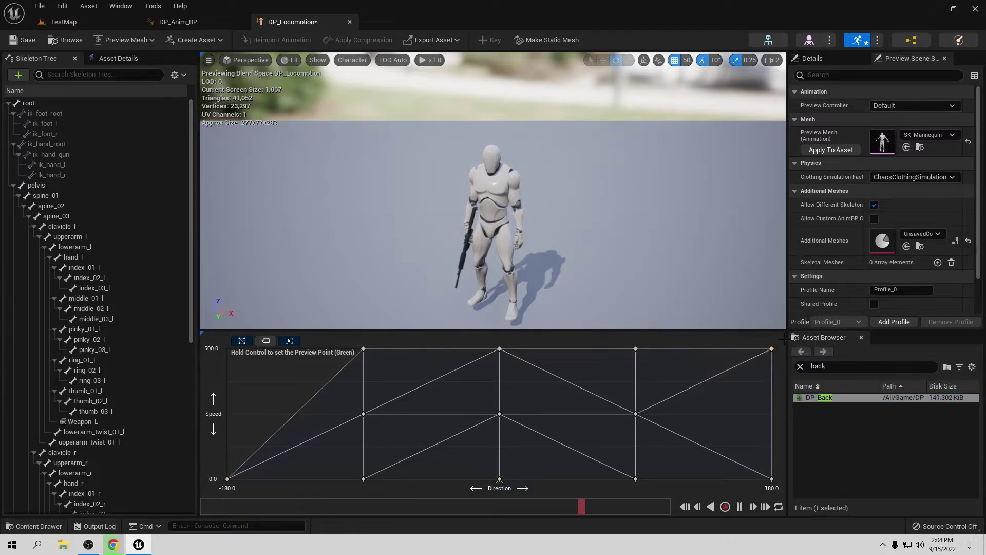
# Add a second DP_Back sample at direction 180 and set its speed to 250
pyautogui.moveTo(817, 398); pyautogui.dragTo(771, 413)
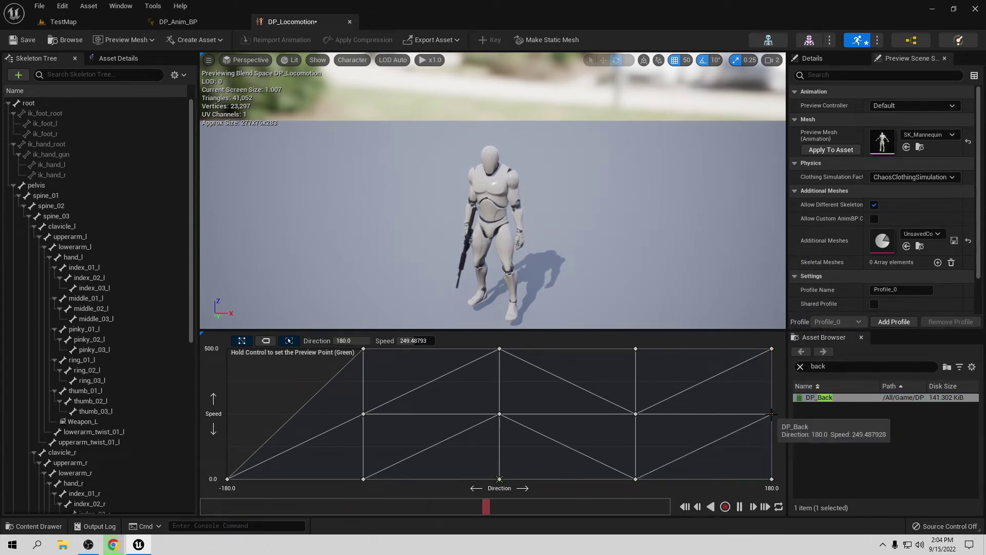
pyautogui.rightClick(772, 413)
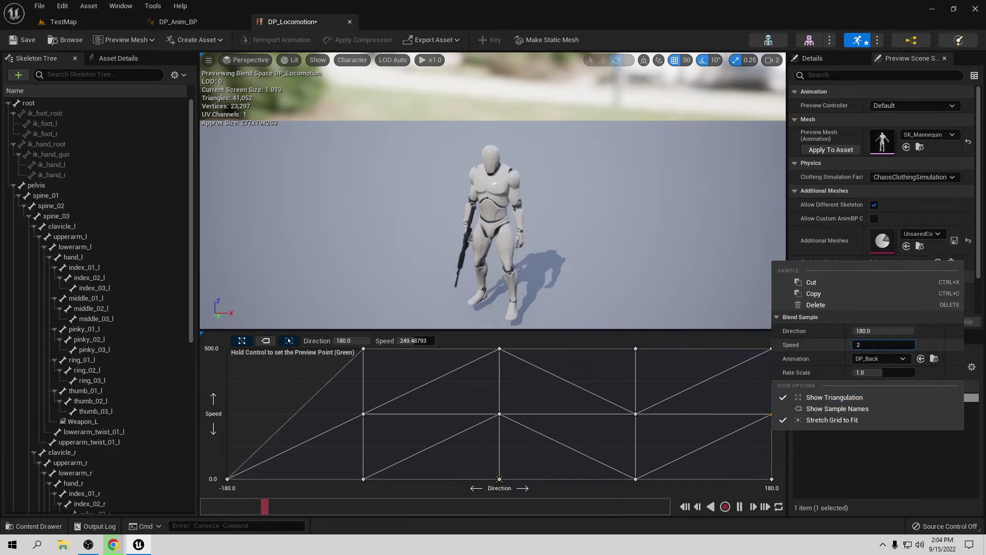
pyautogui.press('Return')
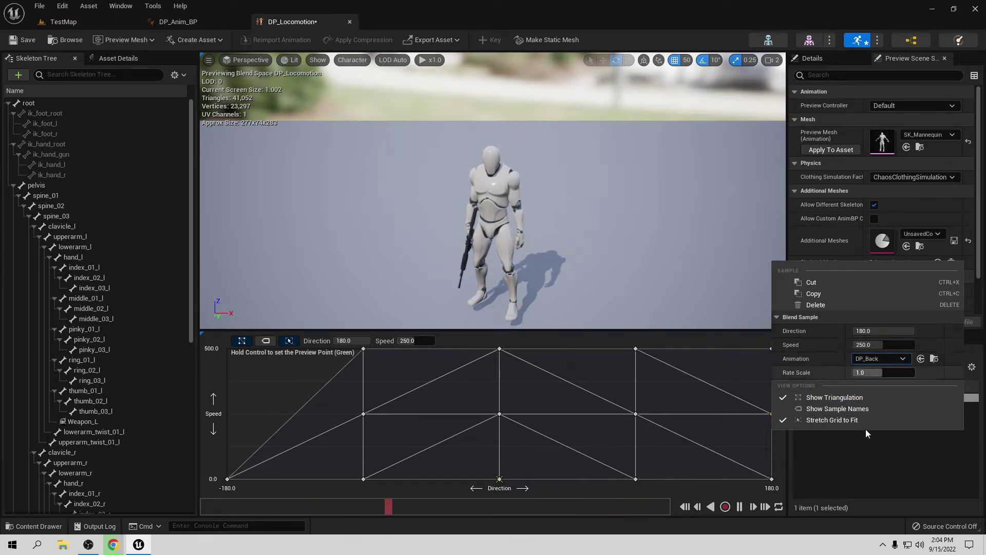
pyautogui.click(852, 464)
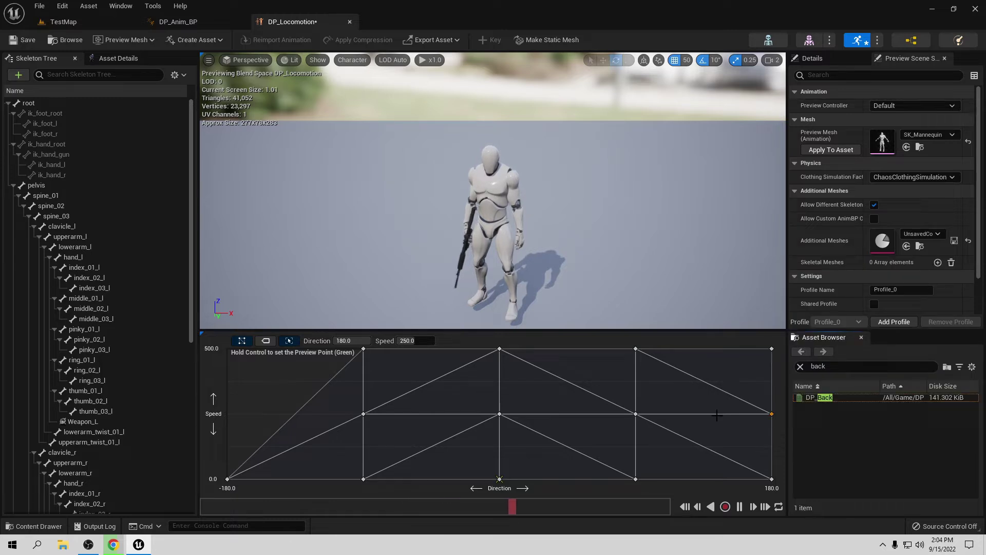
# Add DP_Back samples at direction -180 for speeds 500 and 250, setting the middle sample's speed exactly
pyautogui.moveTo(819, 398); pyautogui.dragTo(227, 350)
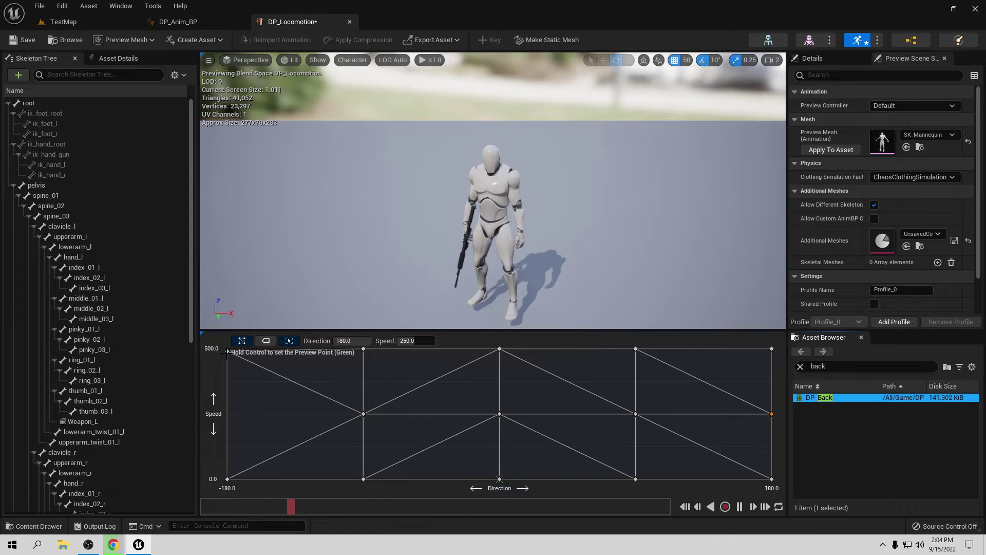
pyautogui.moveTo(821, 397); pyautogui.dragTo(226, 414)
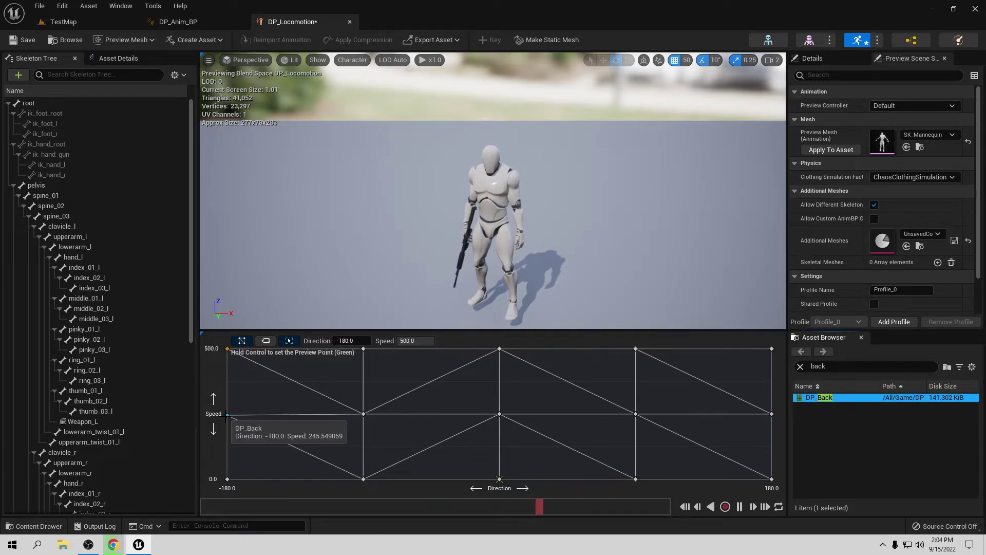
pyautogui.rightClick(227, 414)
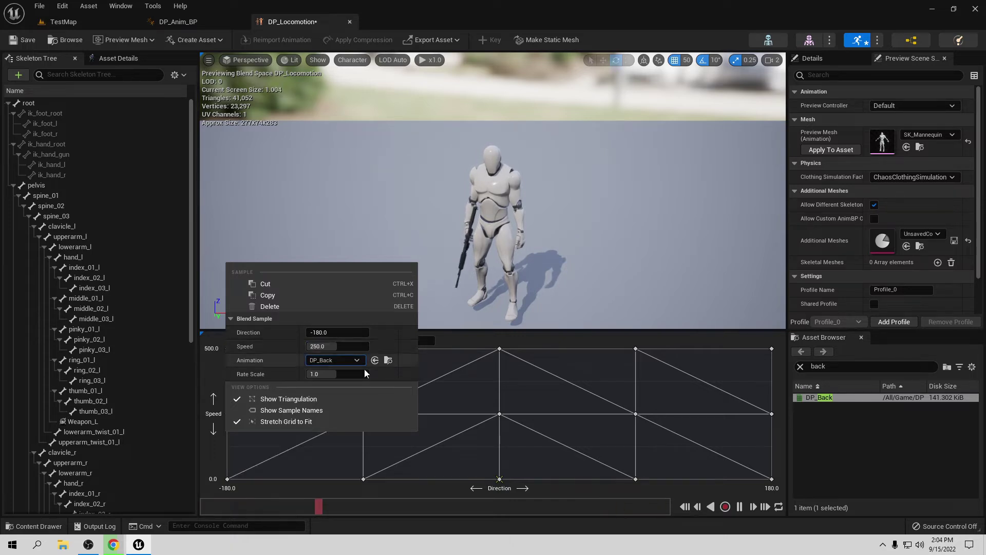
pyautogui.click(446, 408)
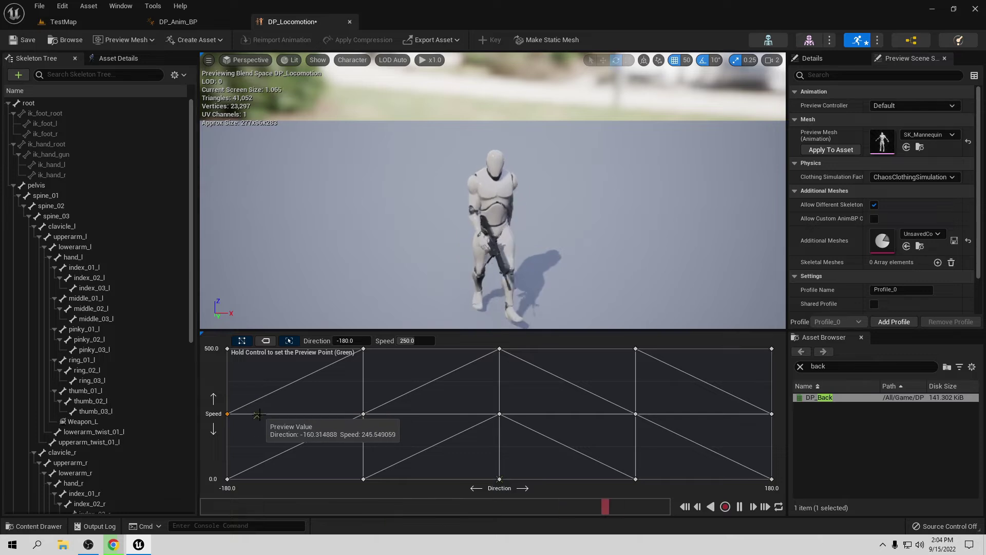
# Play-test TestMap with the updated locomotion by walking sideways, picking up the rifle and moving while aiming, and end the session
pyautogui.click(64, 22)
pyautogui.click(225, 42)
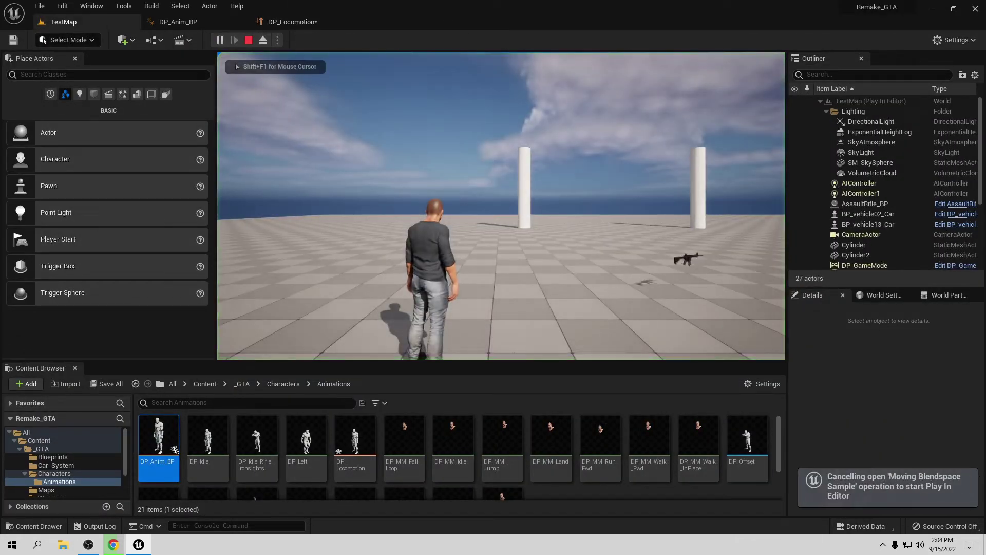
pyautogui.press('d')
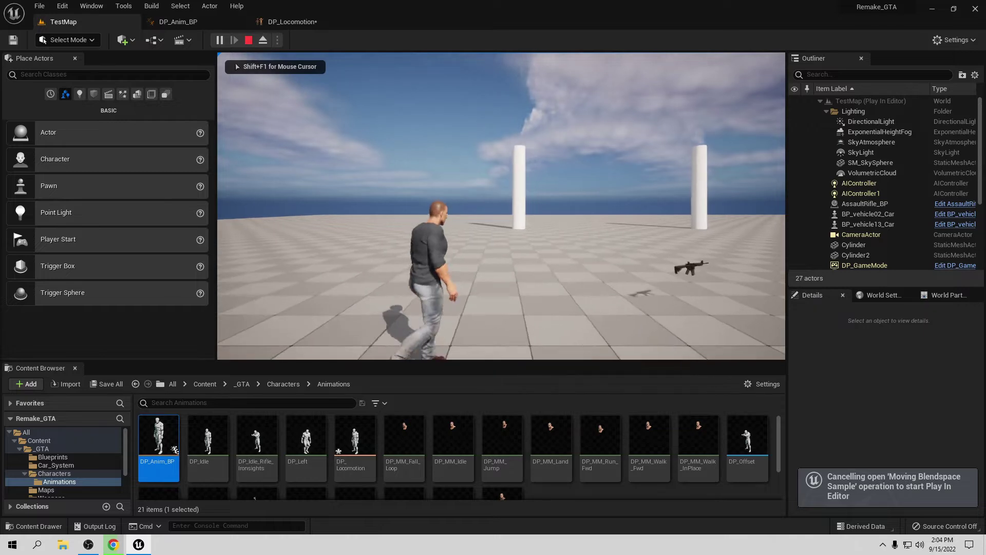
pyautogui.press('a')
pyautogui.press('d')
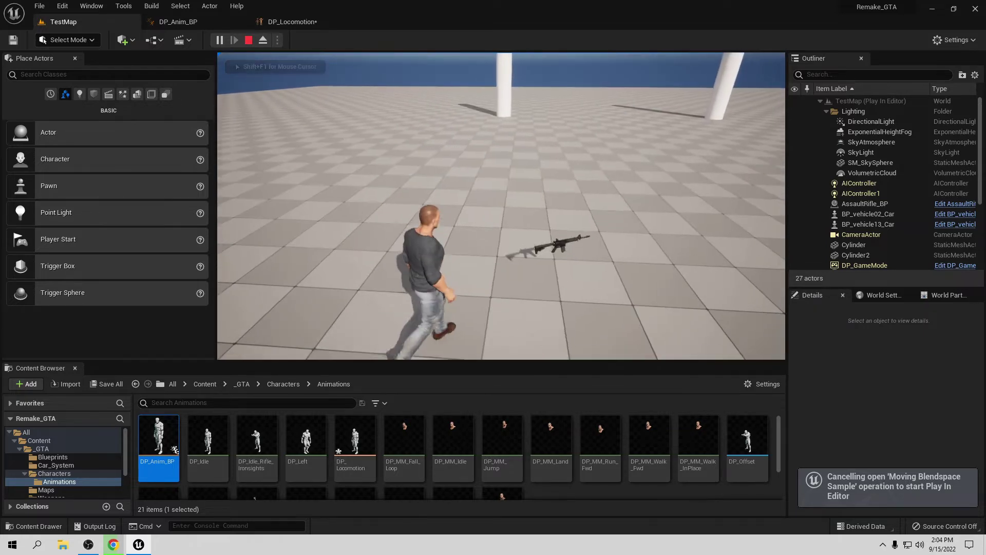
pyautogui.press('w')
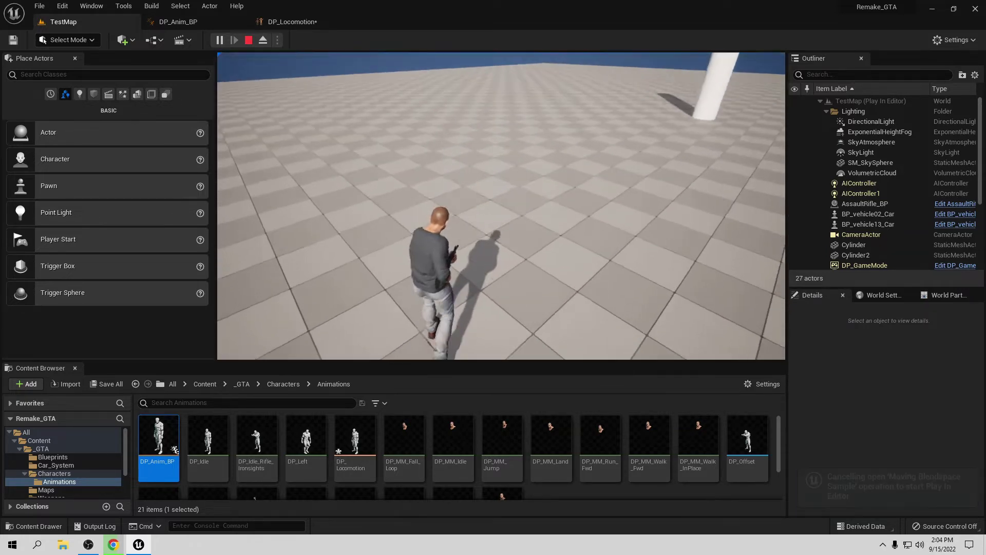
pyautogui.rightClick(501, 206)
pyautogui.press('w')
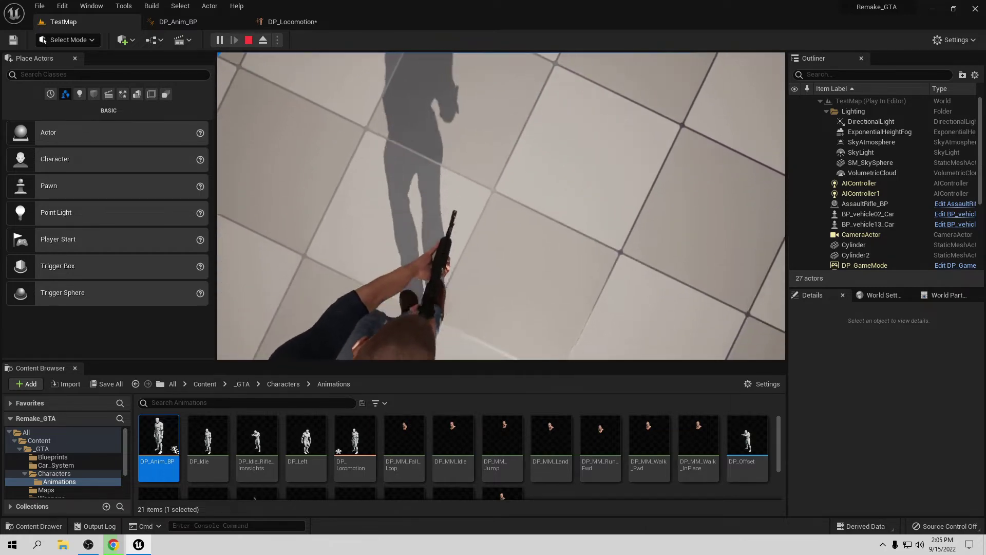
pyautogui.press('Escape')
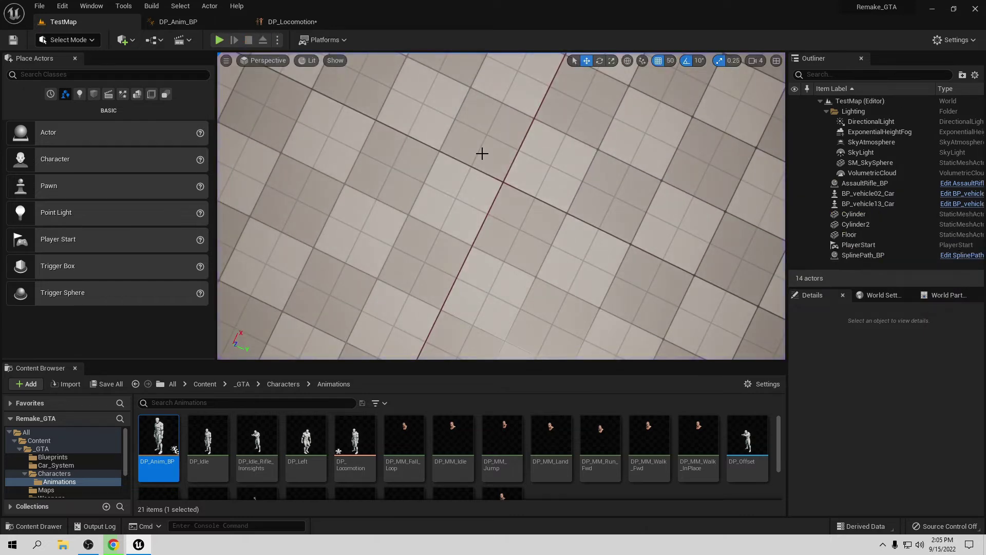
# Preview the DP_Locomotion blends by moving the preview point across different directions and speeds, including the backward and diagonal areas
pyautogui.click(285, 21)
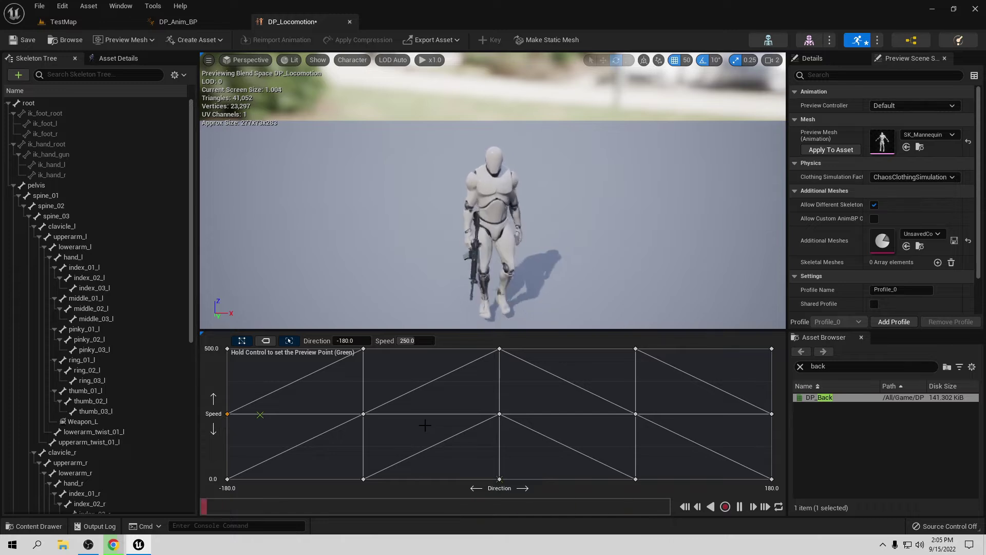
pyautogui.press('ctrl')
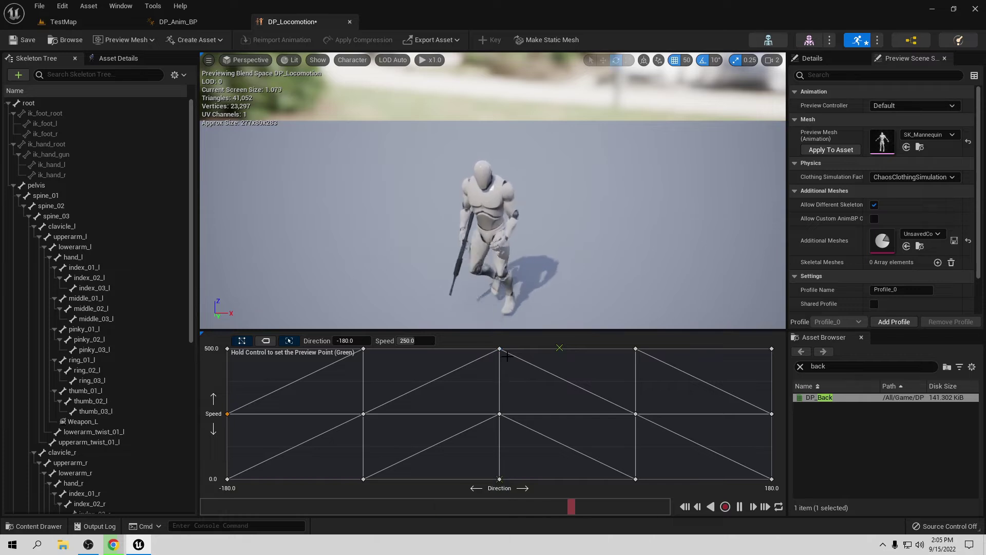
pyautogui.press('ctrl')
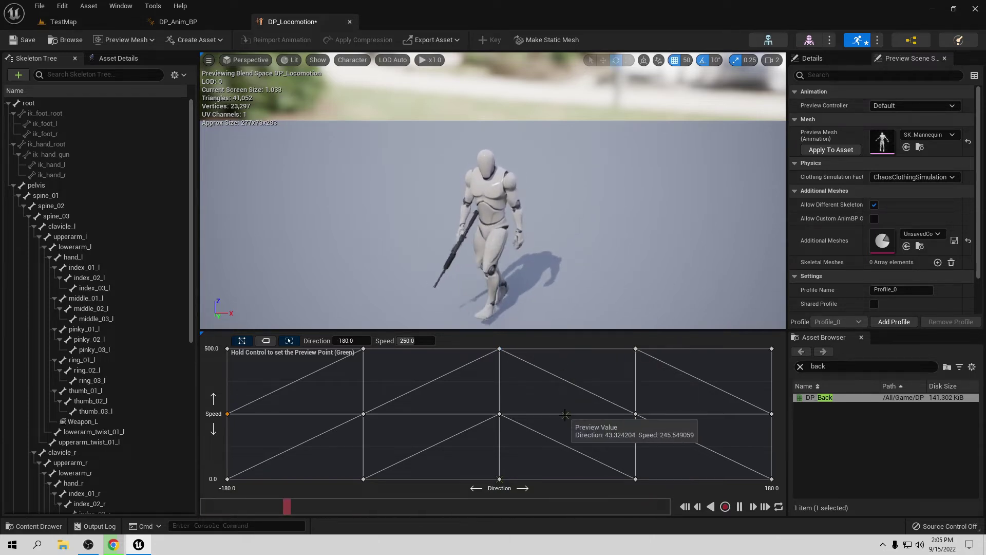
pyautogui.press('ctrl')
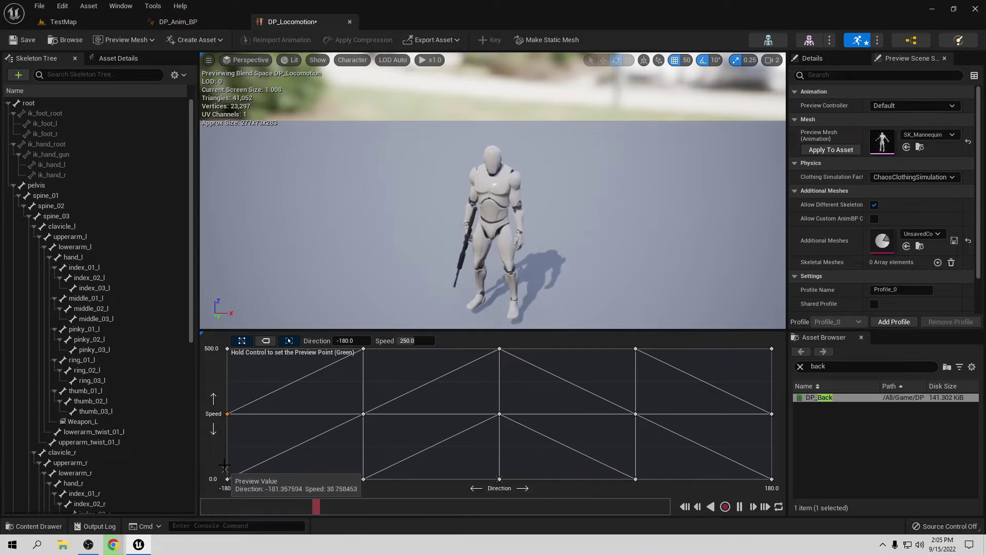
pyautogui.press('ctrl')
pyautogui.press('ctrl')
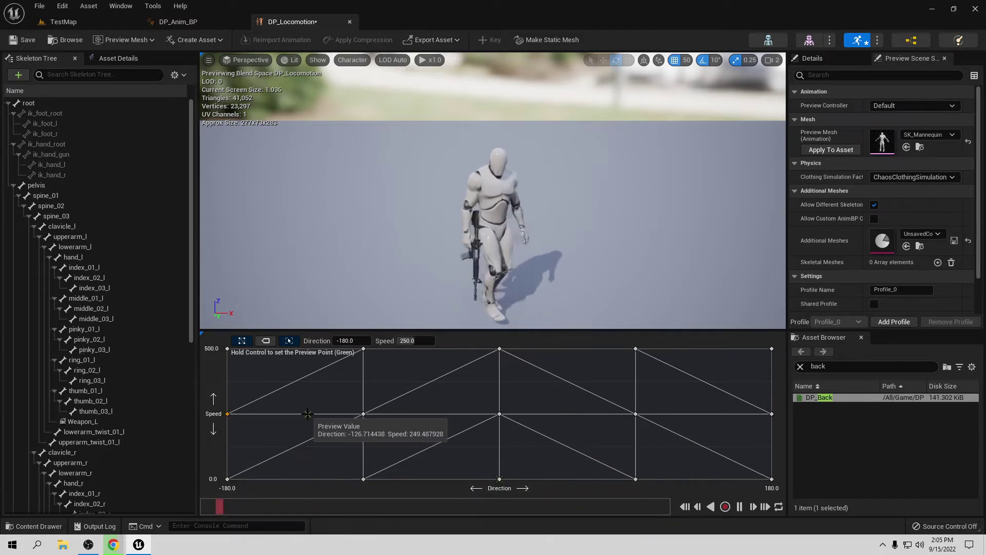
pyautogui.press('ctrl')
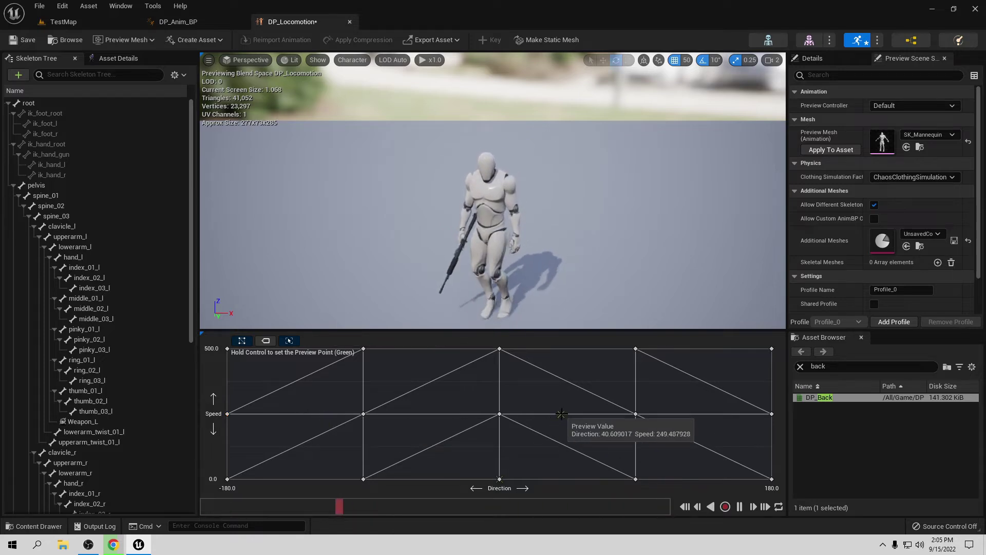
pyautogui.press('ctrl')
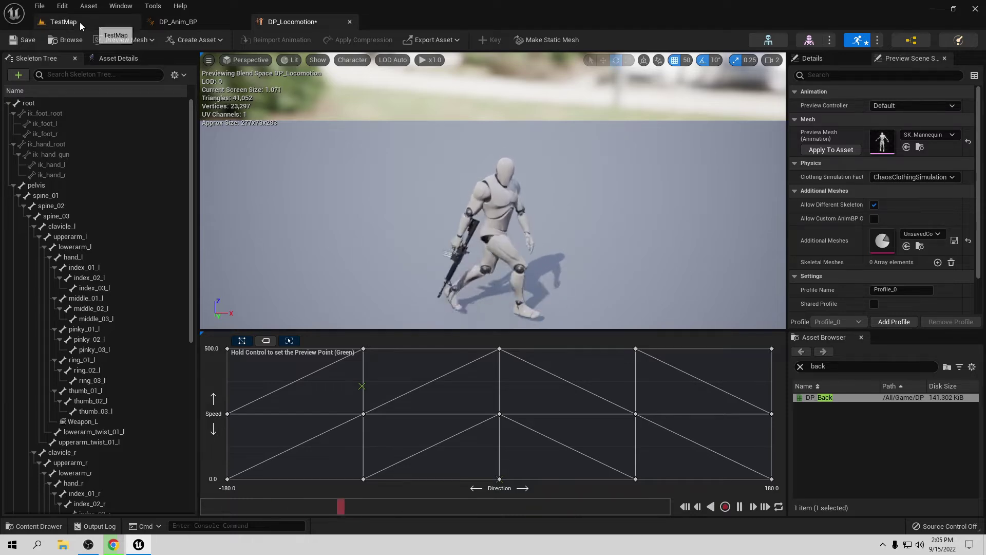
# Duplicate the DP_Walk_Fwd animation in TestMap's Animations folder and name the copy DP_Walk_Fwd_45
pyautogui.click(63, 22)
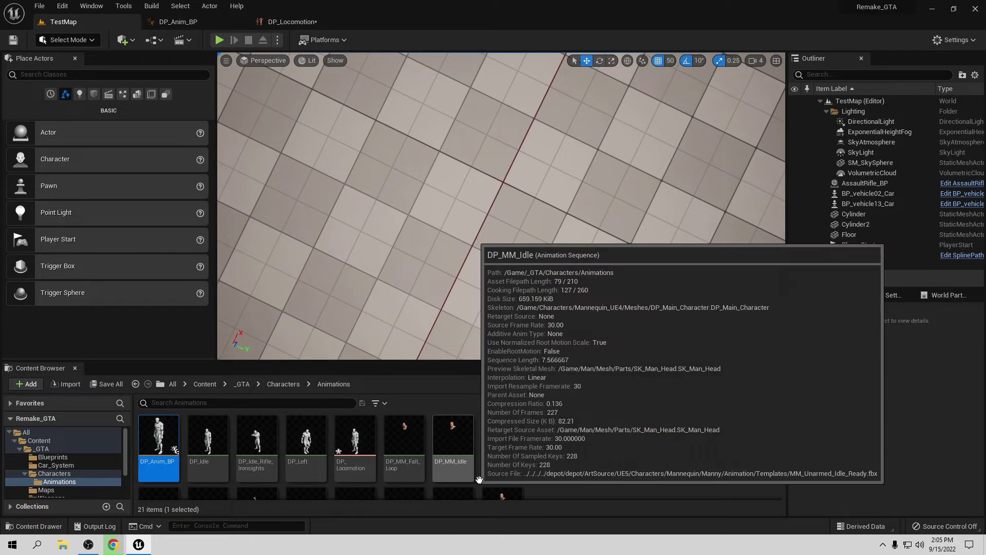
pyautogui.scroll(-2, 668, 455)
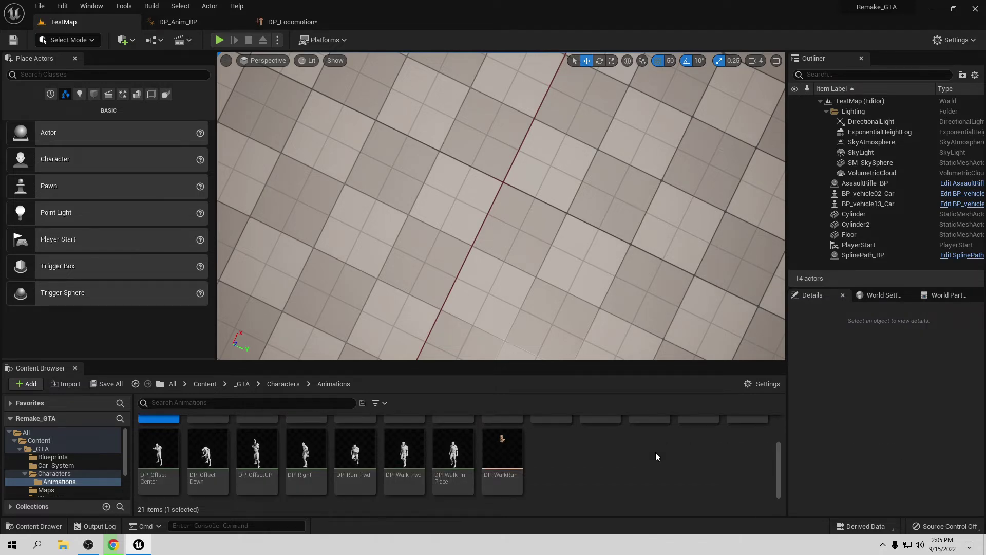
pyautogui.click(404, 459)
pyautogui.rightClick(403, 464)
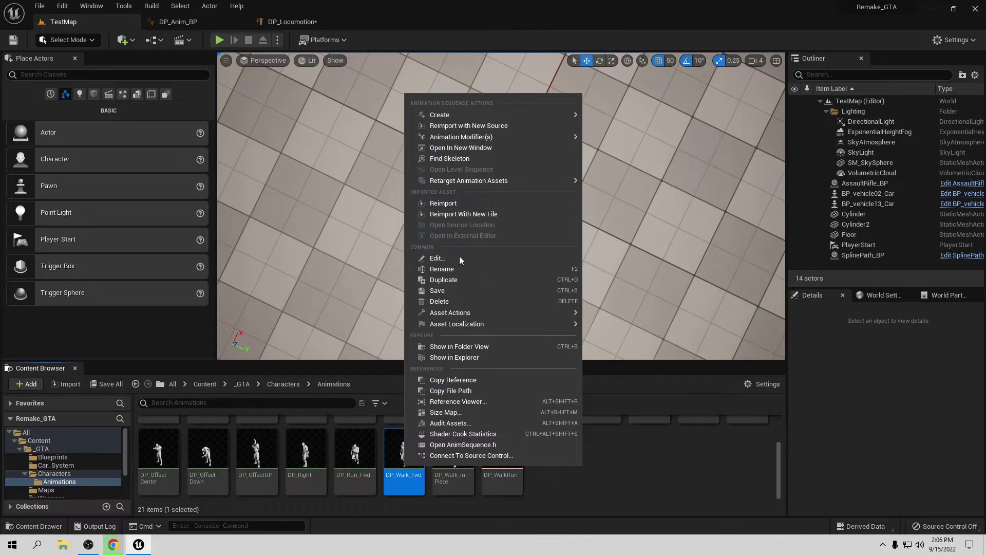
pyautogui.click(457, 279)
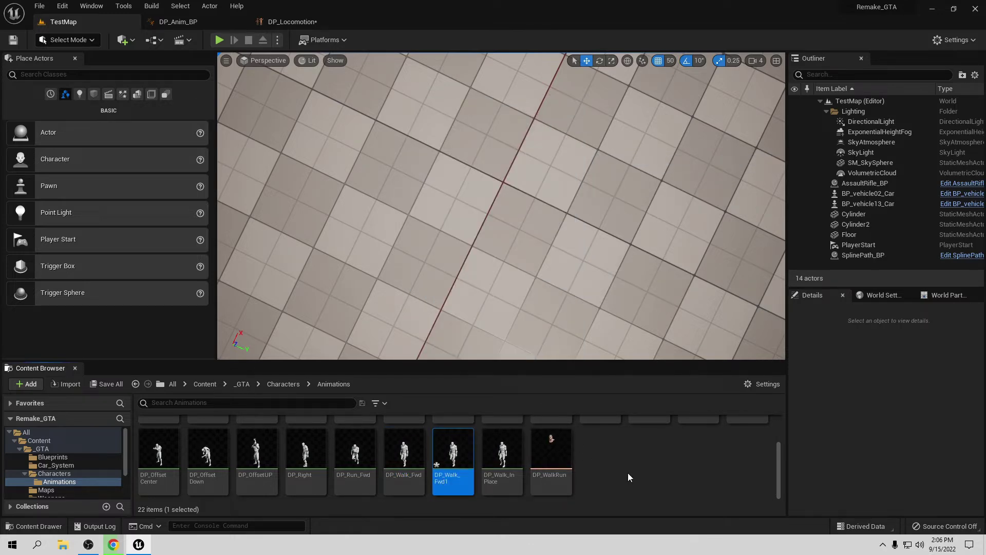
pyautogui.rightClick(455, 465)
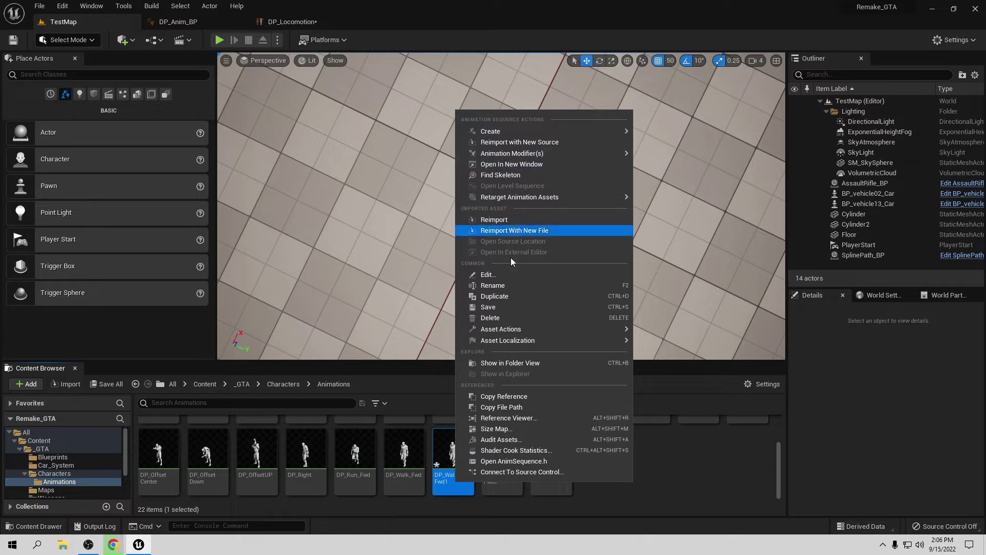
pyautogui.click(503, 285)
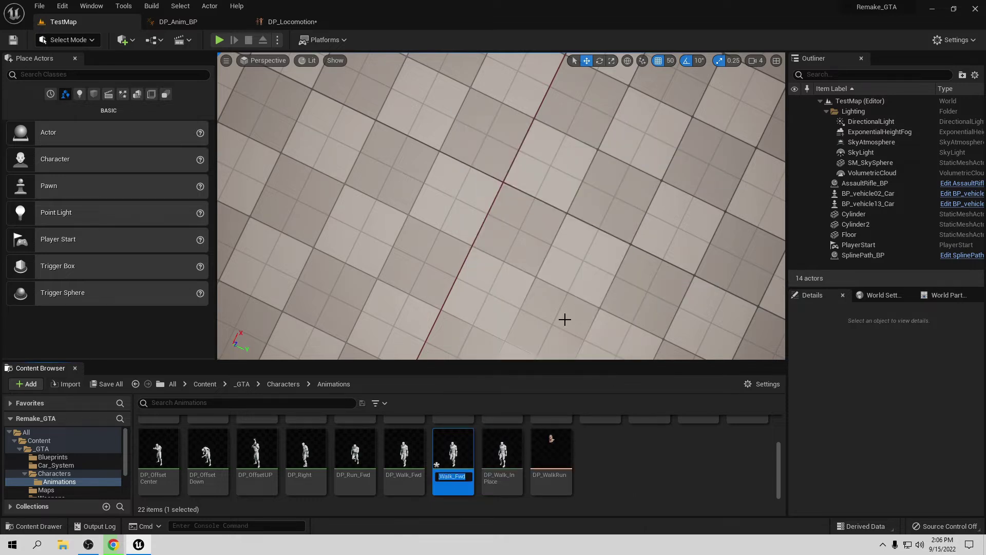
pyautogui.press('BackSpace')
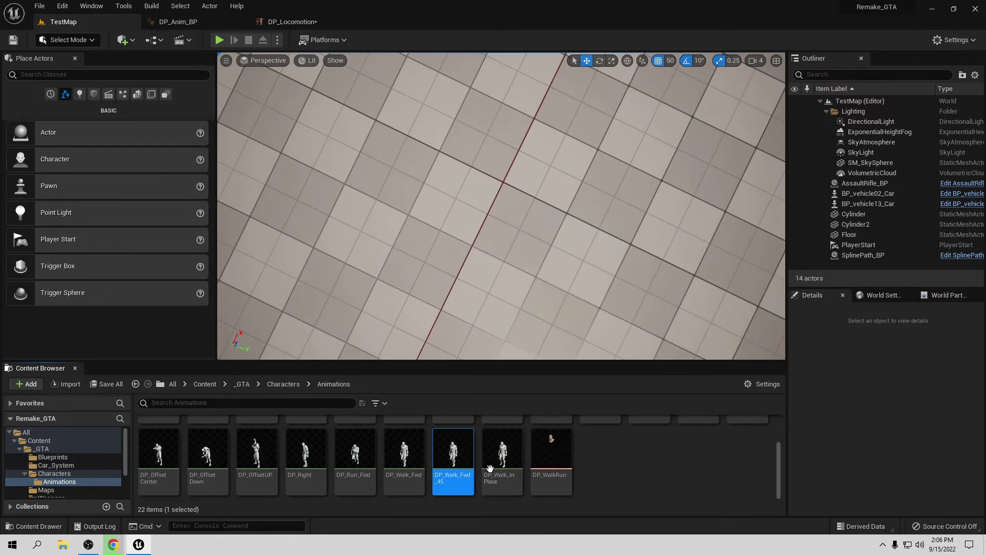
# Open the DP_Walk_Fwd_45 animation, pause its playback and return the playhead to frame 0
pyautogui.doubleClick(460, 456)
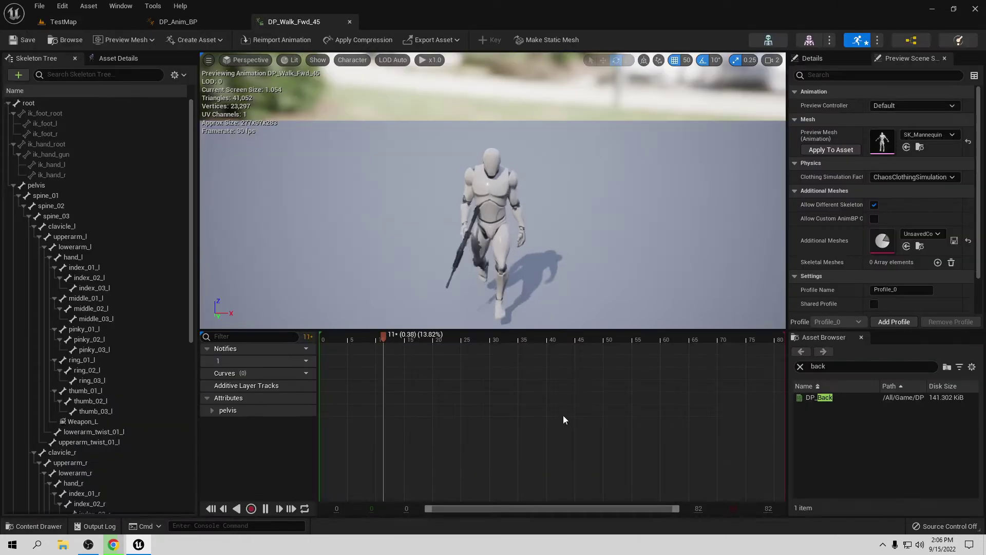
pyautogui.click(266, 509)
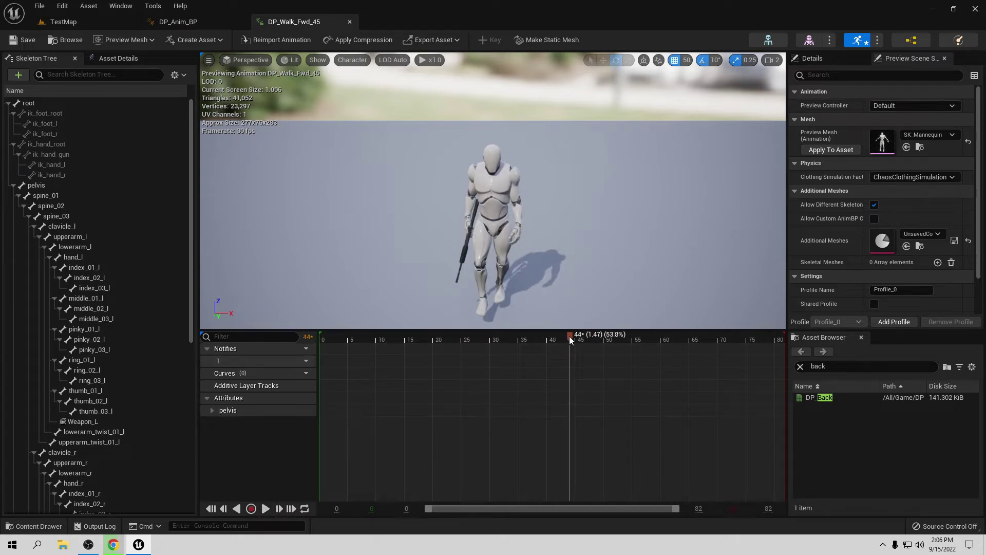
pyautogui.moveTo(570, 337); pyautogui.dragTo(303, 344)
pyautogui.moveTo(505, 241); pyautogui.dragTo(766, 176, button='right')
pyautogui.moveTo(477, 229); pyautogui.dragTo(493, 233)
pyautogui.moveTo(493, 190); pyautogui.dragTo(457, 233, button='right')
pyautogui.moveTo(521, 238); pyautogui.dragTo(416, 273)
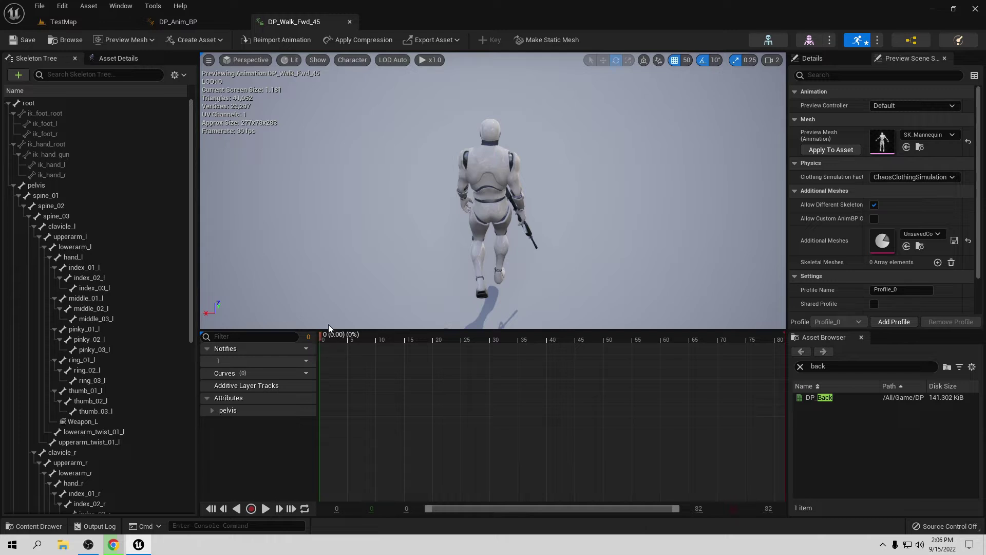
# Rotate the root bone diagonally to the character's right using 5° rotation snapping, key it at frame 0 and save the animation
pyautogui.click(22, 103)
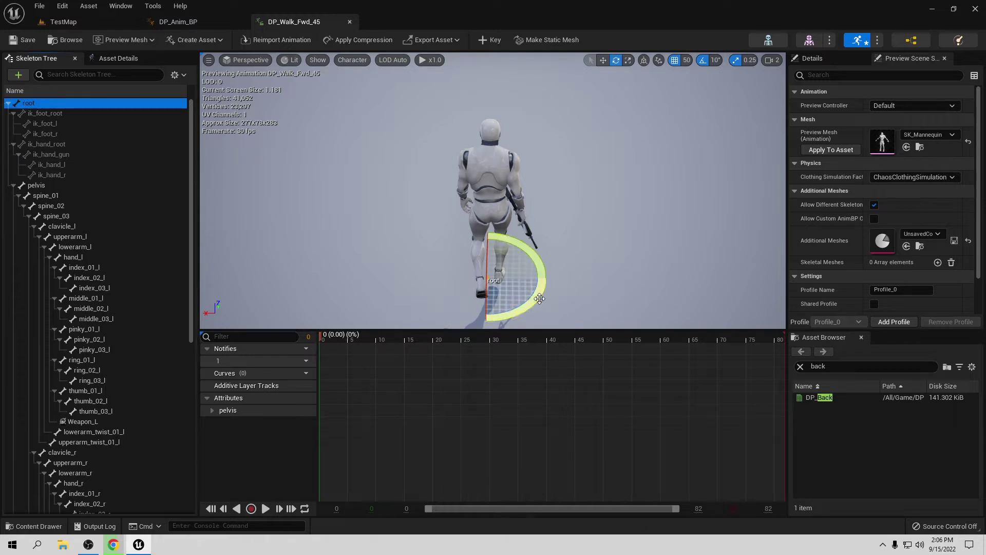
pyautogui.moveTo(539, 299); pyautogui.dragTo(519, 338)
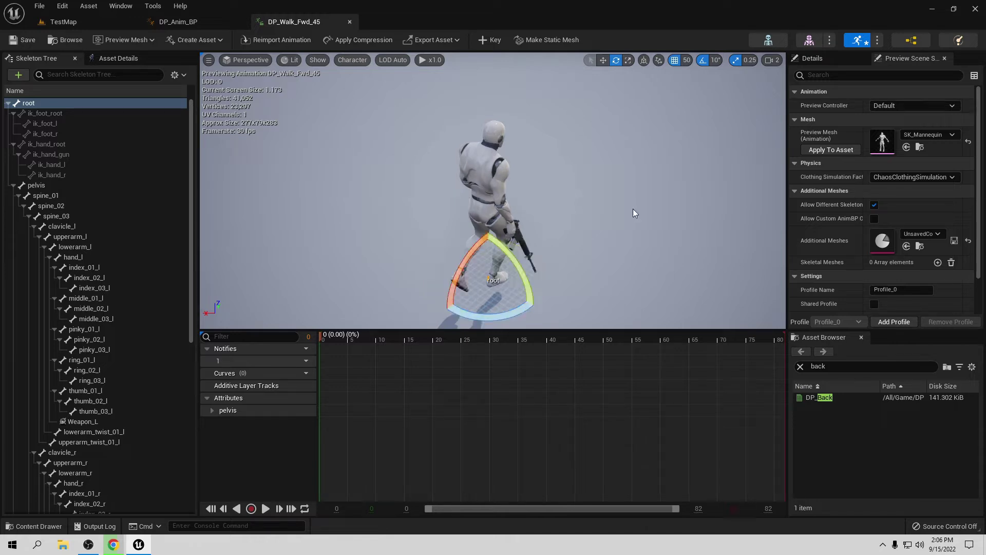
pyautogui.click(705, 59)
pyautogui.click(716, 60)
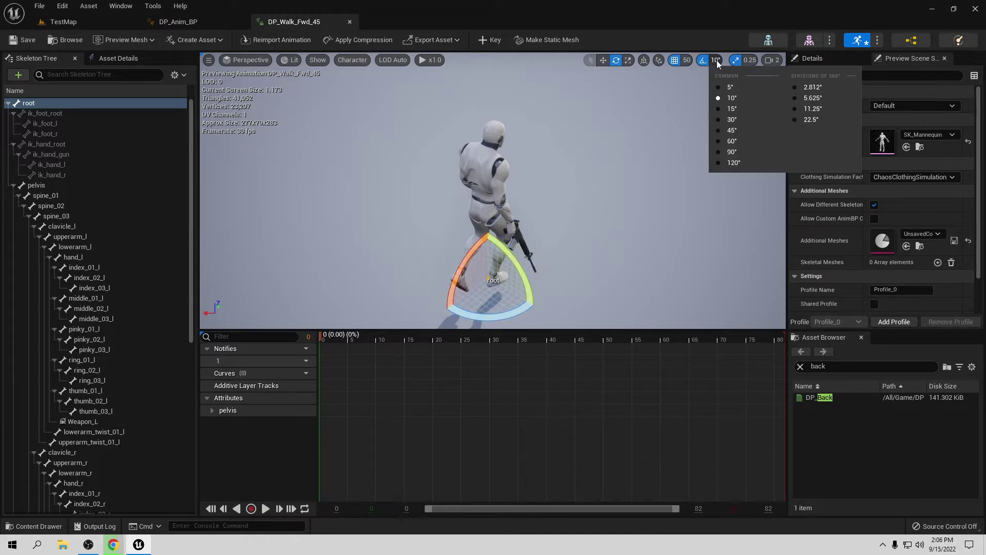
pyautogui.click(721, 98)
pyautogui.moveTo(517, 307); pyautogui.dragTo(531, 322)
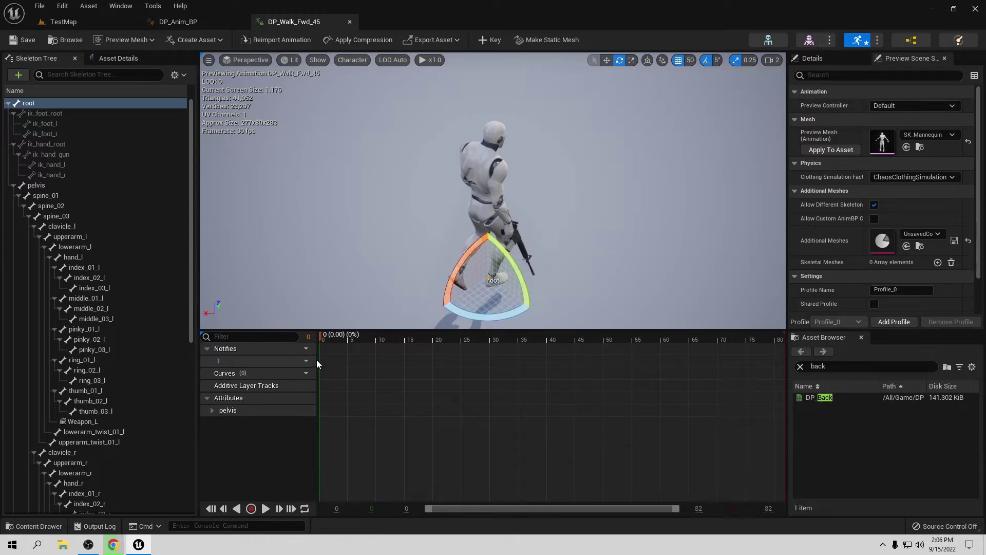
pyautogui.click(492, 41)
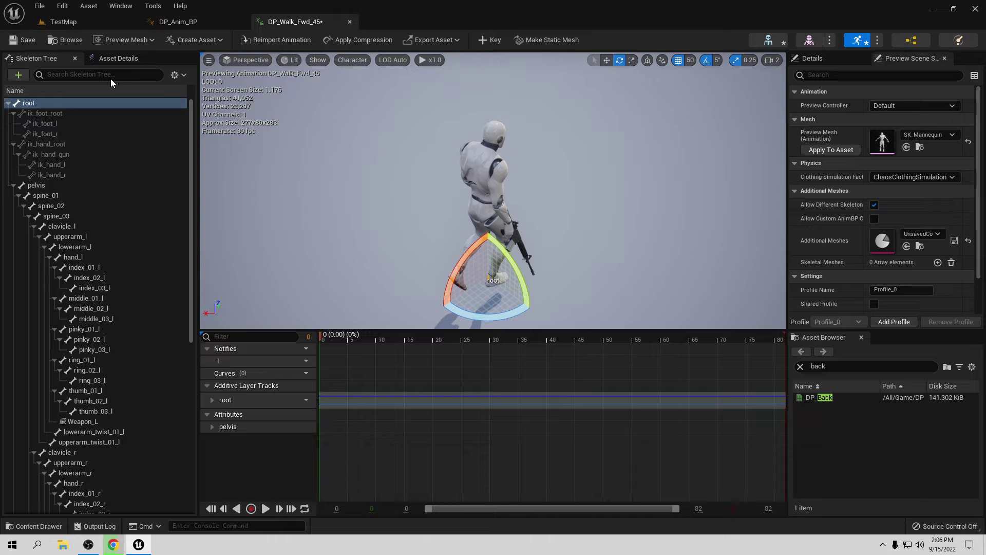
pyautogui.click(16, 41)
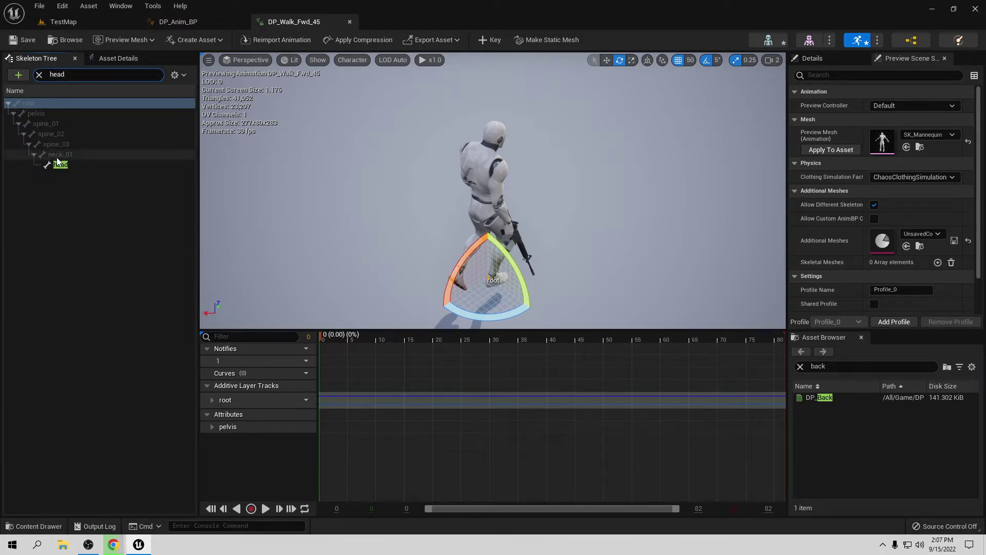
# Counter-rotate the head bone 45° so it faces forward again, key and save it, and play back the animation
pyautogui.click(58, 164)
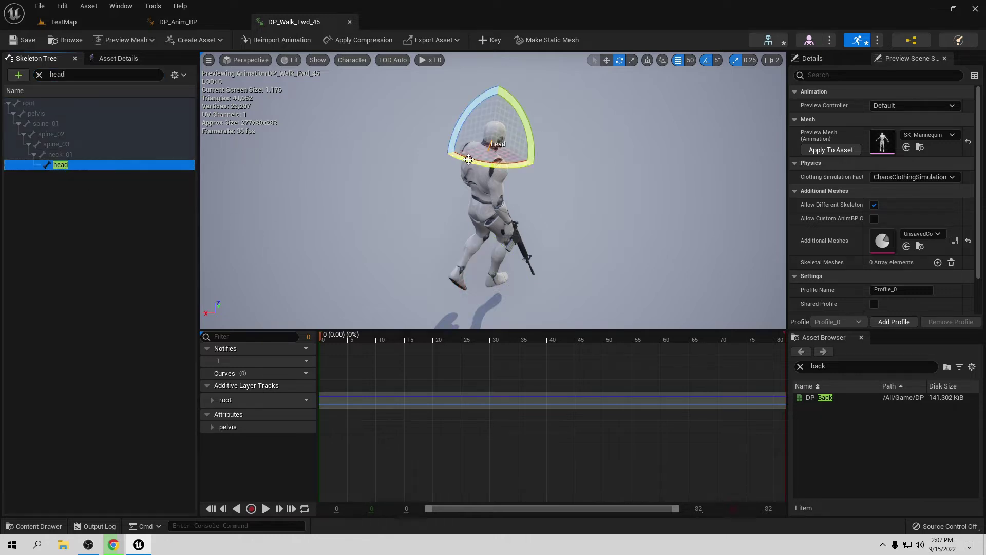
pyautogui.moveTo(469, 159); pyautogui.dragTo(469, 159)
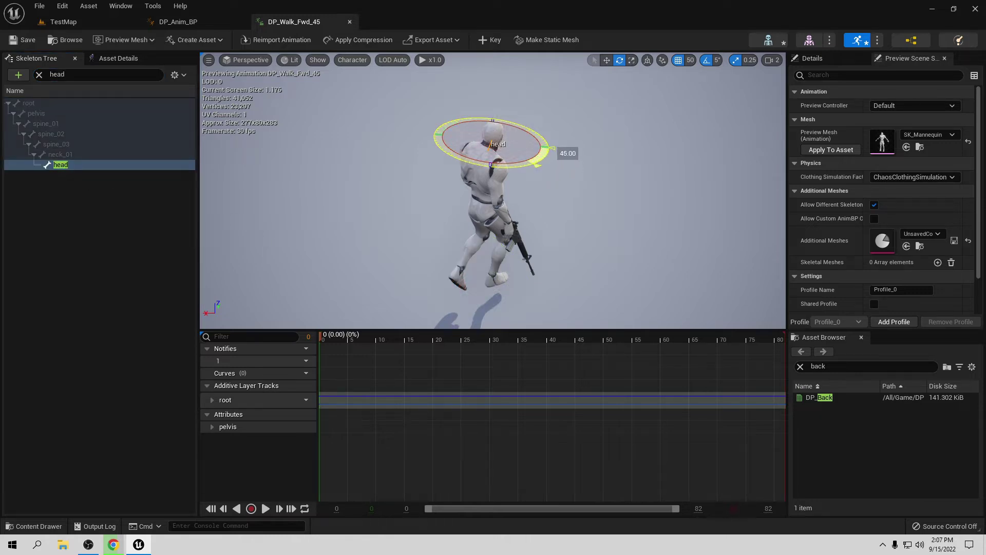
pyautogui.moveTo(469, 159); pyautogui.dragTo(466, 176)
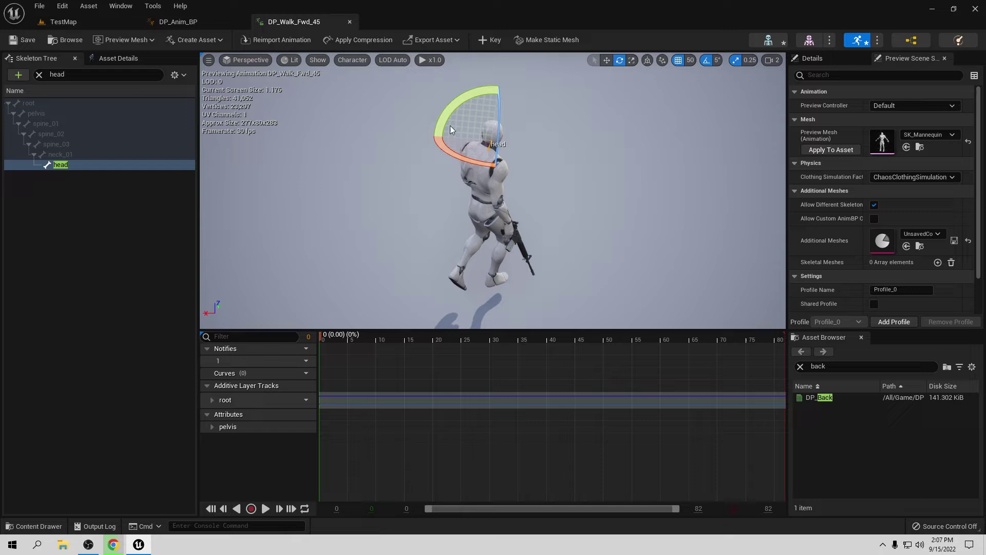
pyautogui.click(491, 41)
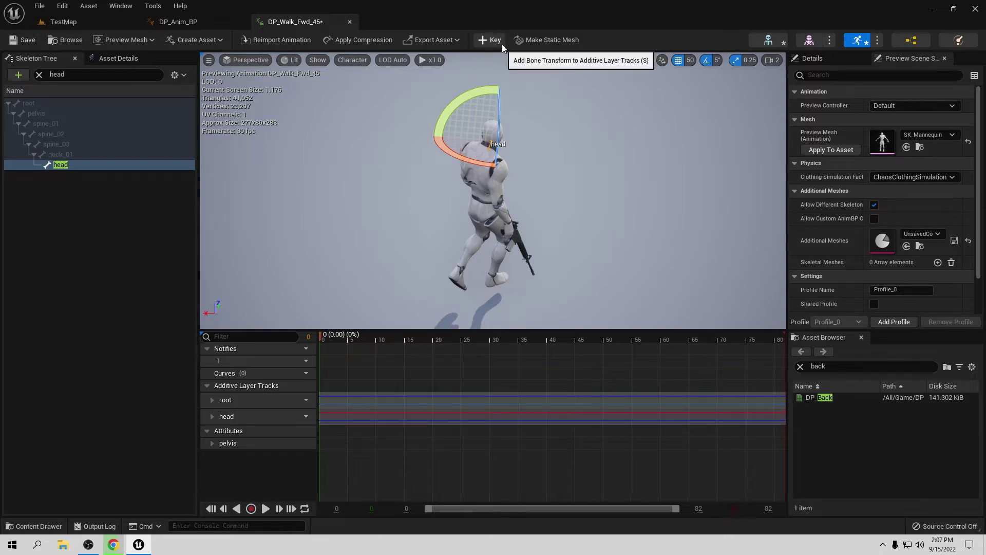
pyautogui.click(32, 39)
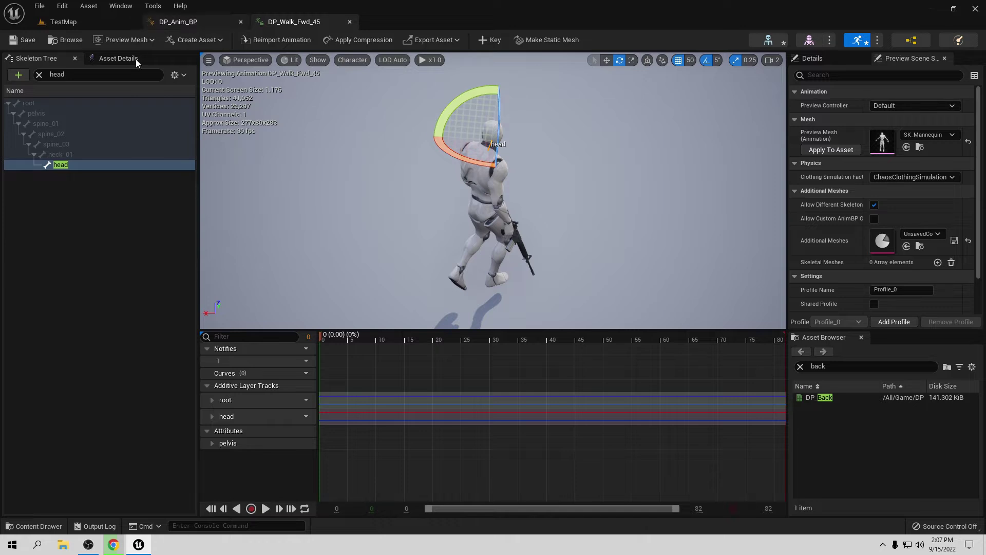
pyautogui.click(39, 75)
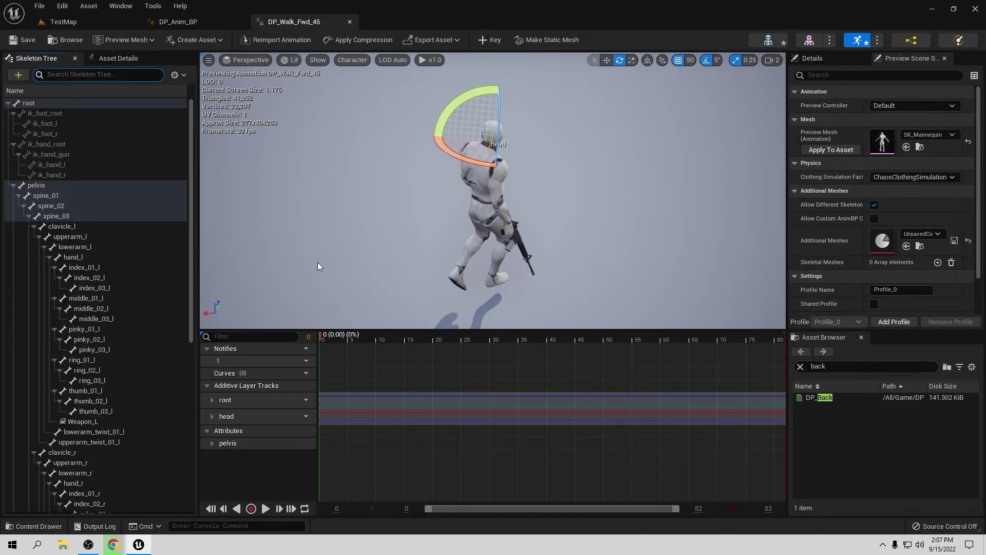
pyautogui.click(265, 510)
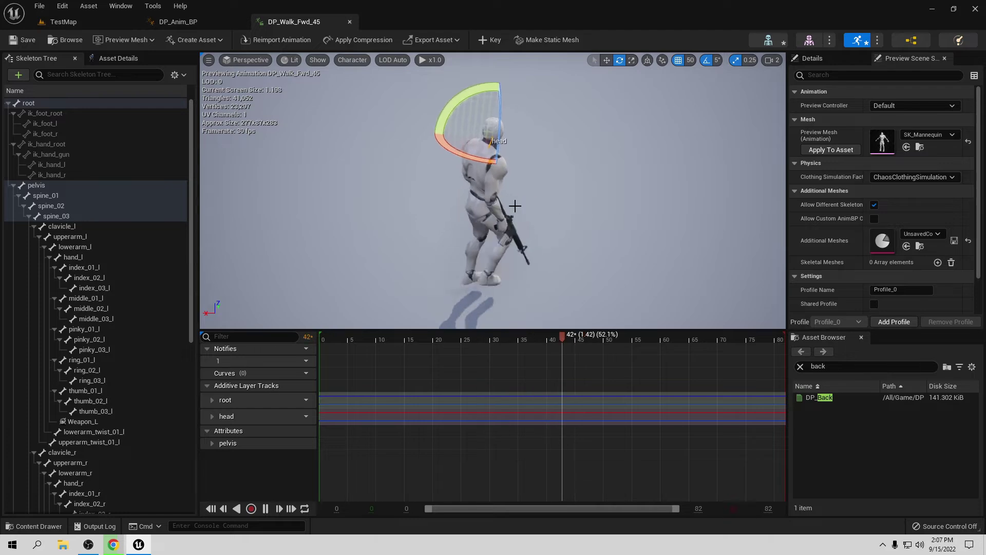
pyautogui.click(96, 23)
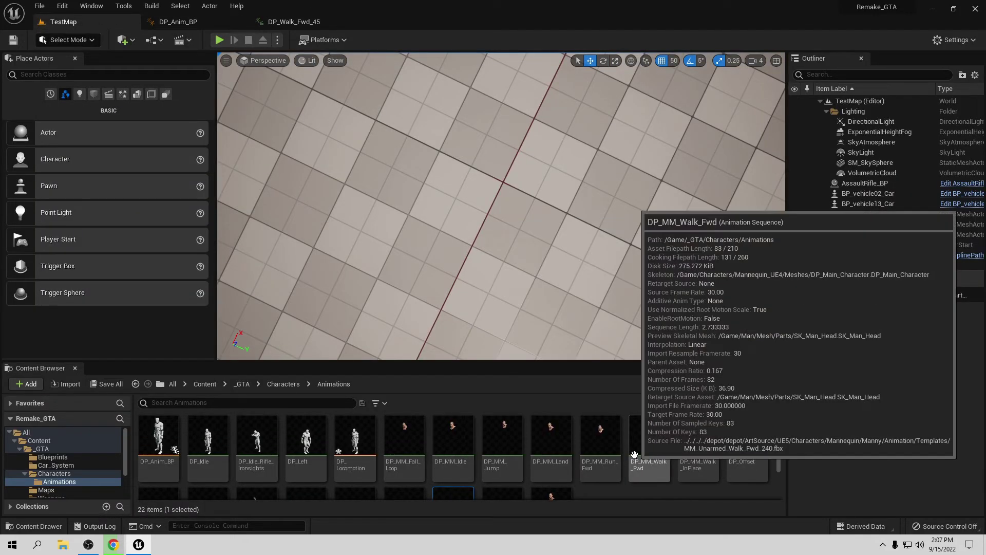
pyautogui.doubleClick(551, 452)
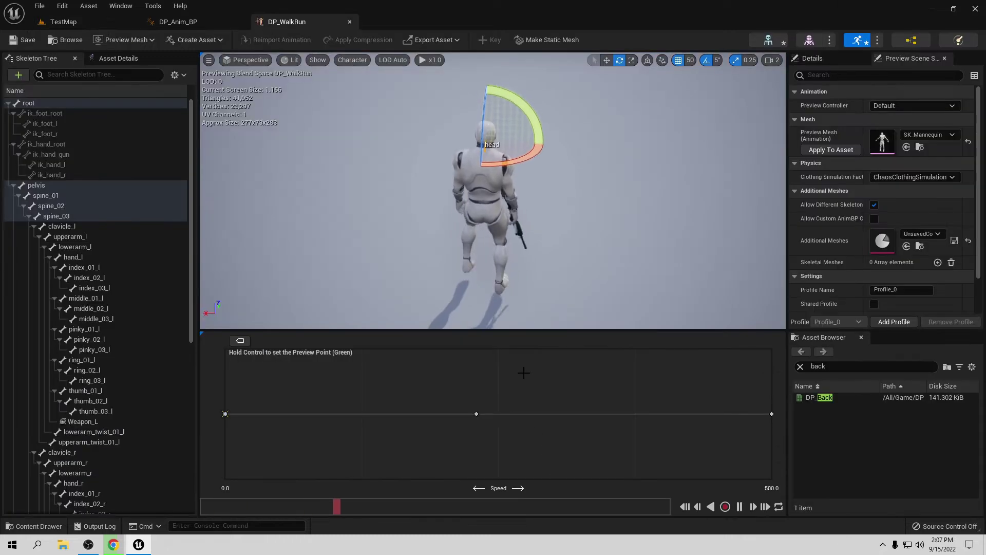
pyautogui.click(350, 22)
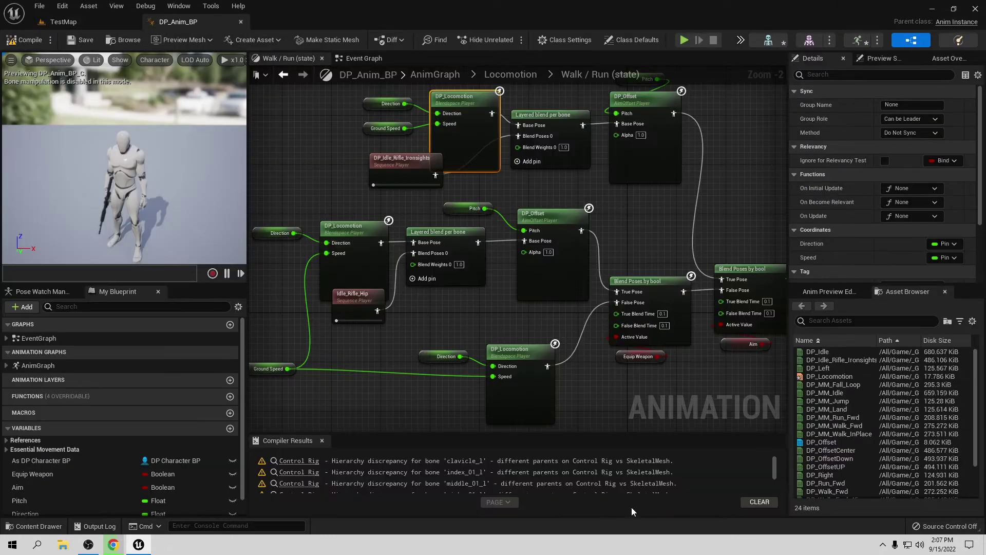
# Open the DP_Locomotion blend space from the Walk / Run graph and set the Direction axis to 8 grid divisions
pyautogui.doubleClick(471, 114)
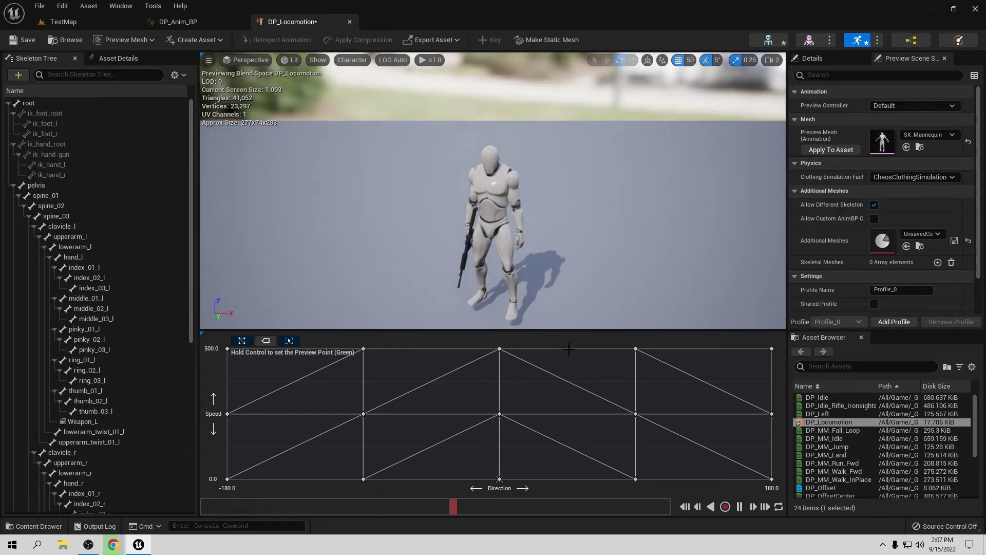
pyautogui.click(134, 61)
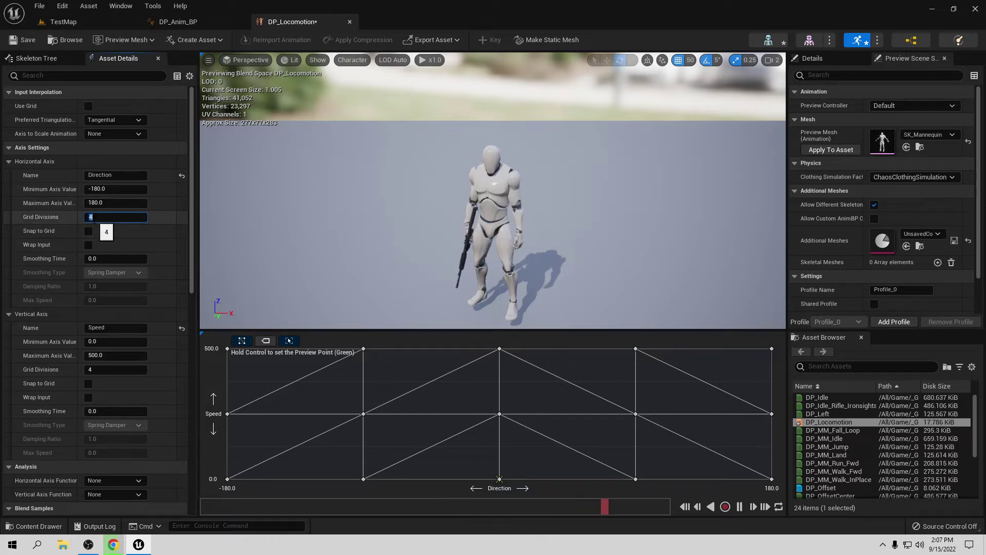
pyautogui.press('Return')
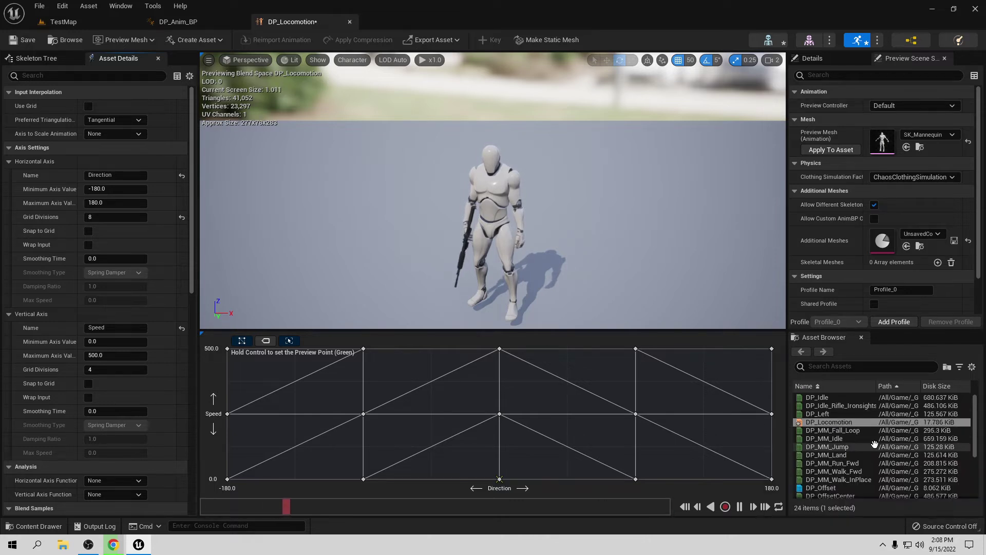
# Add a DP_Walk_Fwd_45 sample to the blend space and set it to direction 45 and speed 250
pyautogui.scroll(-2, 844, 424)
pyautogui.scroll(-3, 845, 424)
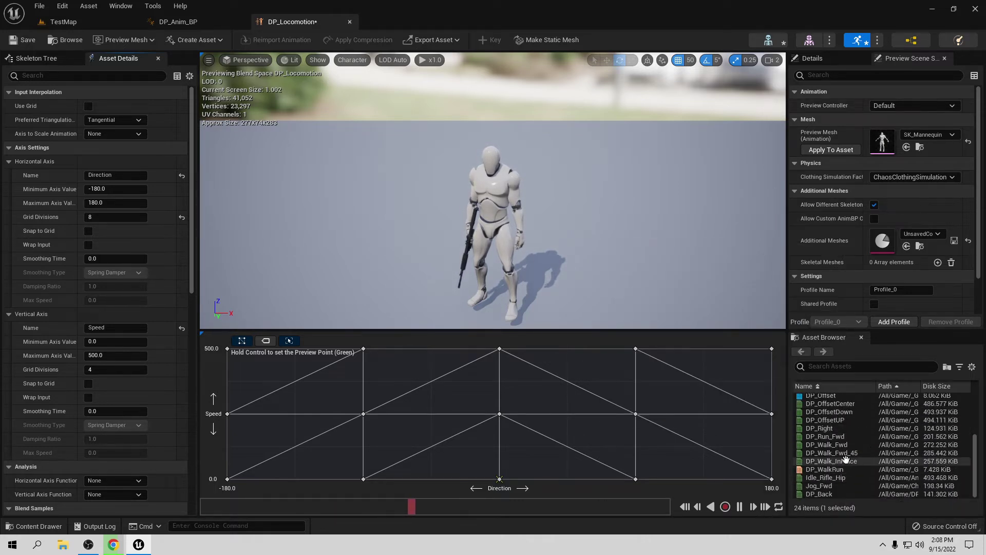
pyautogui.moveTo(847, 455); pyautogui.dragTo(568, 351)
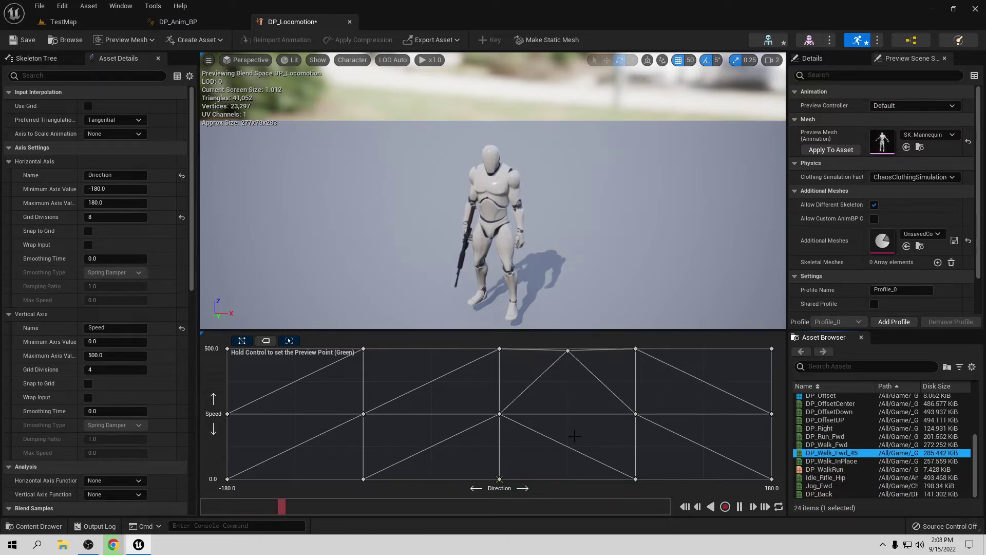
pyautogui.rightClick(568, 349)
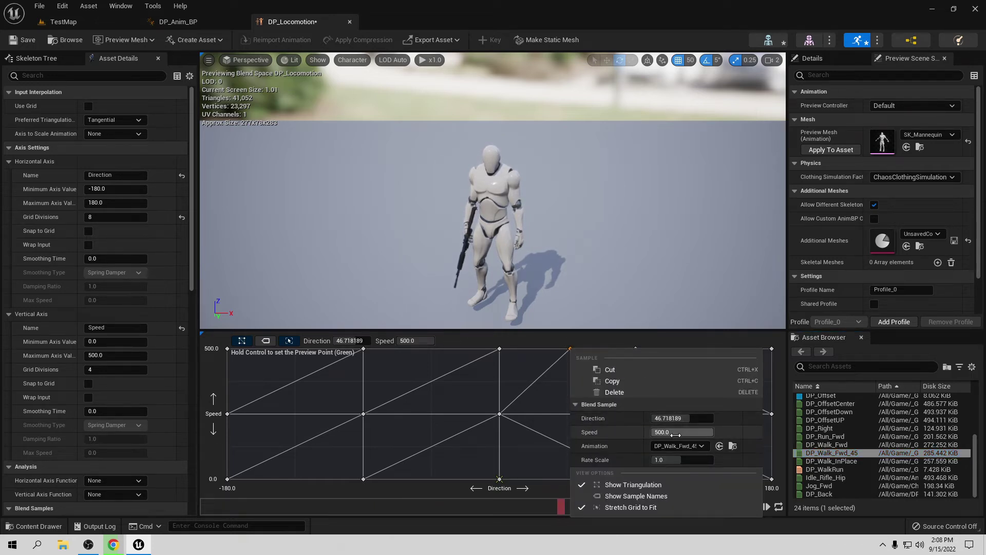
pyautogui.click(672, 419)
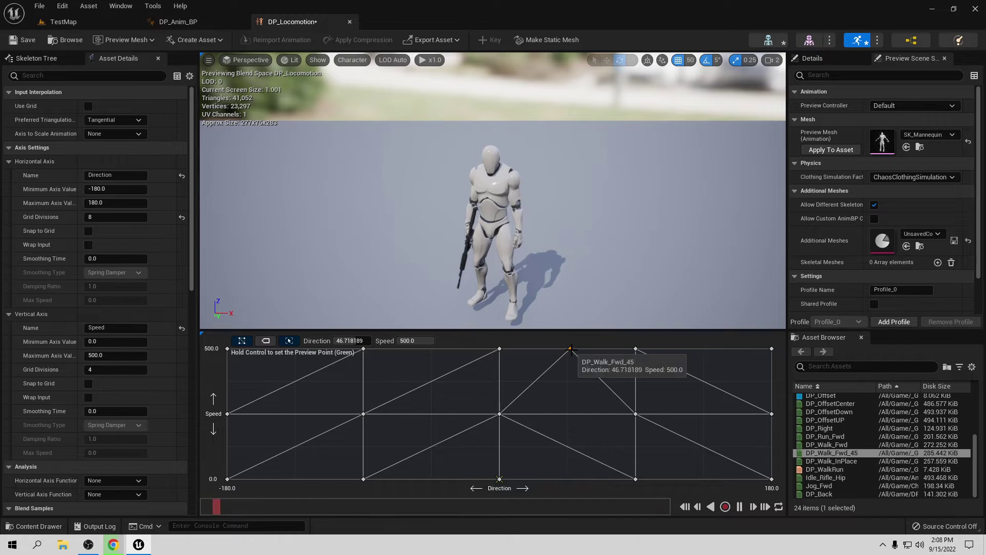
pyautogui.moveTo(570, 347); pyautogui.dragTo(567, 414)
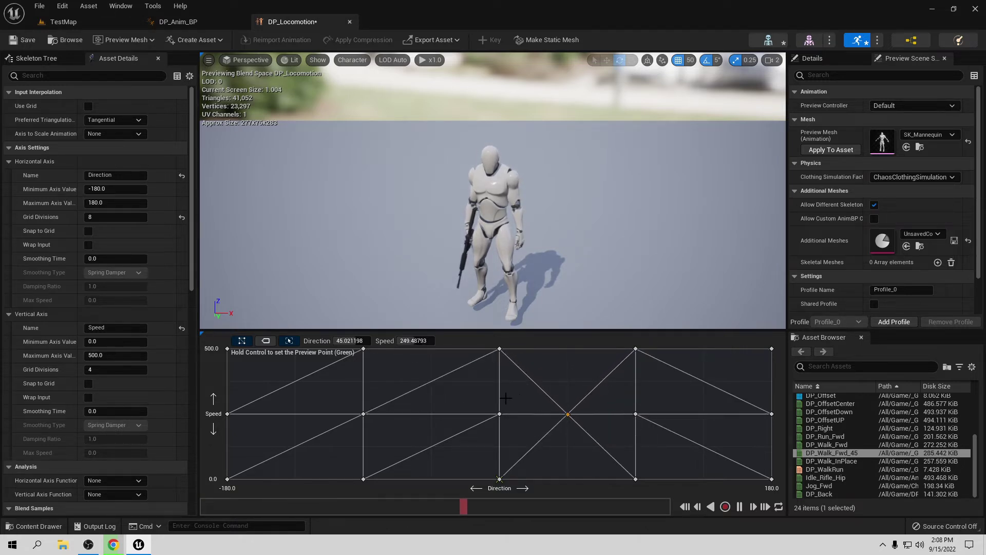
pyautogui.rightClick(568, 414)
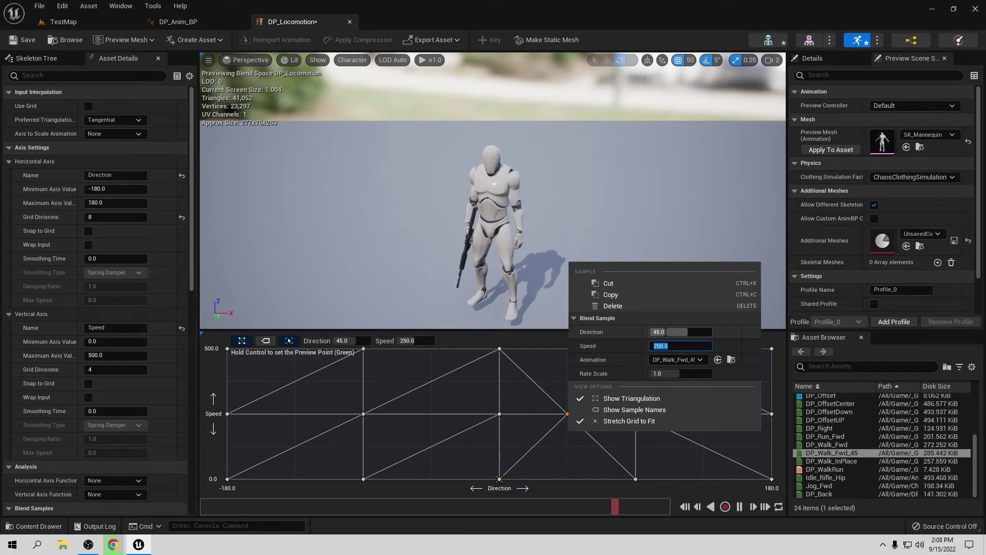
# Preview the blend between the forward and 45° samples by moving the preview point, and save the DP_Locomotion blend space
pyautogui.click(645, 258)
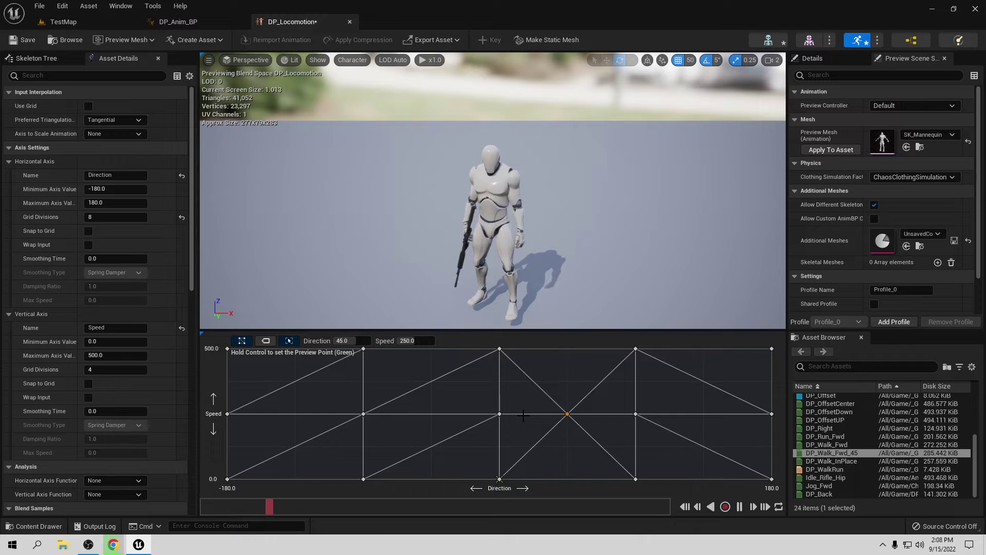
pyautogui.keyDown('ctrl'); pyautogui.moveTo(536, 417); pyautogui.dragTo(540, 440); pyautogui.keyUp('ctrl')
pyautogui.press('ctrl')
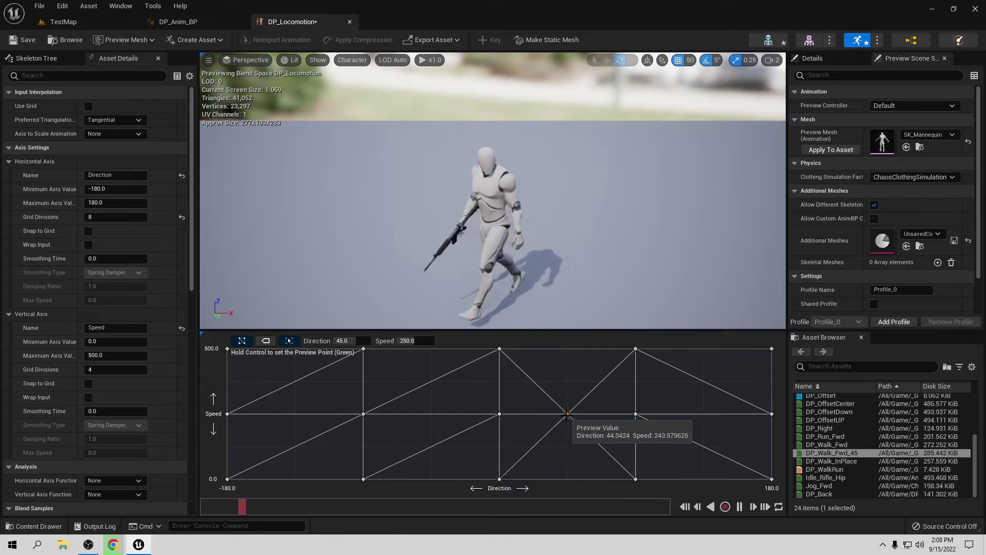
pyautogui.press('ctrl')
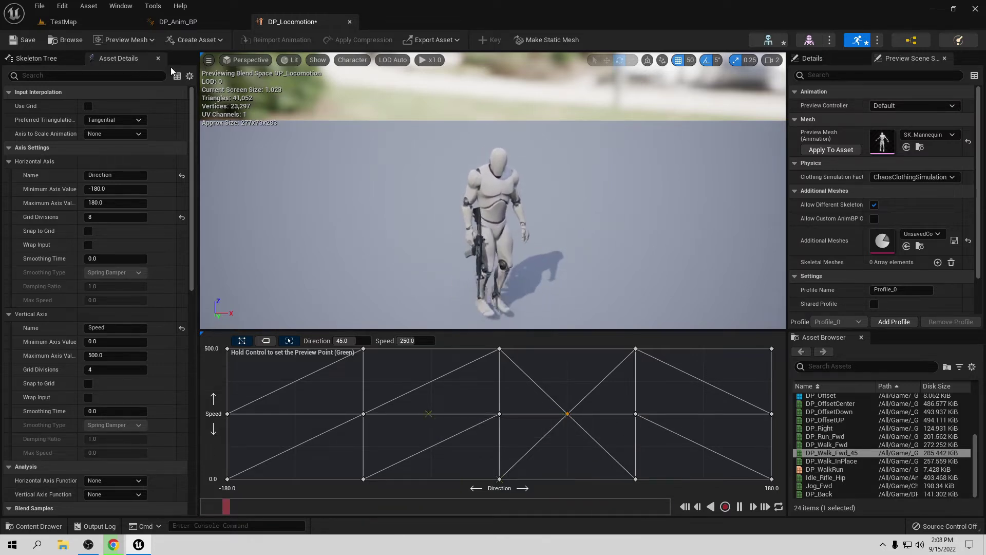
pyautogui.click(52, 41)
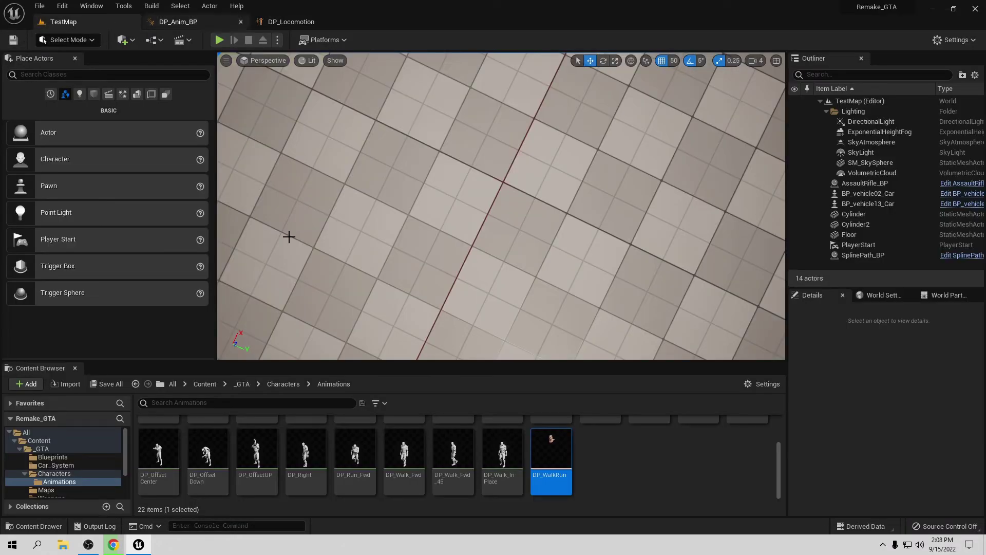
# Duplicate the DP_Walk_Fwd animation in the Animations folder and name the copy DP_Walk_Fwd_-45
pyautogui.moveTo(419, 488)
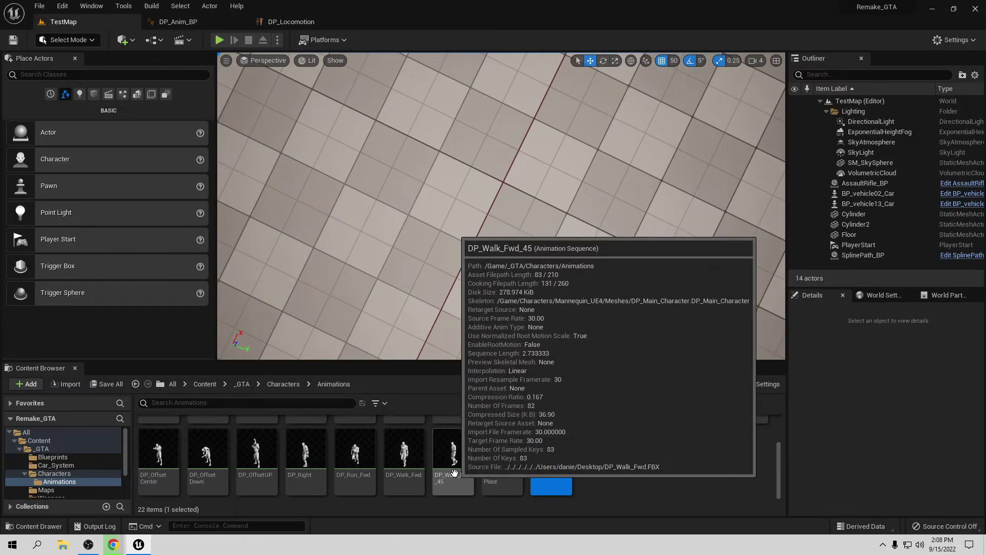
pyautogui.rightClick(418, 488)
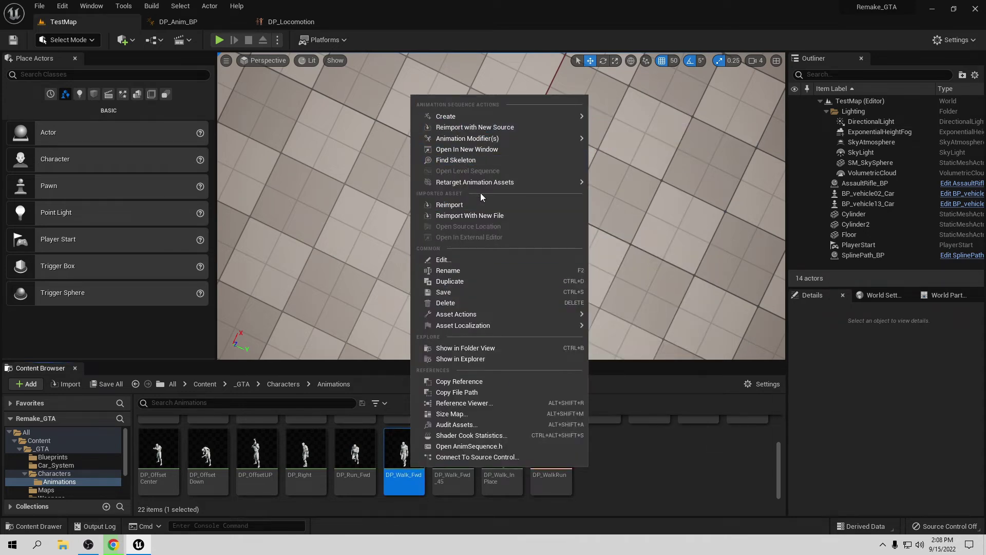
pyautogui.click(464, 281)
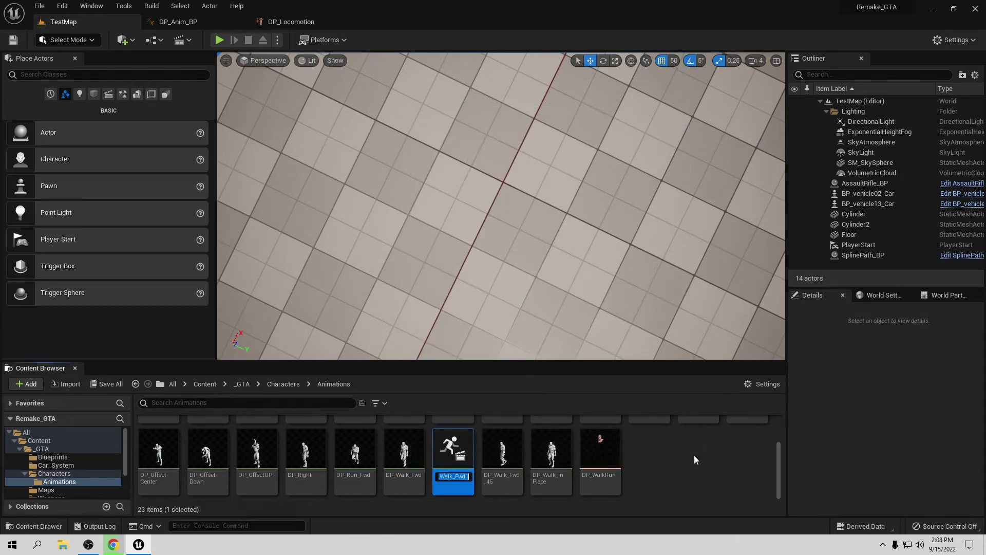
pyautogui.press('BackSpace')
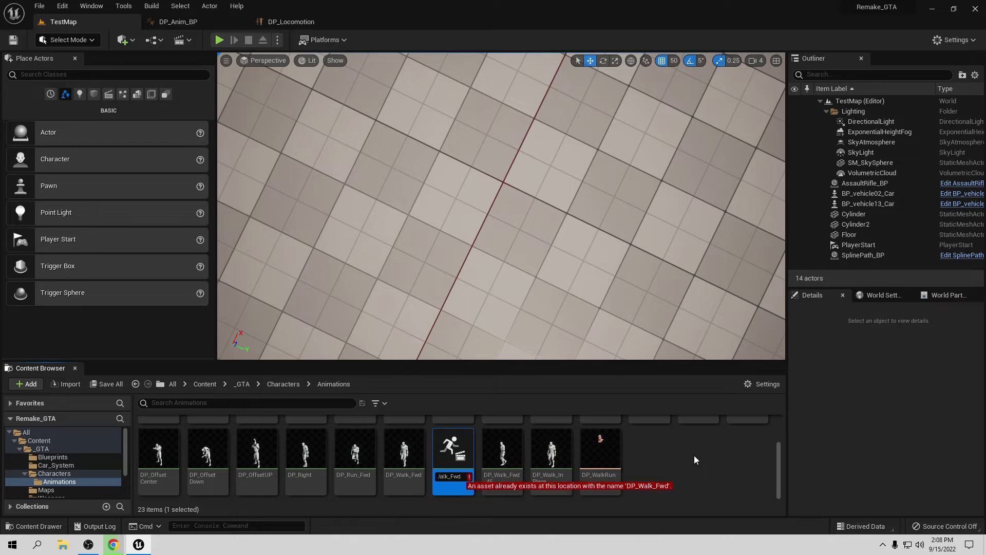
pyautogui.write('_')
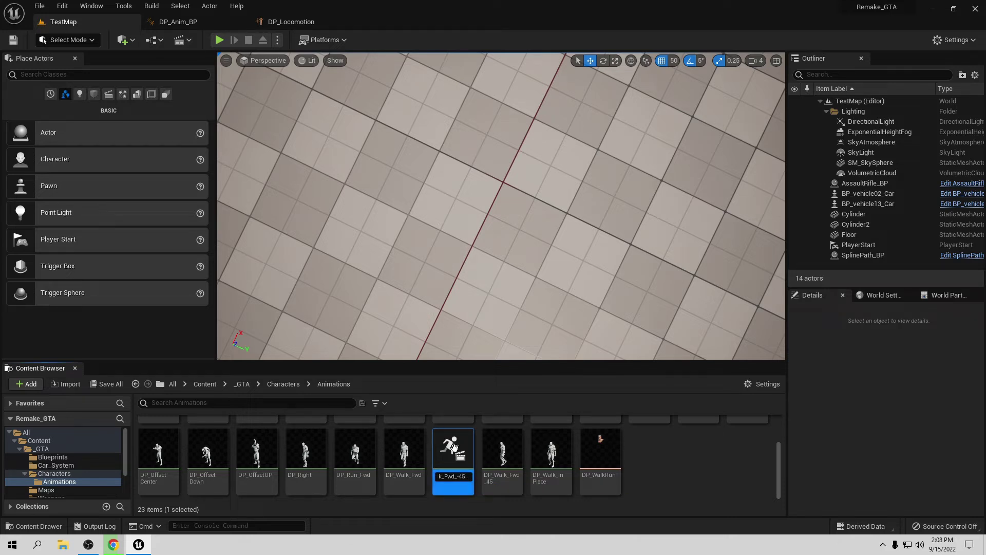
pyautogui.write('-45')
pyautogui.press('Return')
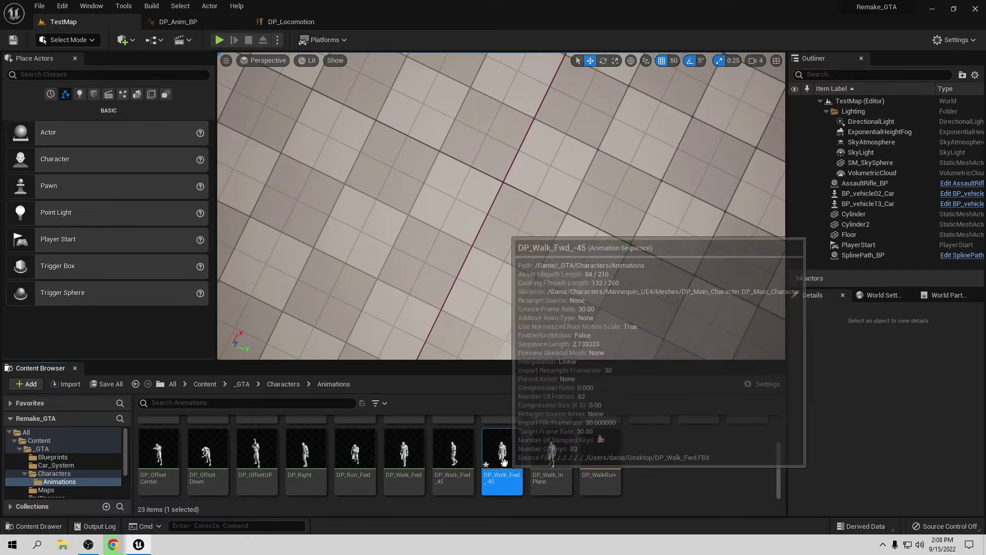
# Open the DP_Walk_Fwd_-45 animation, set its playhead to frame 0 and view the character from behind
pyautogui.doubleClick(502, 461)
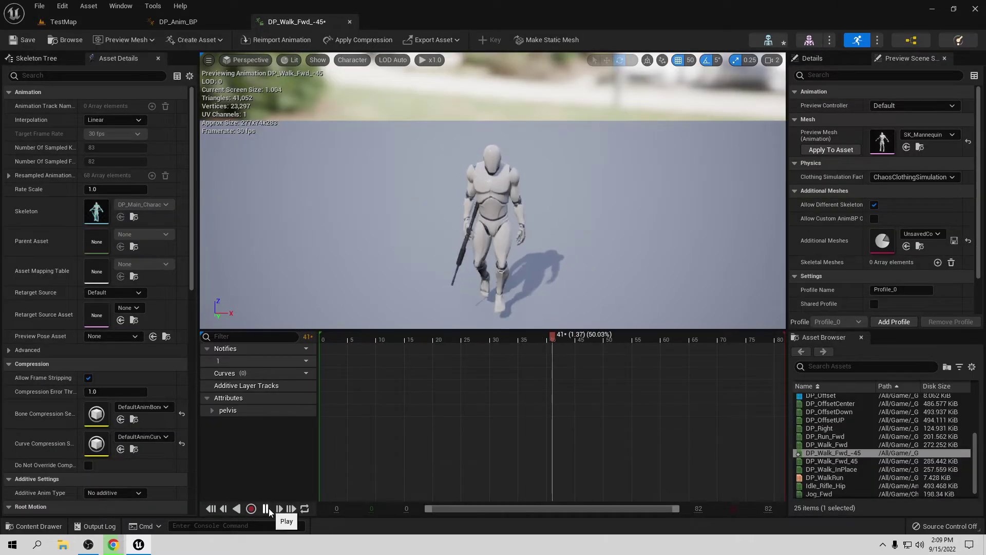
pyautogui.moveTo(554, 340); pyautogui.dragTo(309, 343)
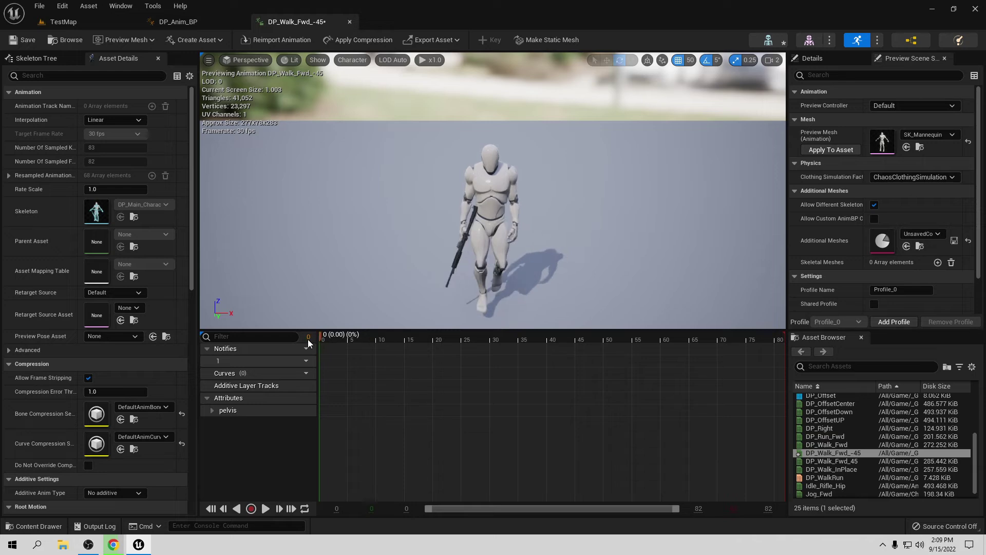
pyautogui.moveTo(467, 266); pyautogui.dragTo(732, 256, button='right')
pyautogui.press('w')
pyautogui.press('a')
pyautogui.press('w')
pyautogui.press('a')
pyautogui.press('s')
pyautogui.moveTo(498, 239); pyautogui.dragTo(496, 247)
pyautogui.moveTo(468, 267); pyautogui.dragTo(468, 267, button='right')
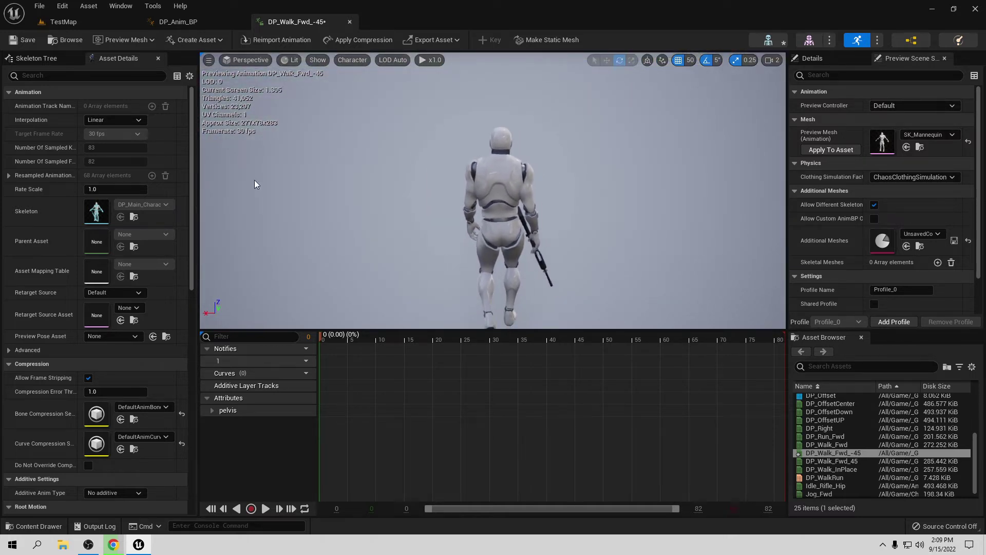
# Rotate the root bone diagonally to the character's left, key it at frame 0 and save the animation
pyautogui.click(30, 58)
pyautogui.click(28, 103)
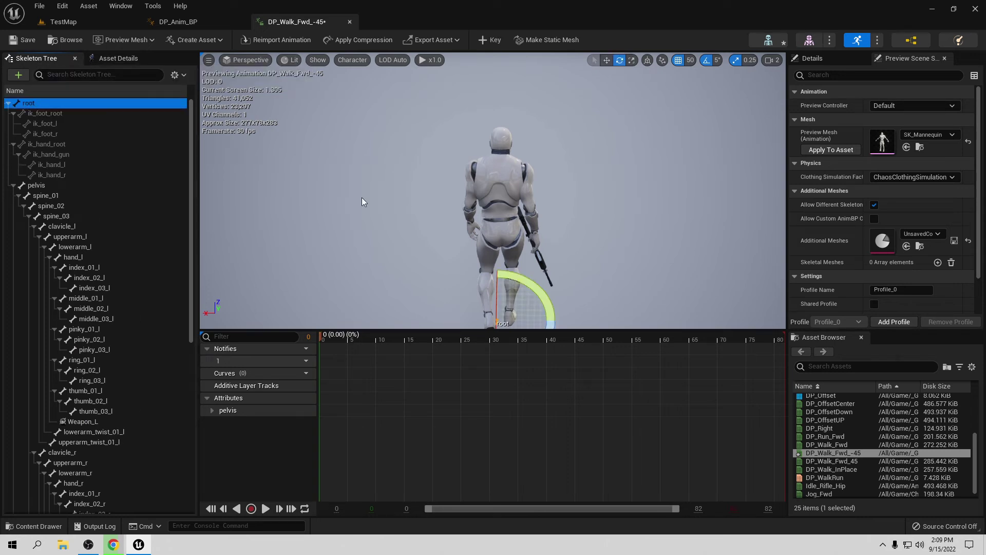
pyautogui.press('f')
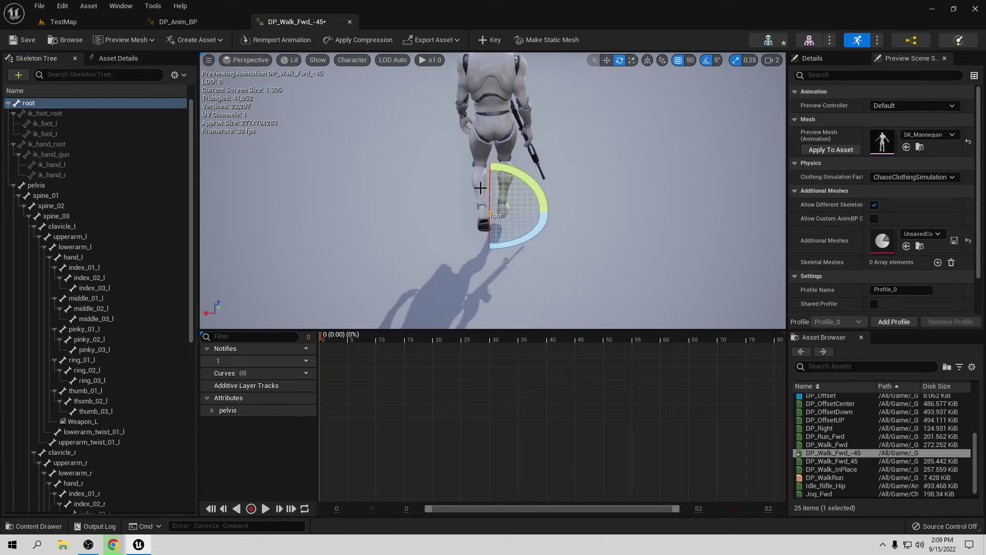
pyautogui.scroll(1, 480, 188)
pyautogui.moveTo(485, 174)
pyautogui.mouseDown(button='right')
pyautogui.moveTo(491, 147)
pyautogui.moveTo(486, 174)
pyautogui.mouseUp(button='right')
pyautogui.scroll(-2, 512, 183)
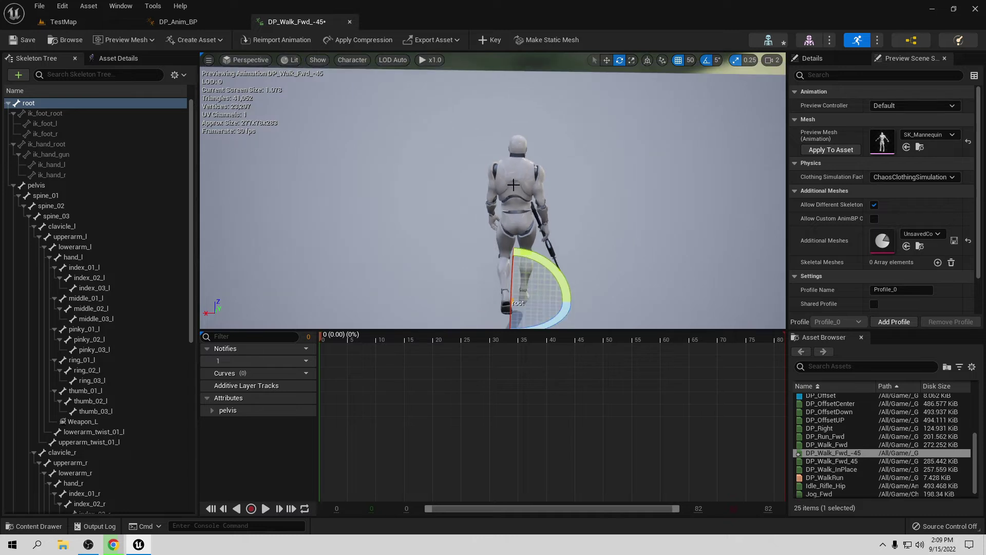
pyautogui.moveTo(547, 323); pyautogui.dragTo(451, 328)
pyautogui.scroll(-3, 569, 312)
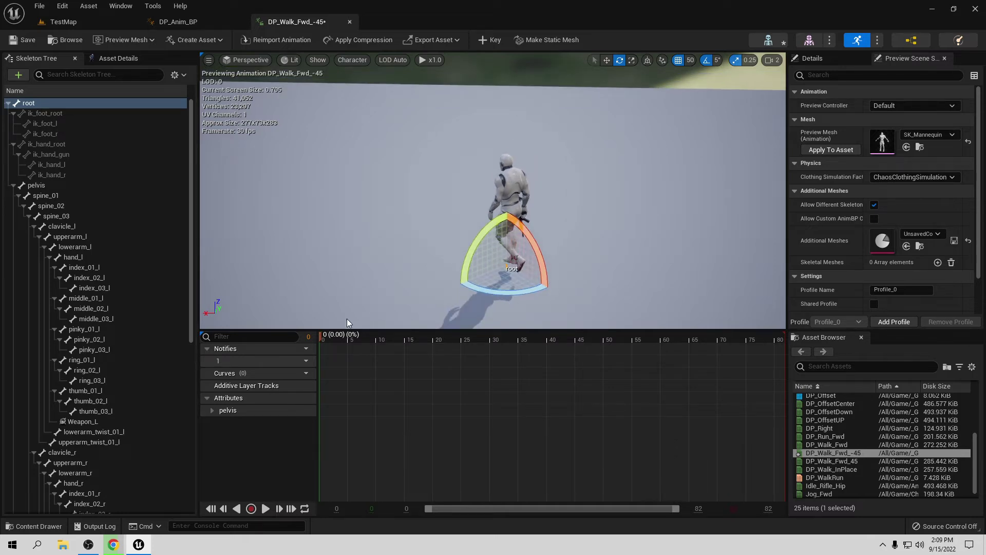
pyautogui.click(489, 39)
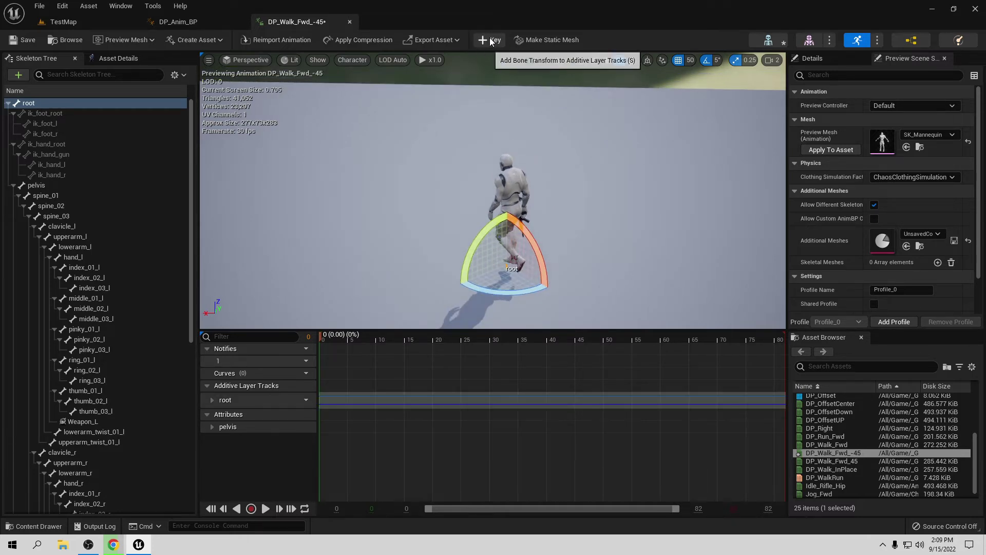
pyautogui.click(24, 42)
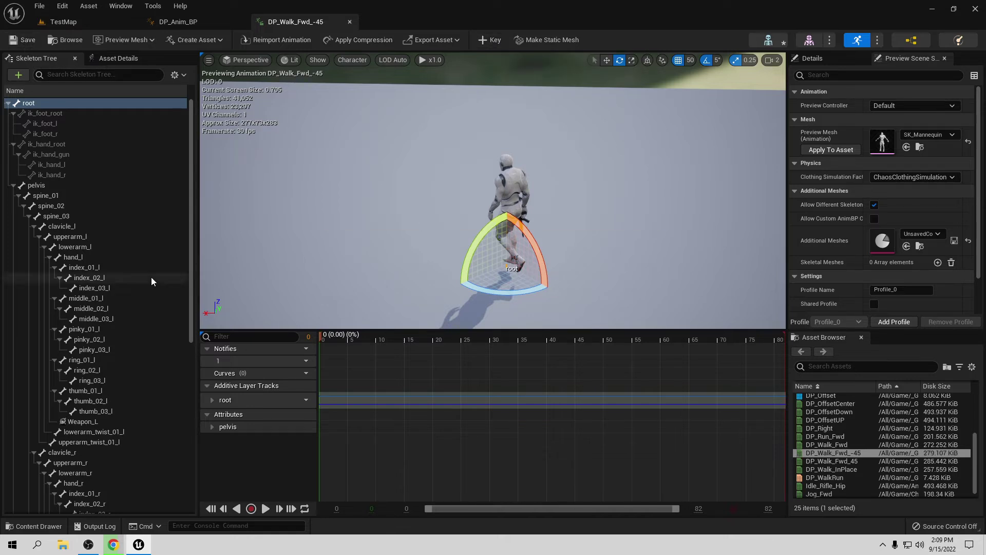
# Counter-rotate the head bone so it faces forward again, key it at frame 0, save and close the animation
pyautogui.scroll(-10, 108, 363)
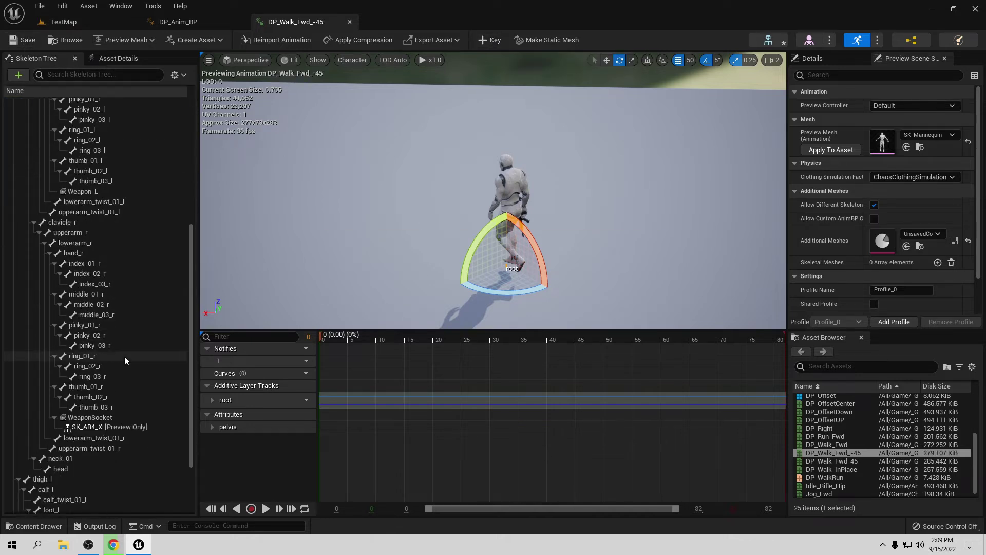
pyautogui.click(62, 386)
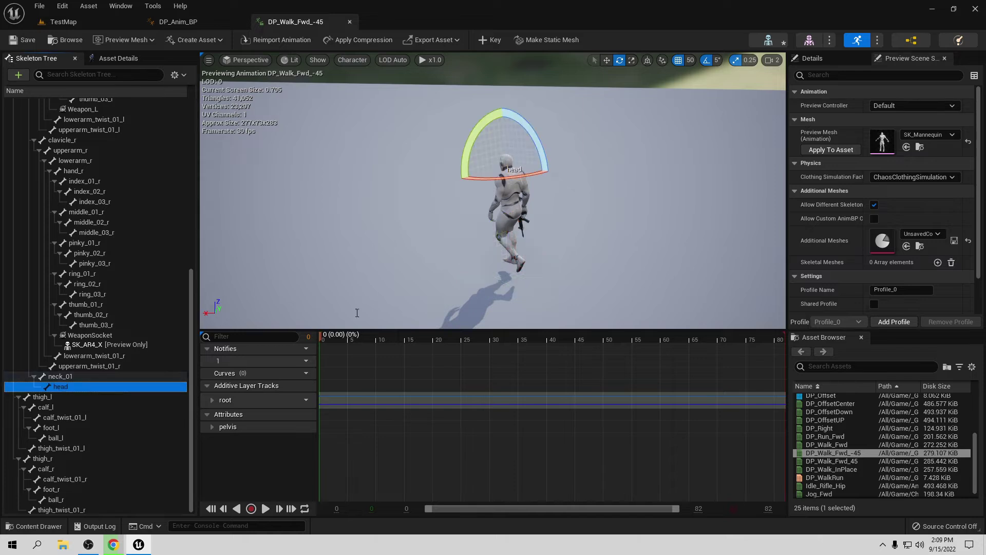
pyautogui.moveTo(508, 178); pyautogui.dragTo(502, 260)
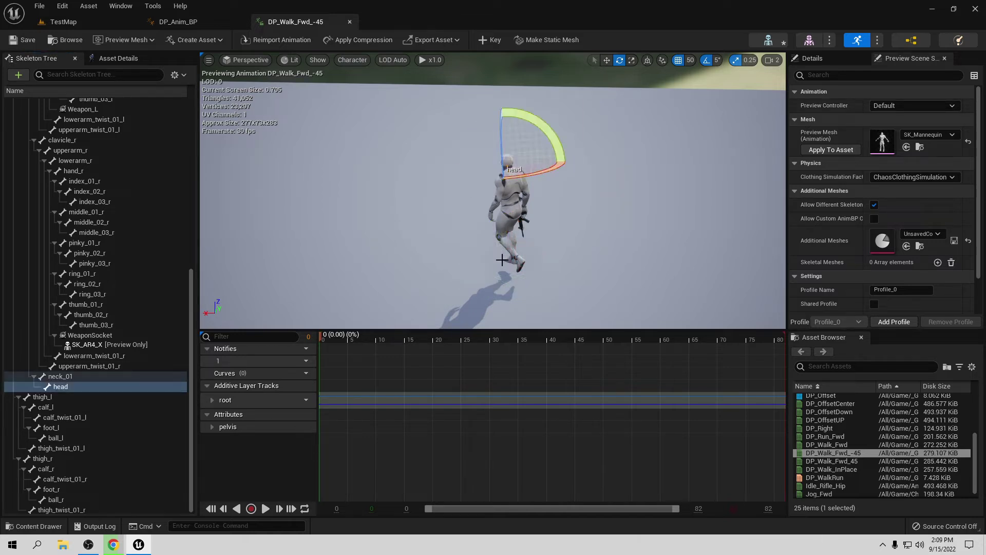
pyautogui.click(494, 40)
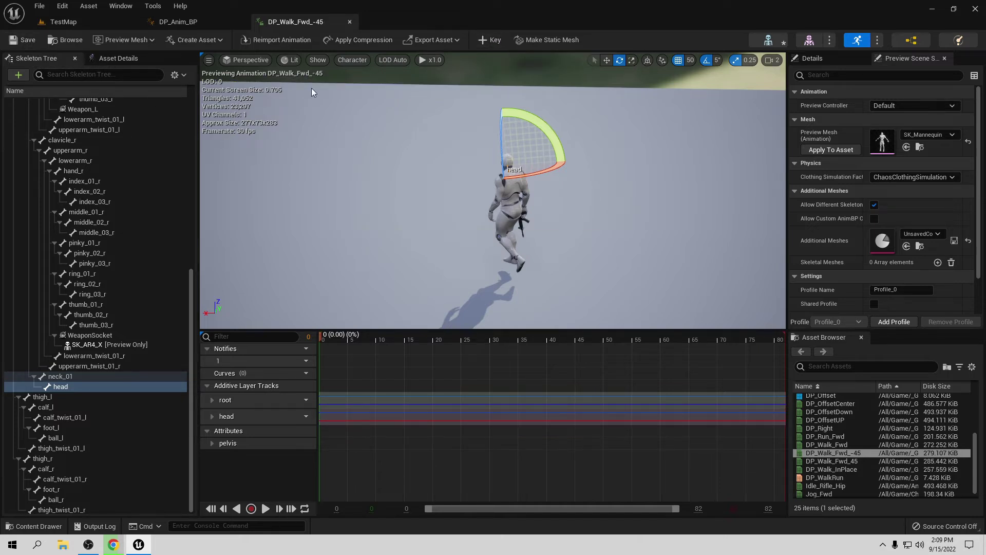
pyautogui.click(349, 21)
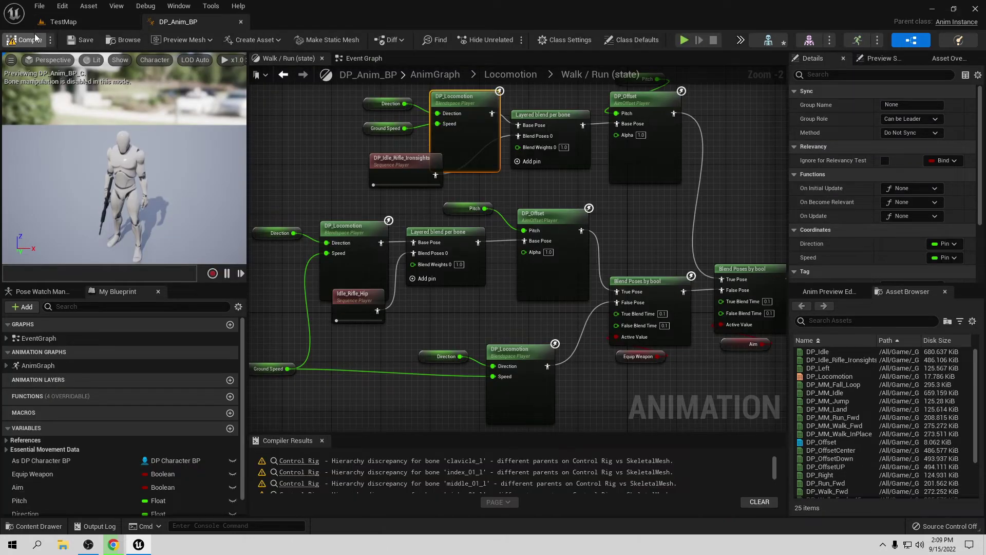
pyautogui.click(57, 22)
pyautogui.doubleClick(600, 463)
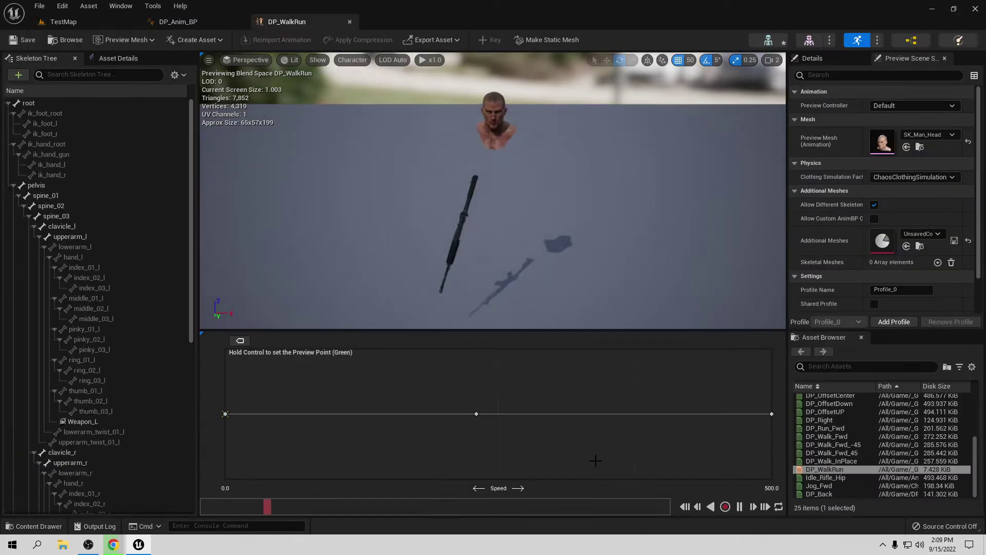
pyautogui.click(350, 21)
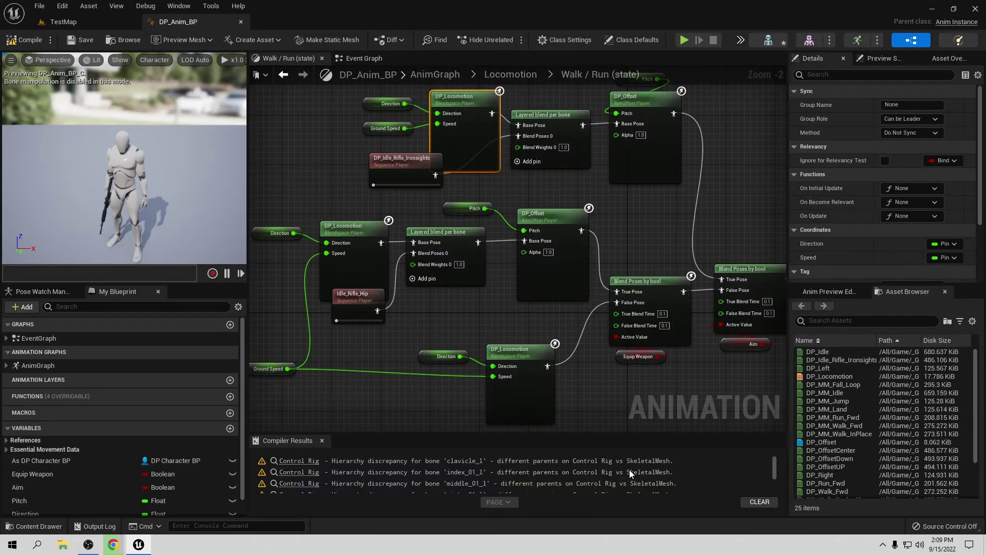
# Open DP_Locomotion from the Walk / Run graph and add a DP_Walk_Fwd_-45 sample at direction -45 and speed 250
pyautogui.doubleClick(475, 94)
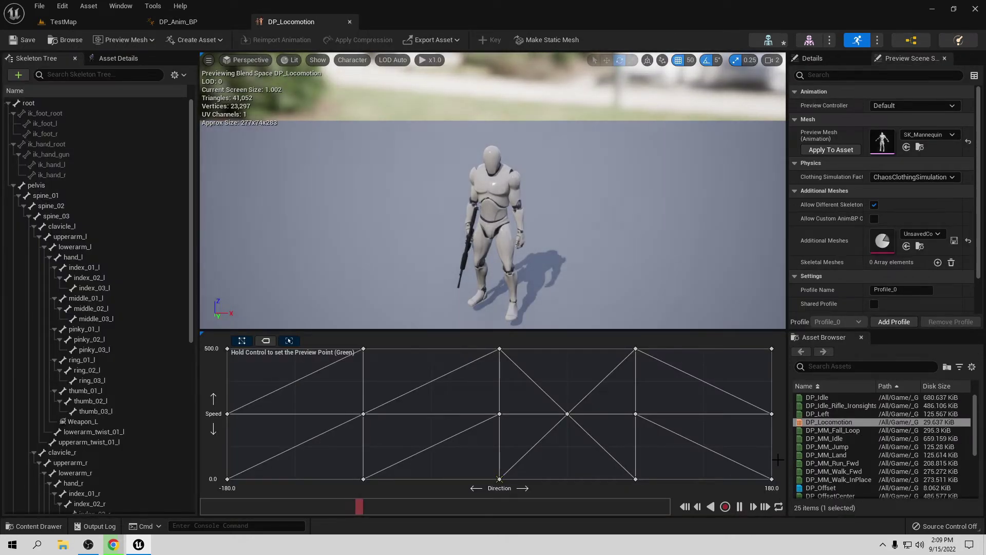
pyautogui.scroll(-5, 862, 446)
pyautogui.moveTo(861, 446)
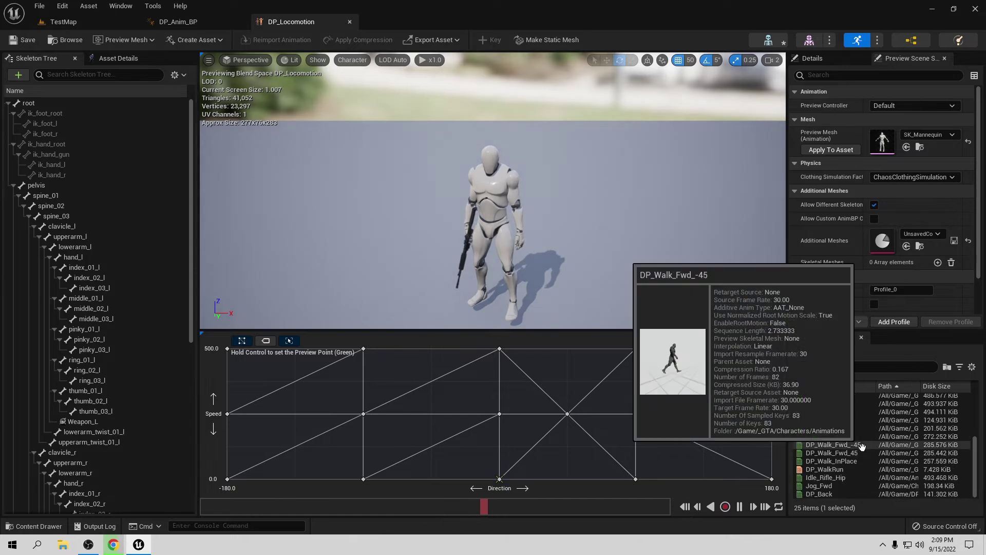
pyautogui.moveTo(862, 446); pyautogui.dragTo(430, 413)
pyautogui.rightClick(431, 413)
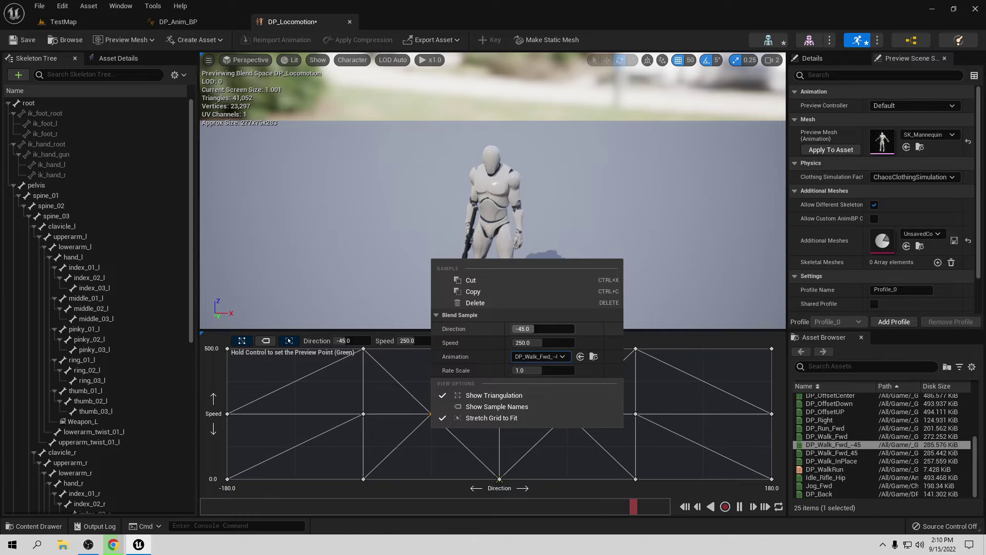
pyautogui.press('Escape')
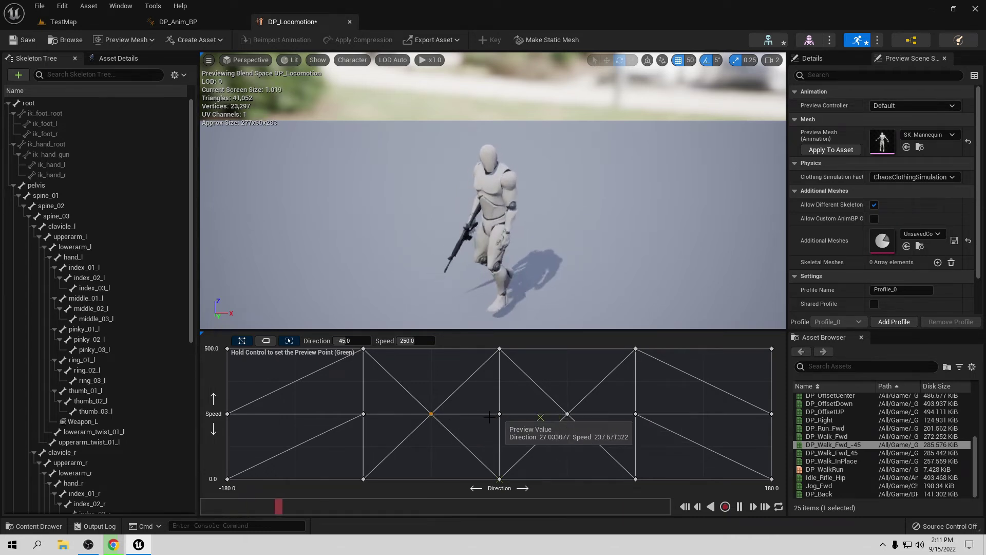
# Preview the blend between the -45° and forward samples, save the DP_Locomotion blend space and close it
pyautogui.keyDown('ctrl'); pyautogui.click(479, 426); pyautogui.keyUp('ctrl')
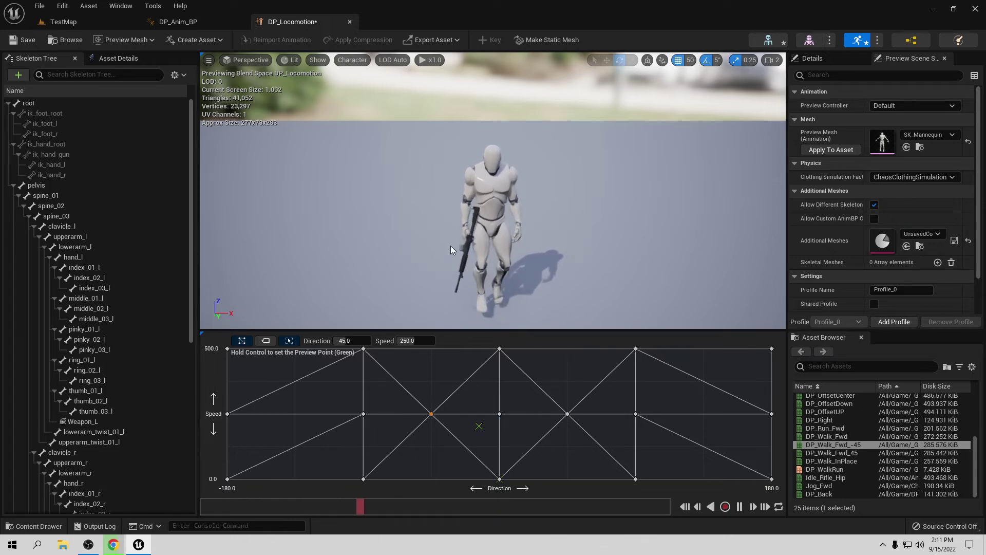
pyautogui.click(23, 41)
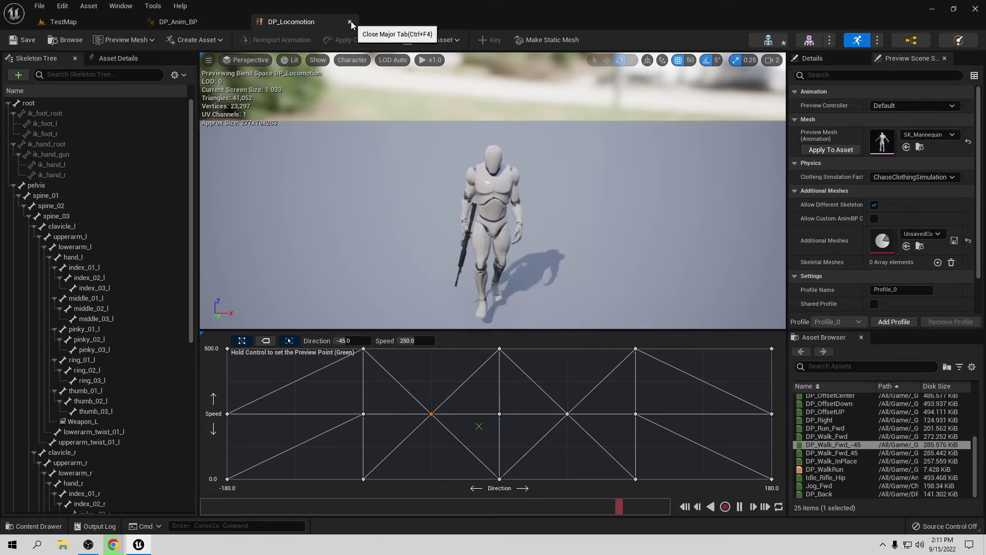
pyautogui.click(350, 22)
# Play TestMap, walk the character to the assault rifle and test armed forward, sideways and diagonal movement
pyautogui.click(63, 21)
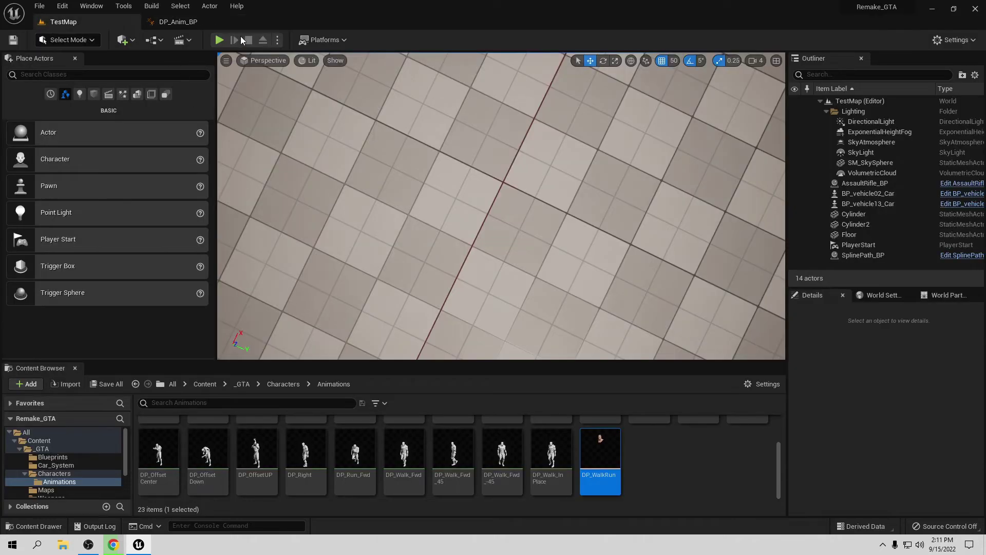
pyautogui.click(219, 40)
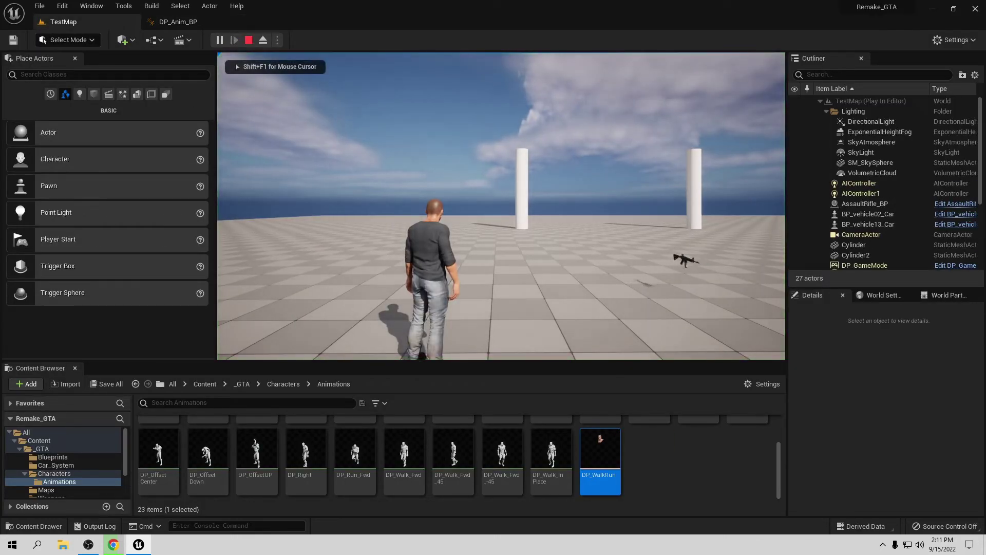
pyautogui.press('w')
pyautogui.press('d')
pyautogui.press('w')
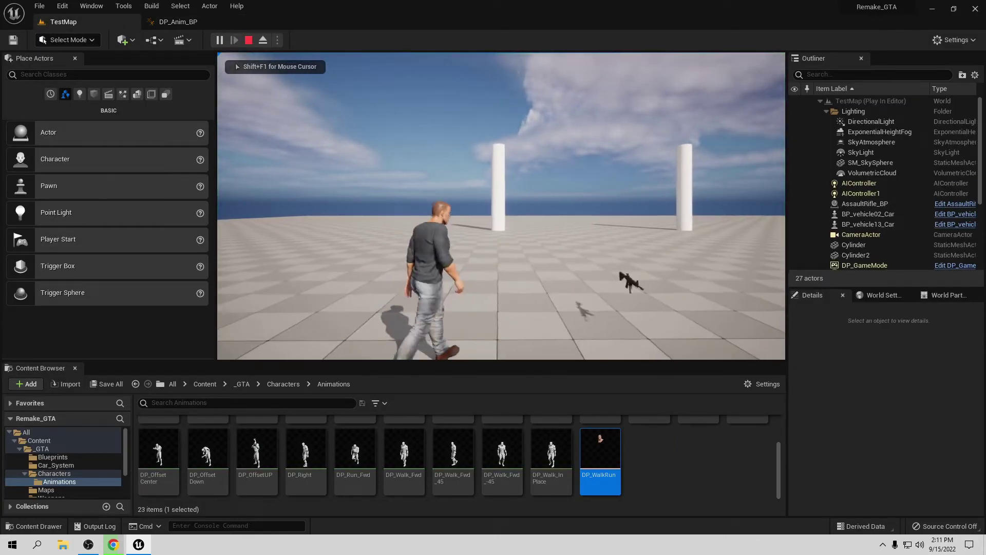
pyautogui.press('d')
pyautogui.press('d')
pyautogui.press('a')
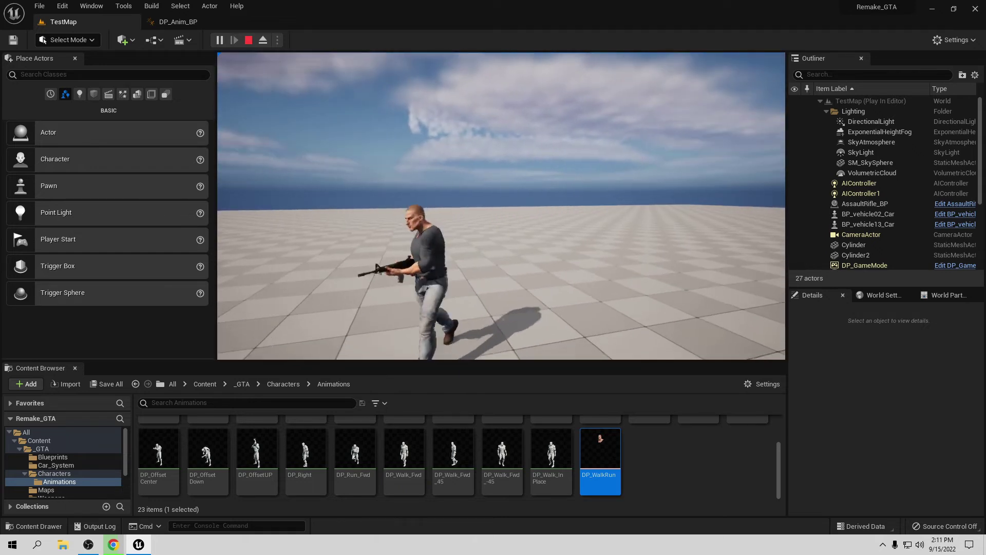
pyautogui.press('d')
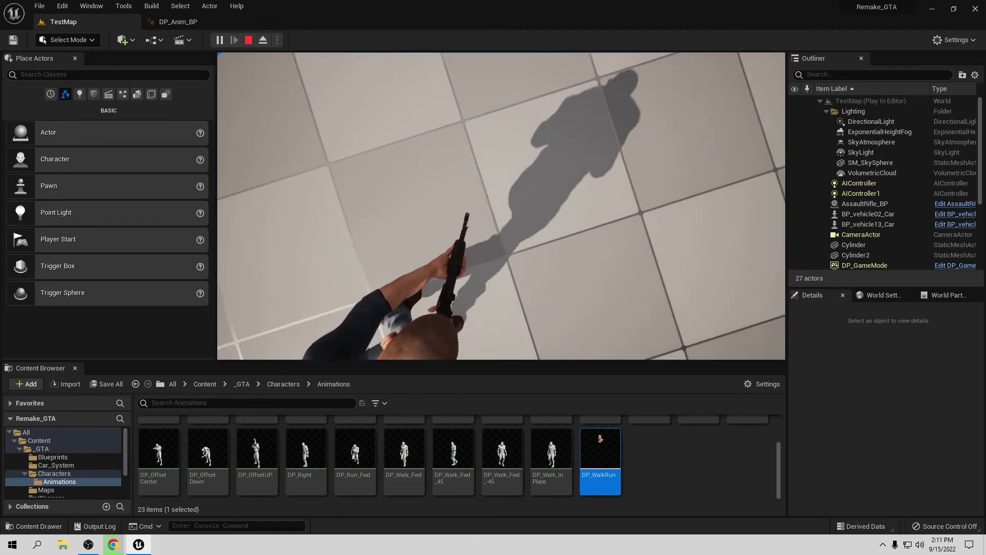
pyautogui.press('w')
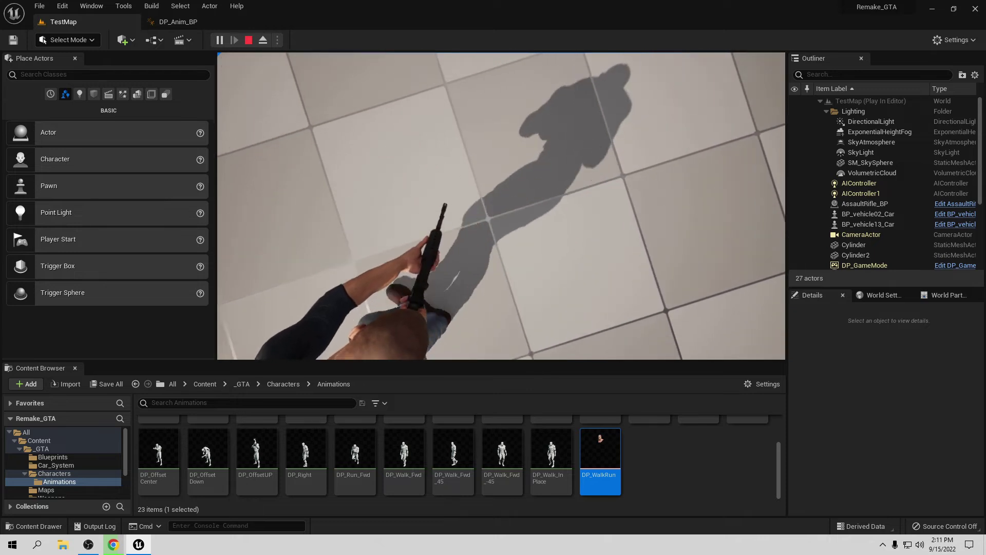
pyautogui.press('w')
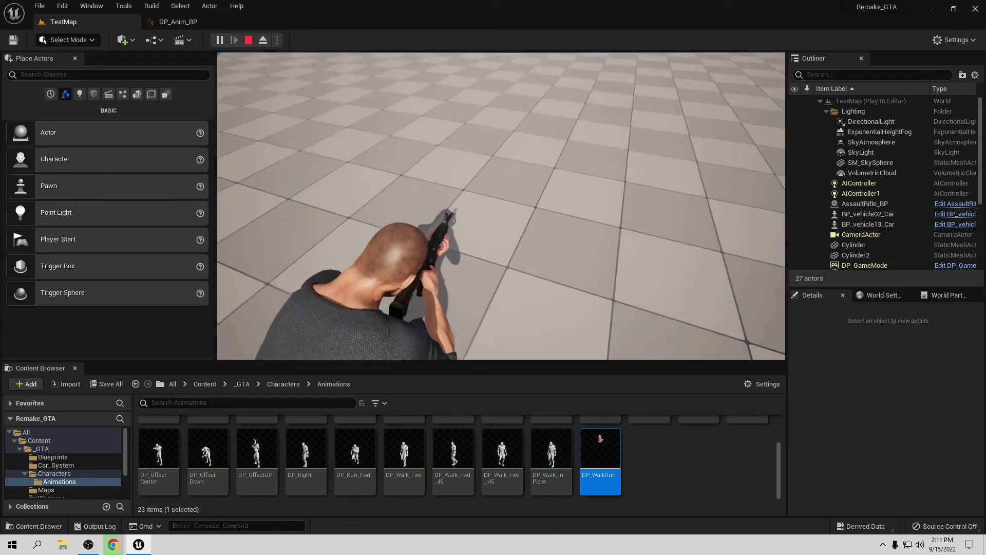
# Test aiming and firing the rifle around the white pillar while moving the character
pyautogui.click(501, 206)
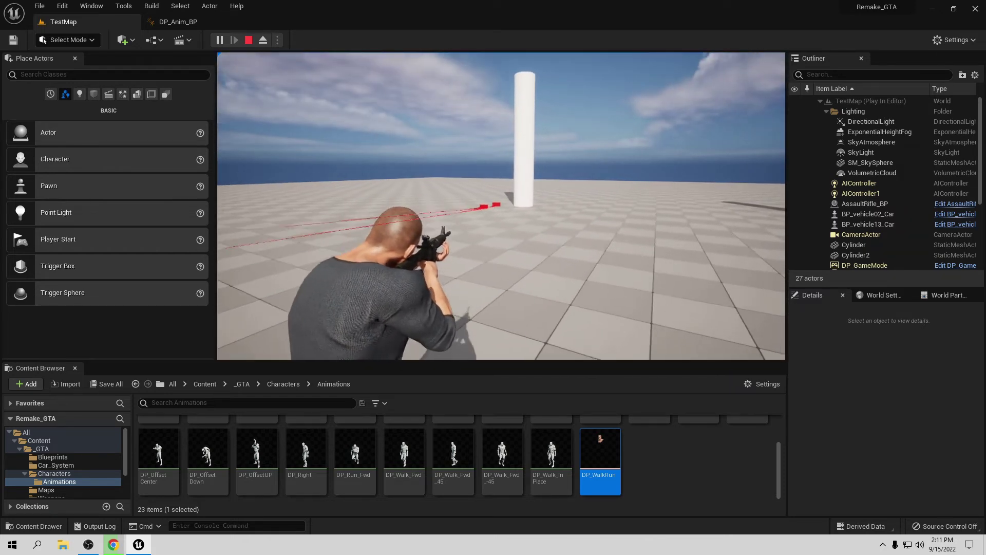
pyautogui.rightClick(501, 206)
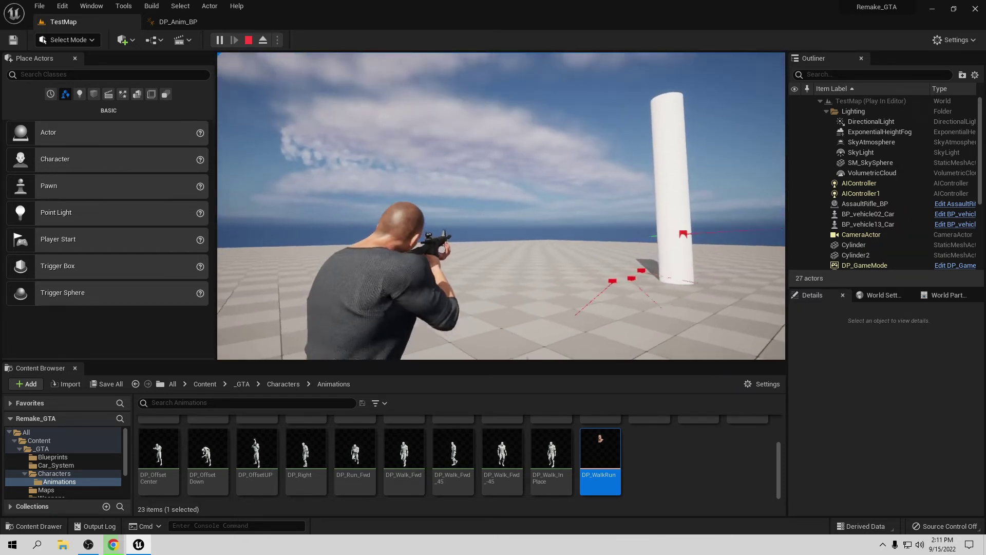
pyautogui.rightClick(501, 206)
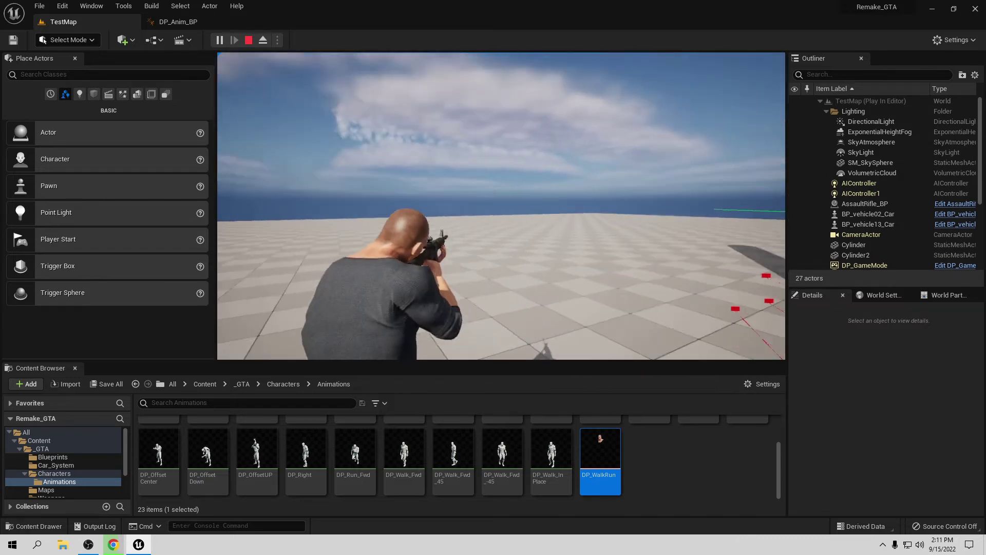
pyautogui.moveTo(501, 206); pyautogui.dragTo(501, 206, button='right')
pyautogui.click(501, 206)
pyautogui.click(501, 206)
pyautogui.click(501, 206)
pyautogui.press('w')
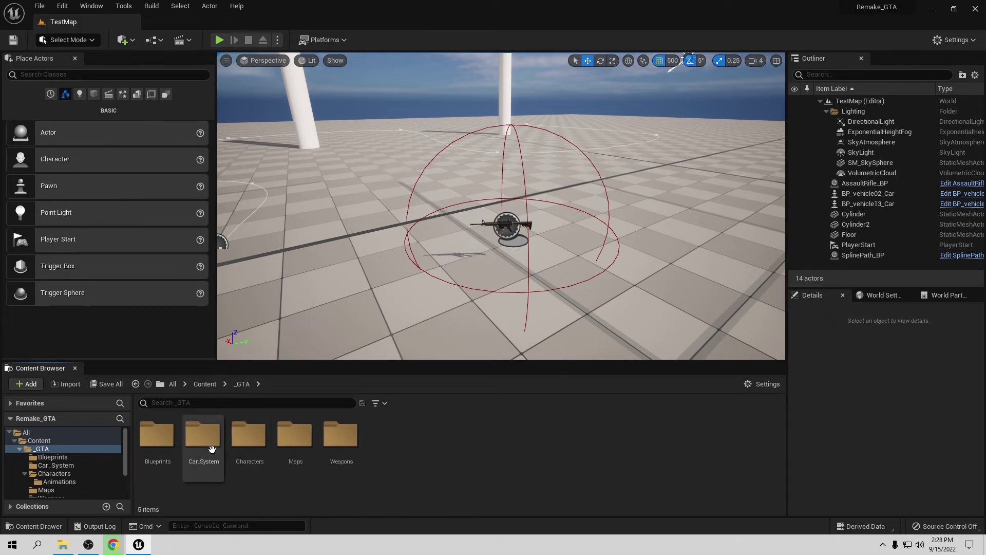
# Create a new folder named UI inside the _GTA folder
pyautogui.rightClick(387, 443)
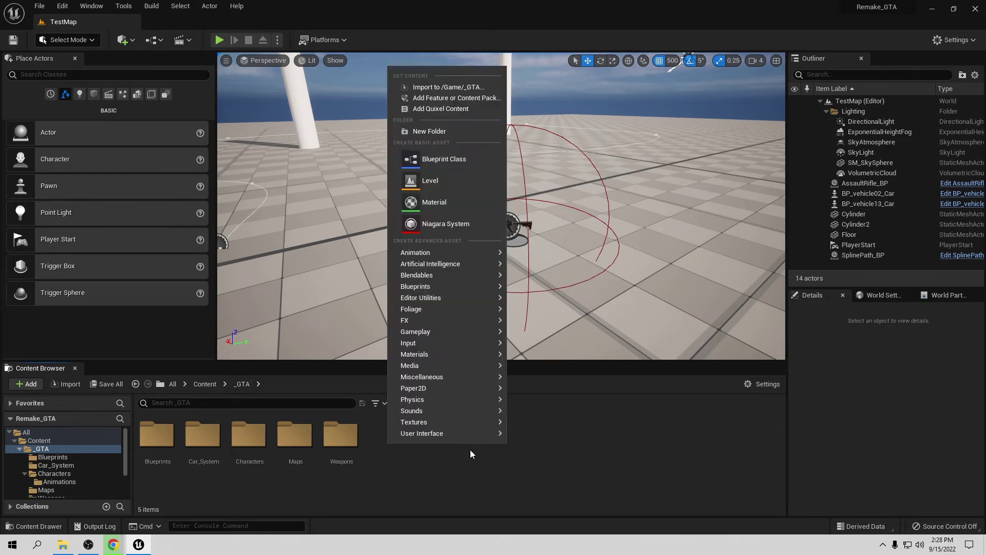
pyautogui.click(442, 132)
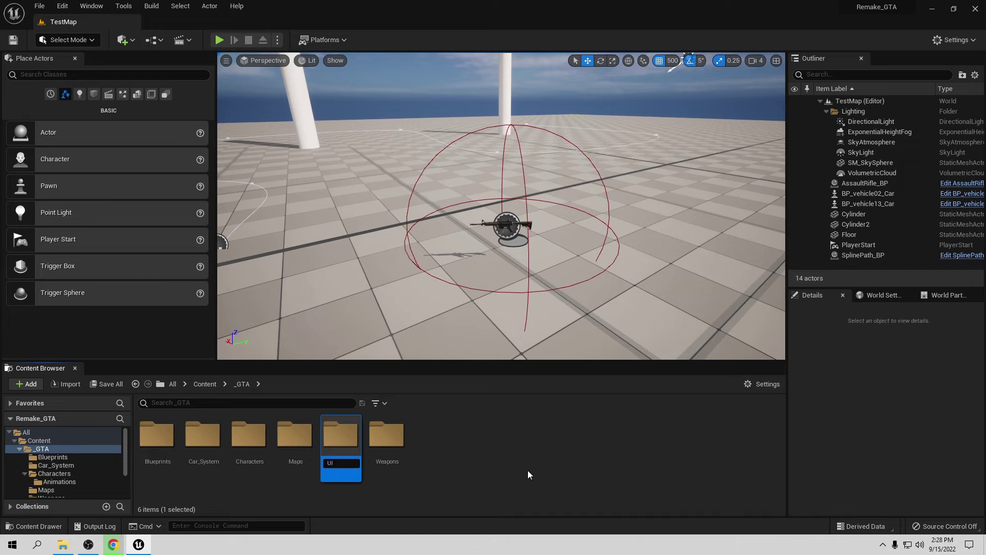
pyautogui.press('Return')
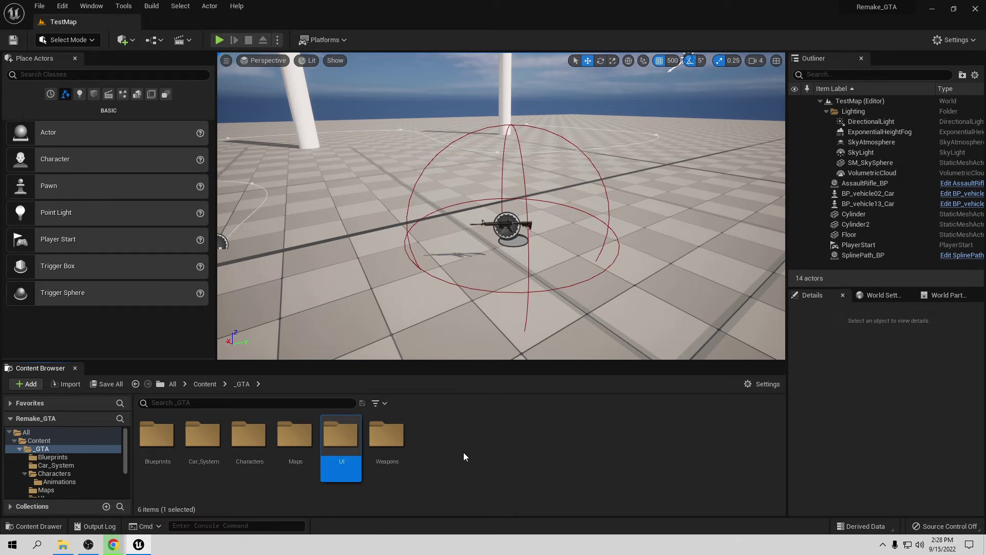
# Create a Widget Blueprint named HUD_W in the UI folder and open it docked beside TestMap
pyautogui.doubleClick(340, 435)
pyautogui.rightClick(272, 446)
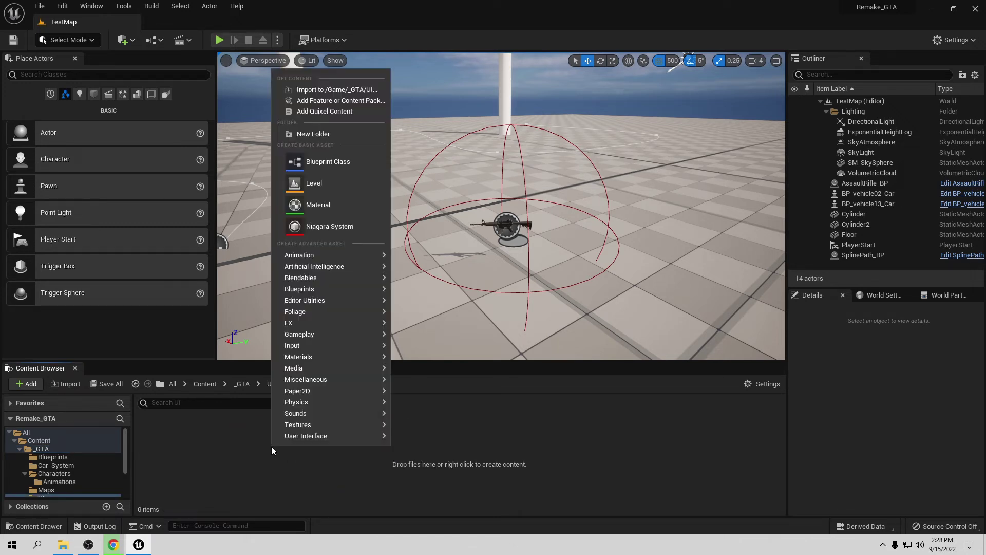
pyautogui.moveTo(320, 437)
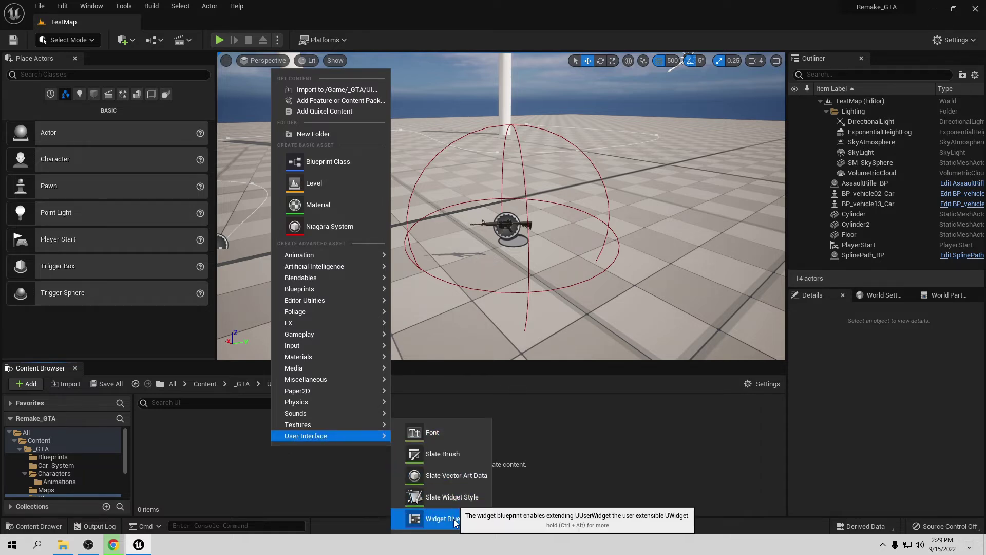
pyautogui.click(434, 519)
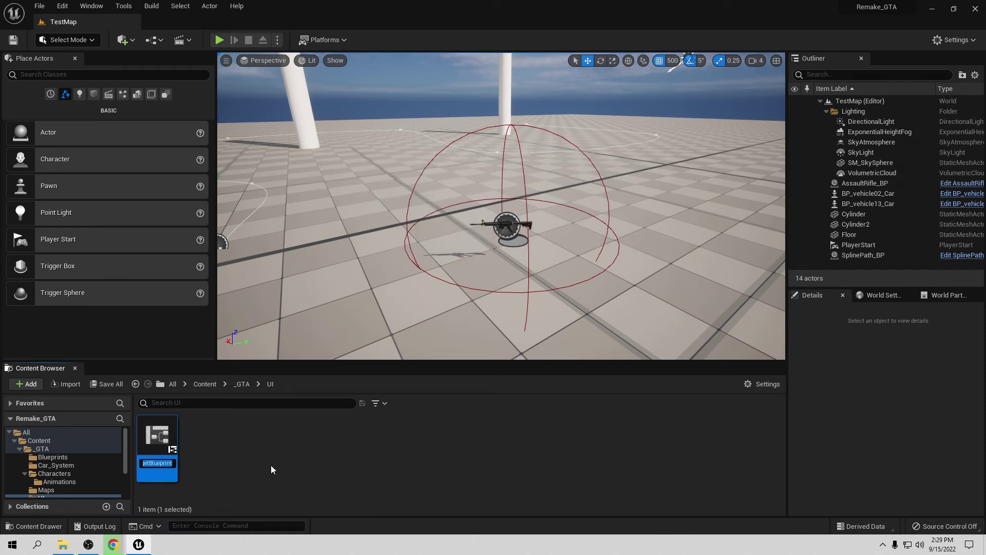
pyautogui.write('HUD_W')
pyautogui.press('Return')
pyautogui.doubleClick(171, 441)
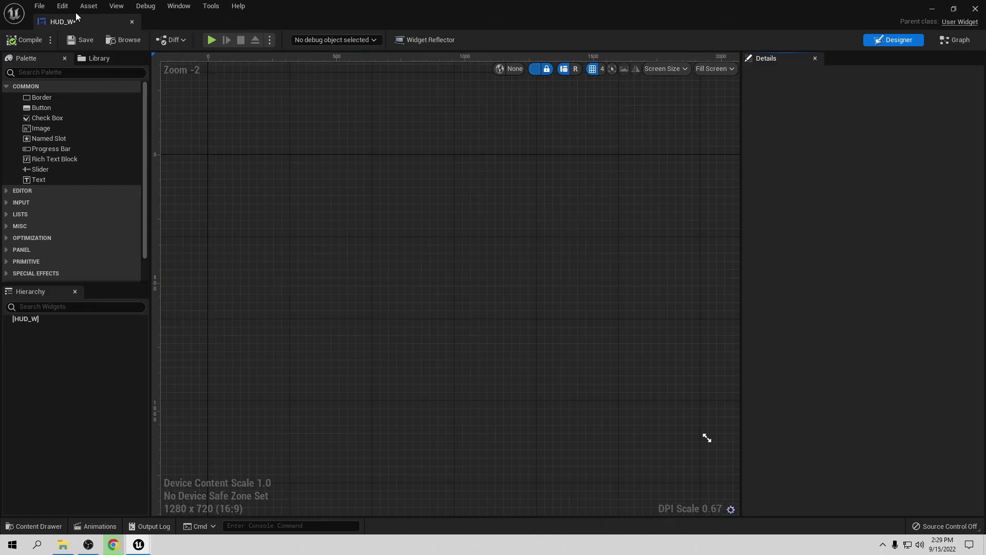
pyautogui.moveTo(79, 23); pyautogui.dragTo(188, 31)
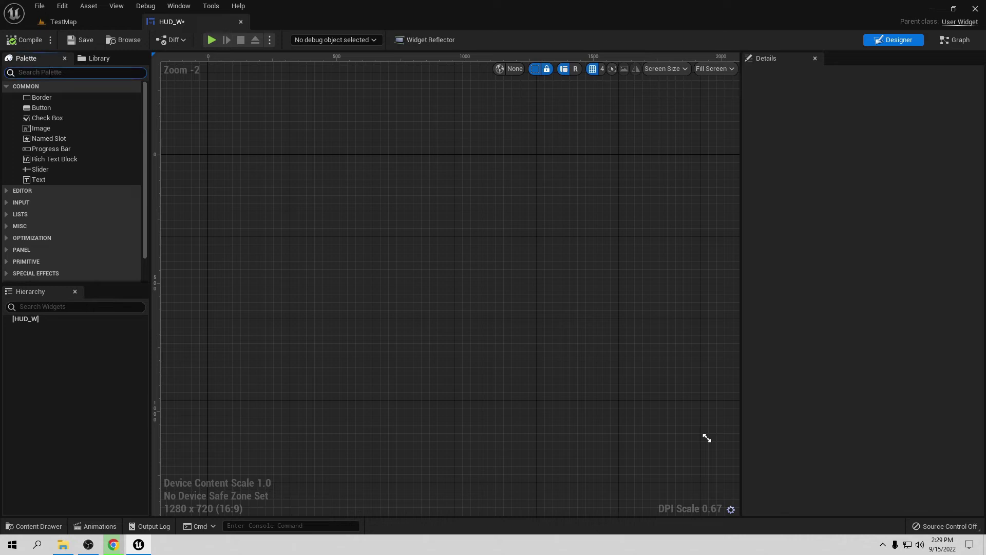
# Add a Canvas Panel to the HUD_W hierarchy and place an Image widget inside it
pyautogui.write('can')
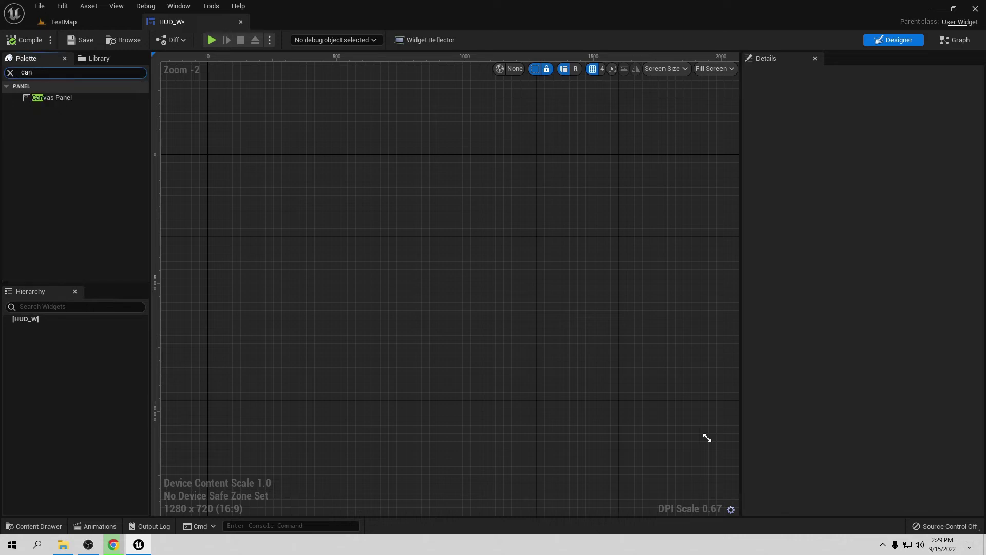
pyautogui.moveTo(63, 96); pyautogui.dragTo(37, 320)
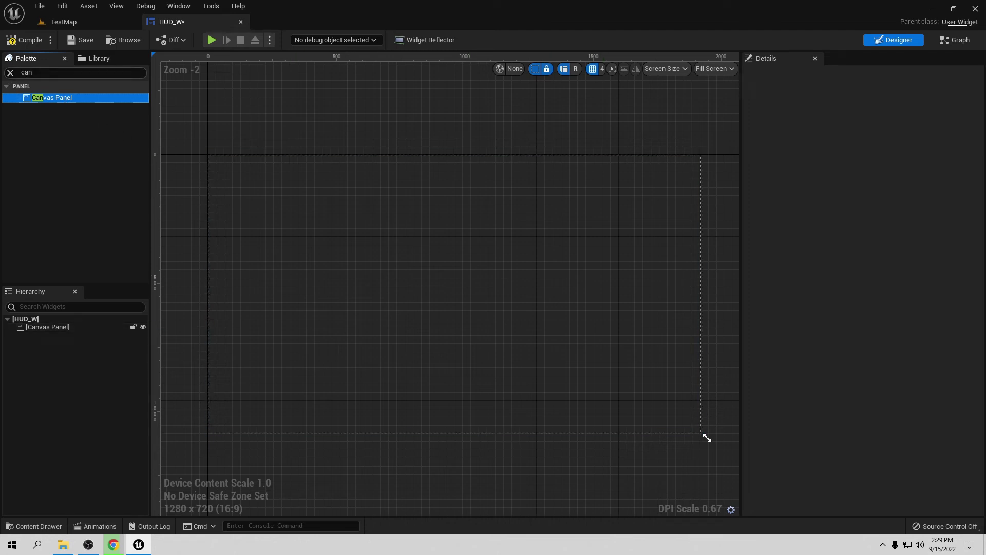
pyautogui.click(31, 73)
pyautogui.write('ima')
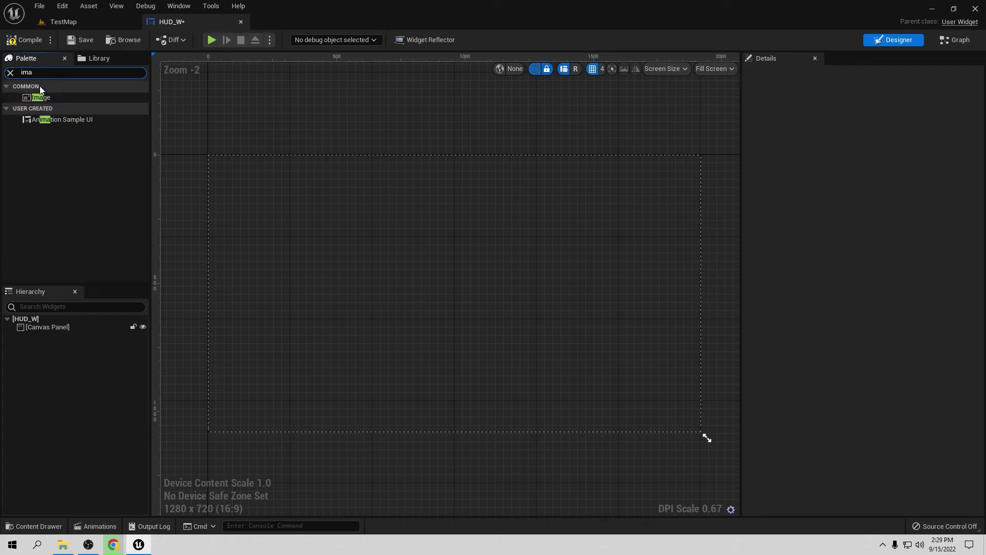
pyautogui.moveTo(41, 97); pyautogui.dragTo(49, 325)
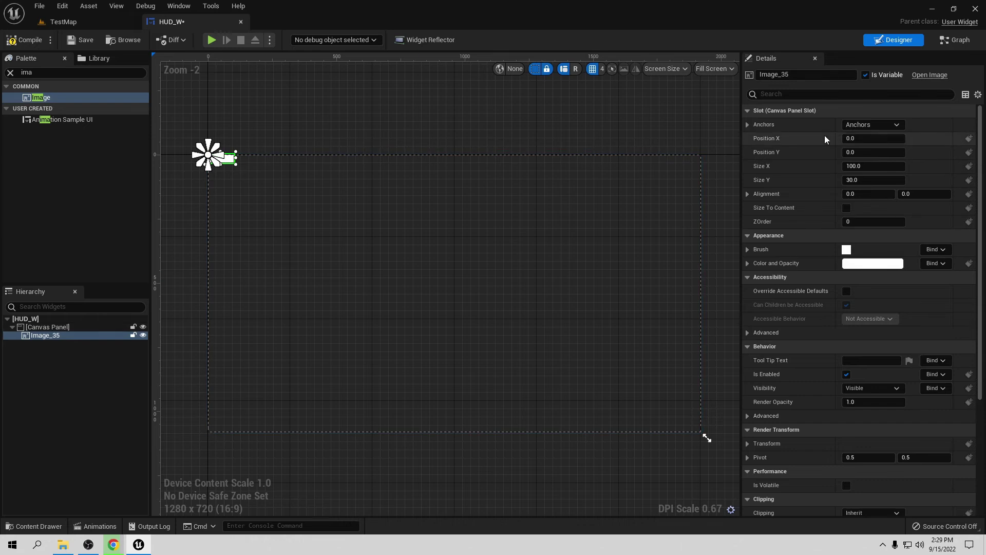
# Anchor the image to the centre of the canvas and reset its X and Y position to 0
pyautogui.click(853, 125)
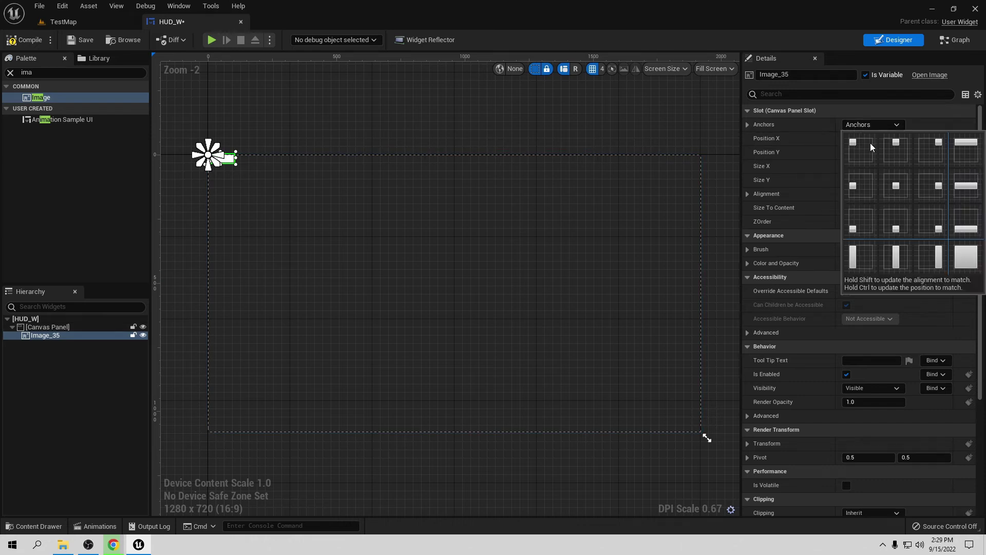
pyautogui.click(895, 186)
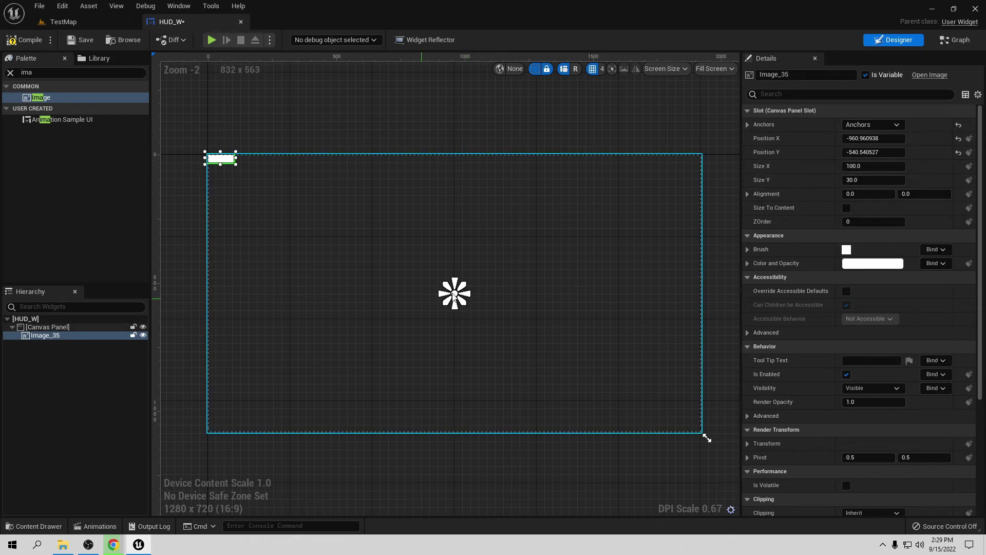
pyautogui.click(959, 138)
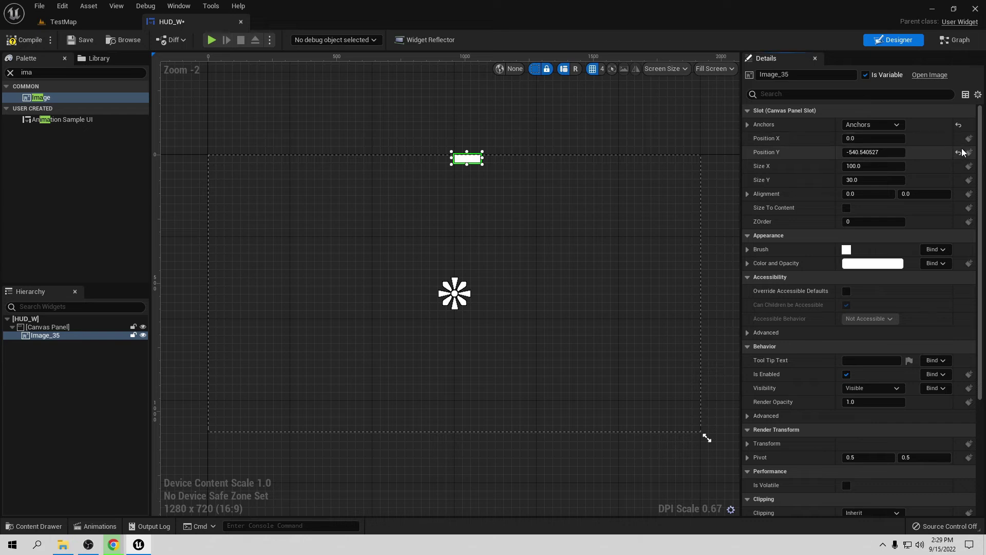
pyautogui.click(958, 152)
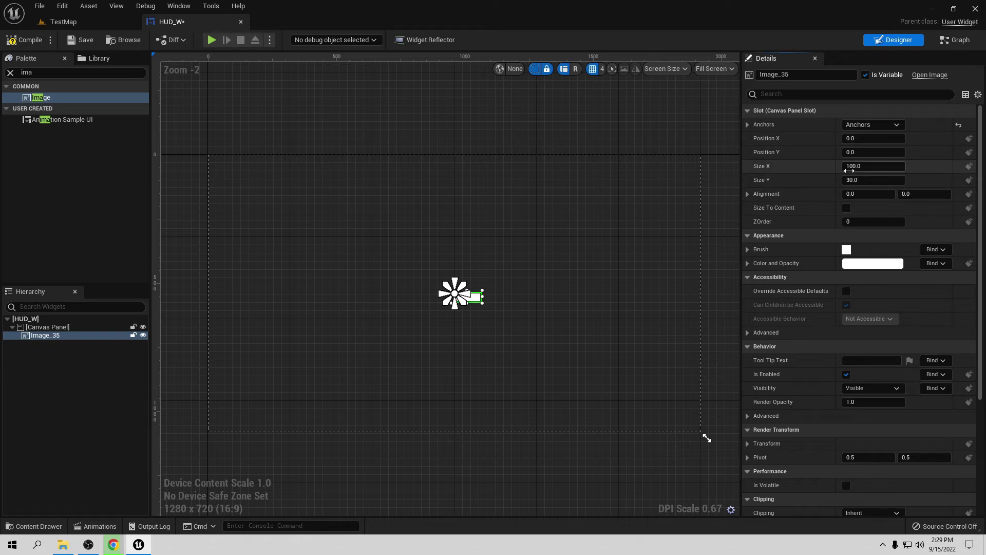
# Set the image's size to 50 by 50
pyautogui.click(859, 166)
pyautogui.write('50')
pyautogui.press('Tab')
pyautogui.write('50')
pyautogui.press('Tab')
pyautogui.scroll(3, 477, 294)
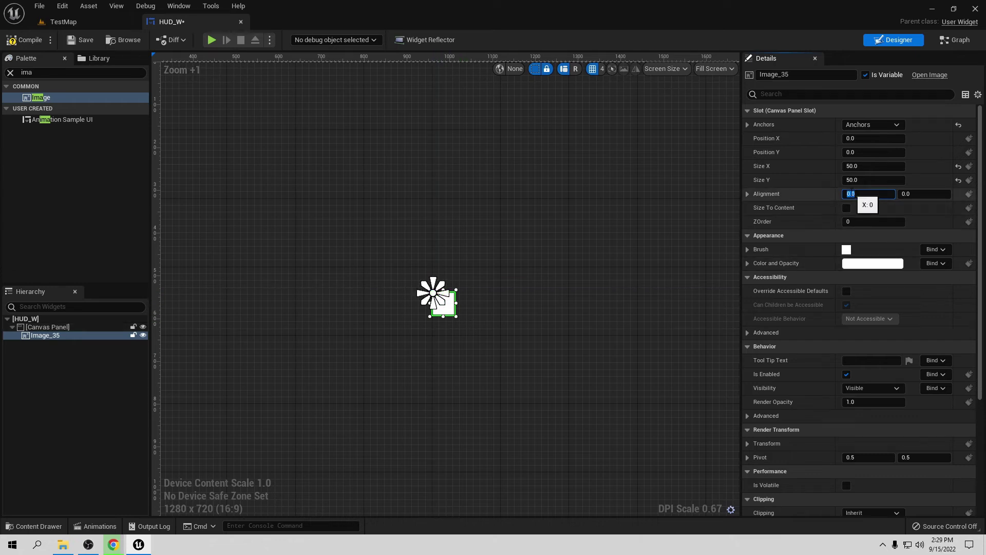
# Set the image's alignment to 0.5 on both axes and save the HUD_W widget
pyautogui.write('0.5')
pyautogui.press('Tab')
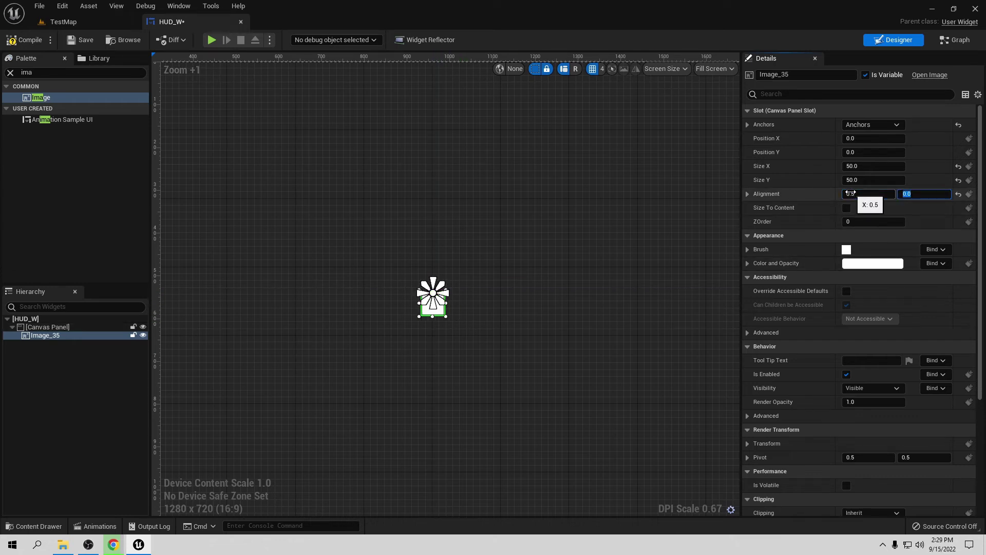
pyautogui.write('0.5')
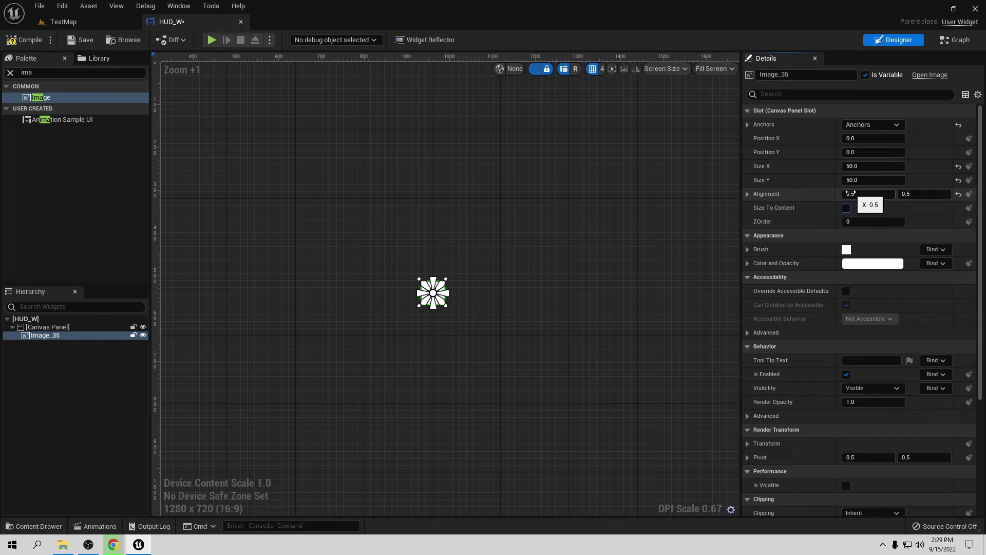
pyautogui.press('Return')
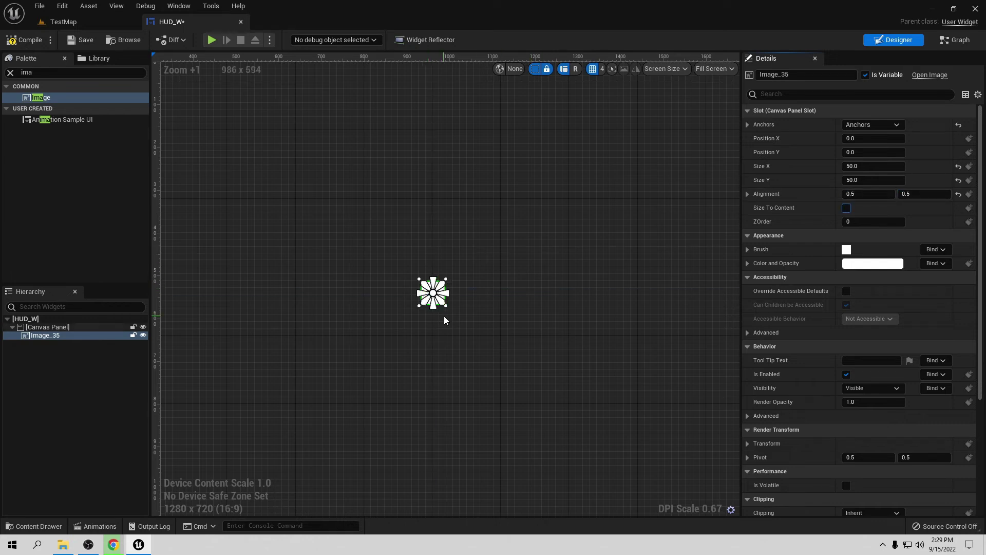
pyautogui.click(80, 40)
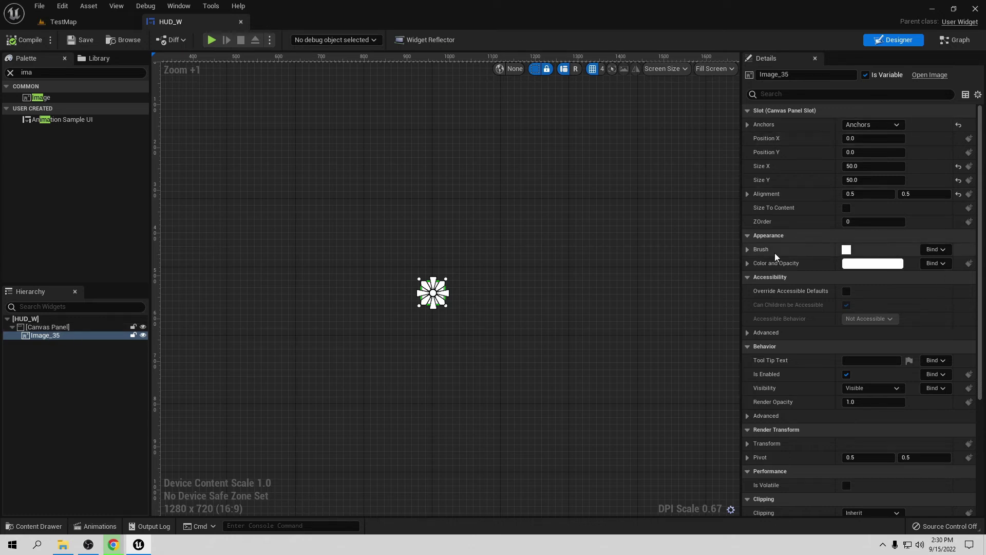
# Set the image widget's brush image to the crosshair texture and compile HUD_W
pyautogui.click(748, 250)
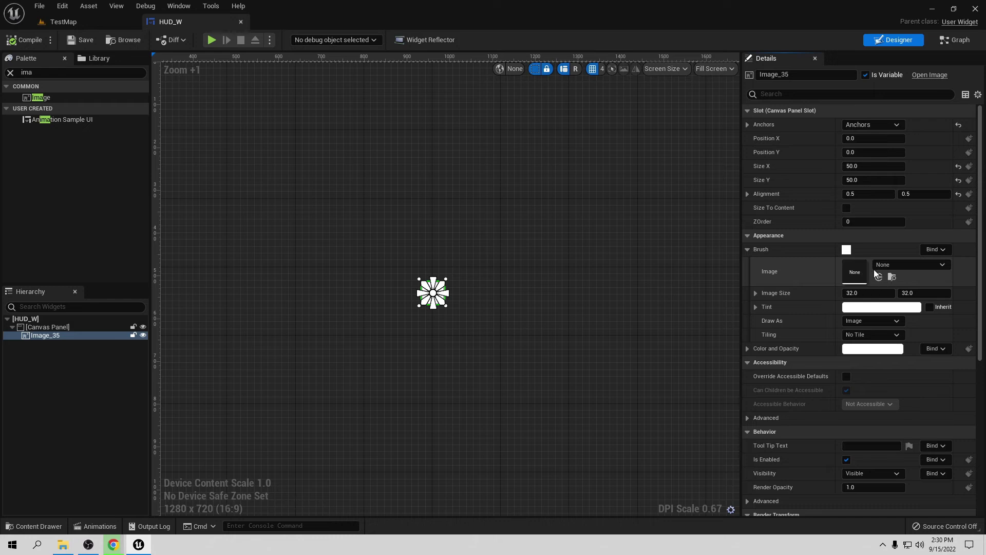
pyautogui.click(894, 264)
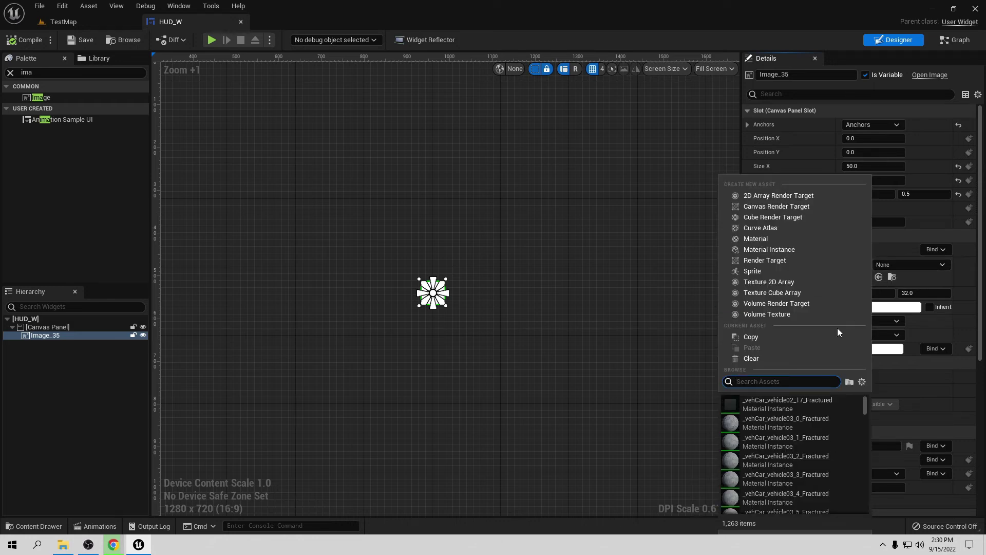
pyautogui.write('cro')
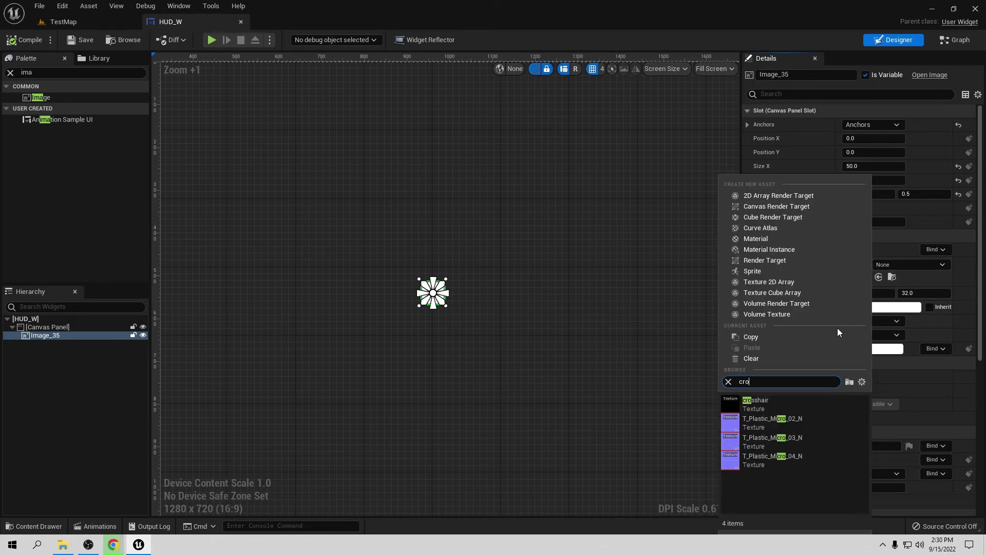
pyautogui.click(767, 402)
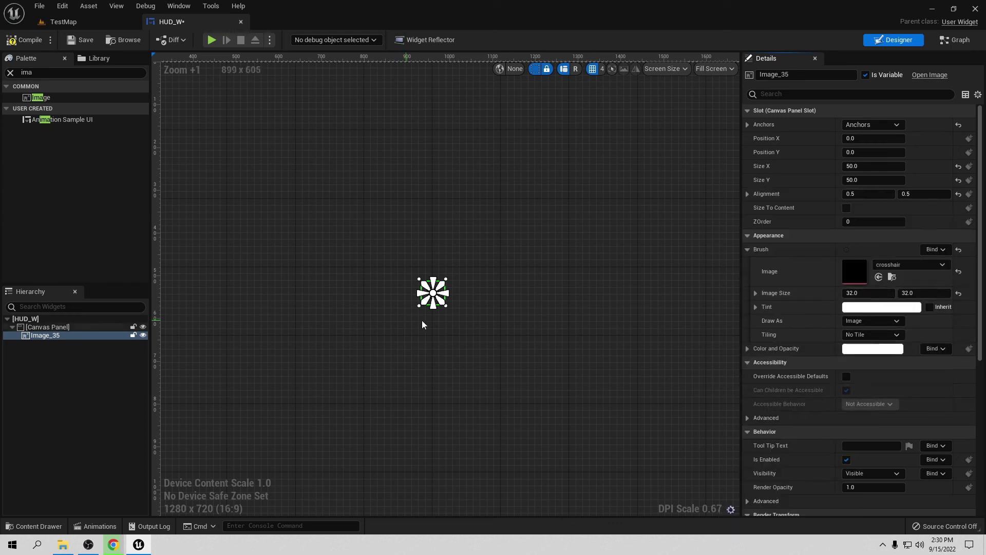
pyautogui.scroll(12, 422, 323)
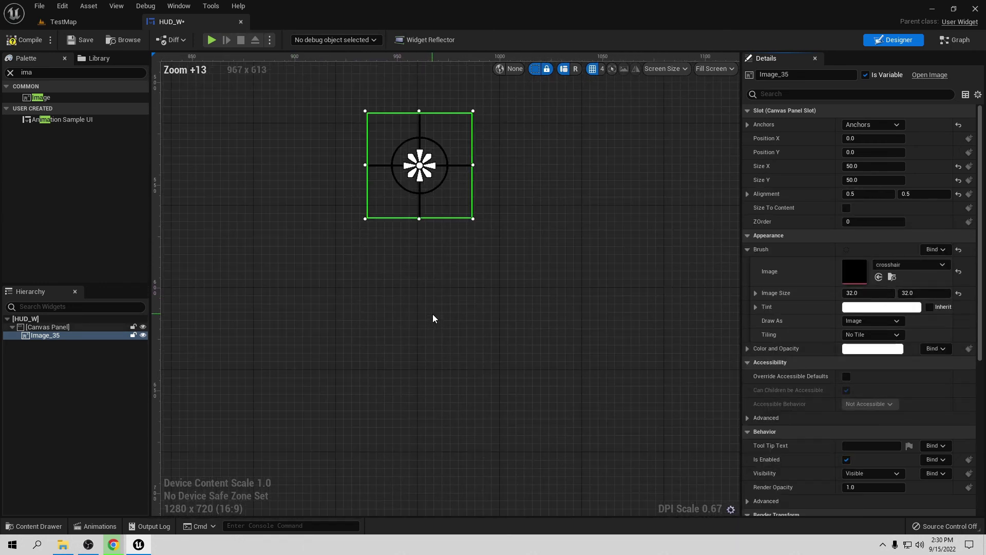
pyautogui.scroll(-12, 433, 313)
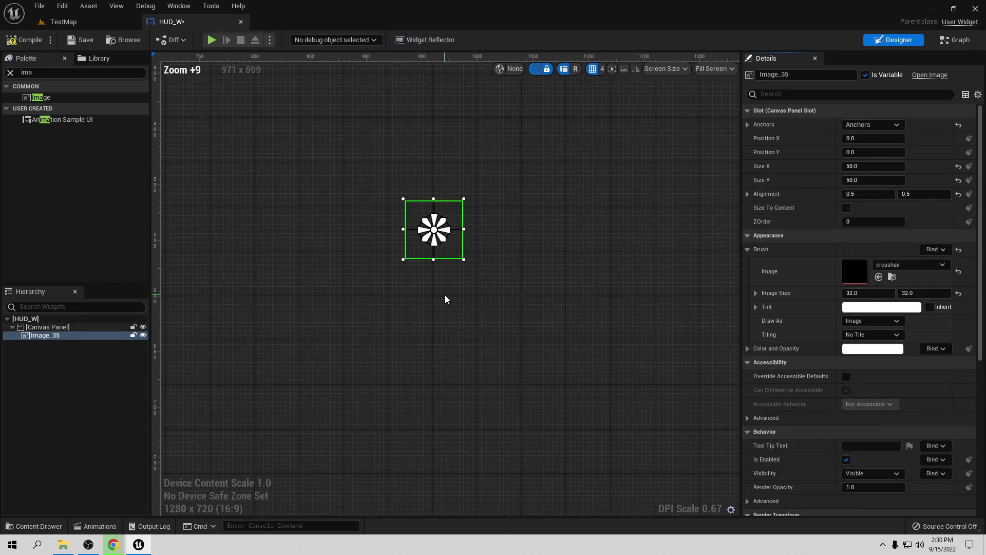
pyautogui.click(23, 41)
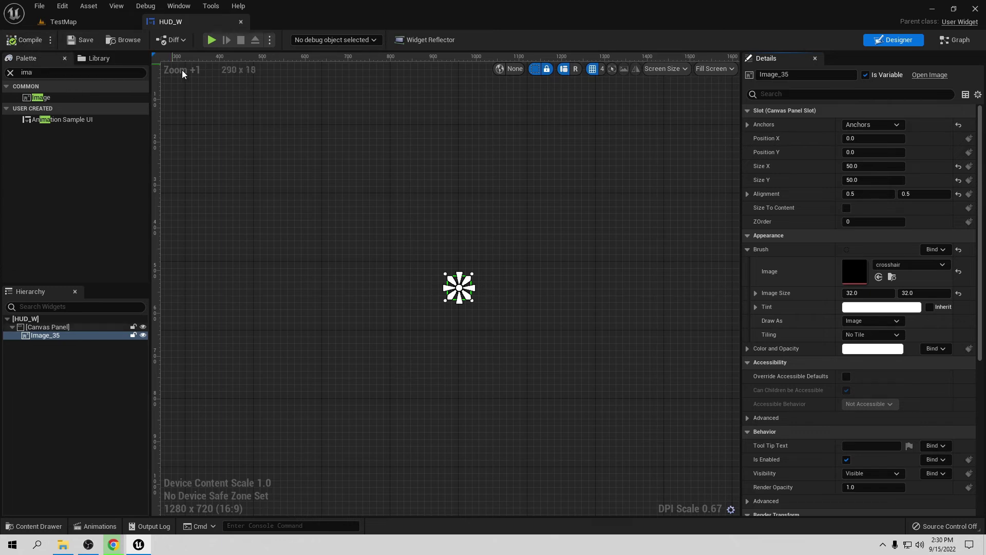
# Open the DP_Character_BP blueprint from the Characters folder of _GTA in the TestMap level editor
pyautogui.click(64, 22)
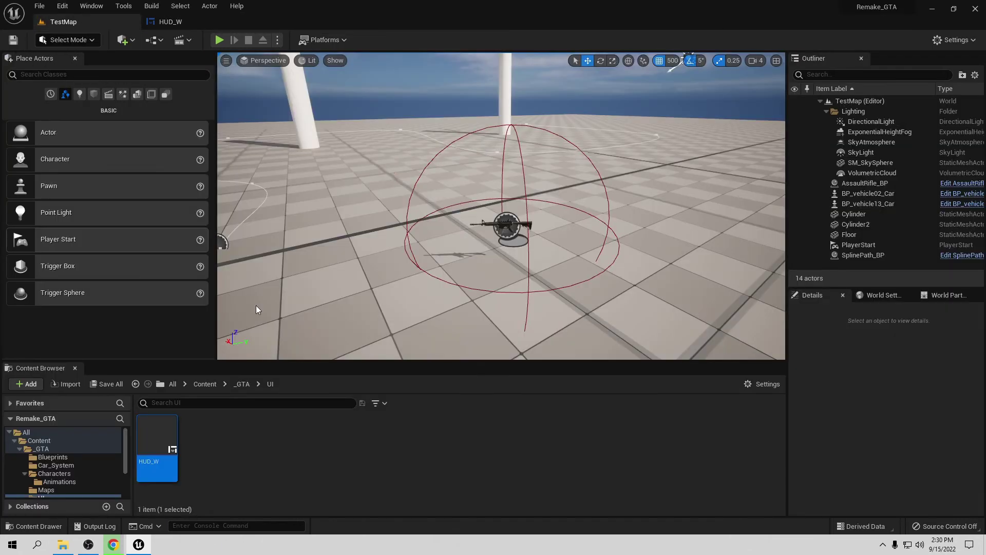
pyautogui.click(241, 387)
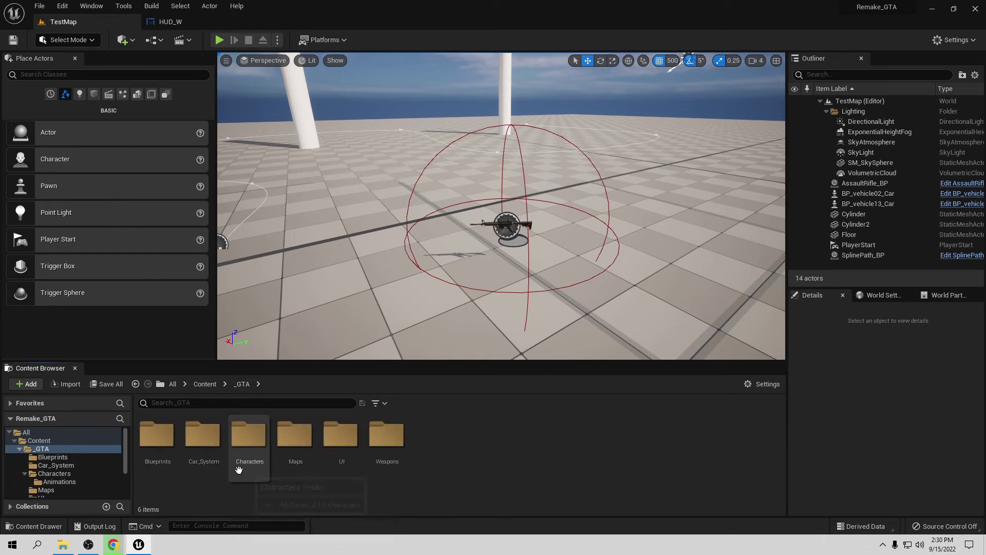
pyautogui.doubleClick(253, 451)
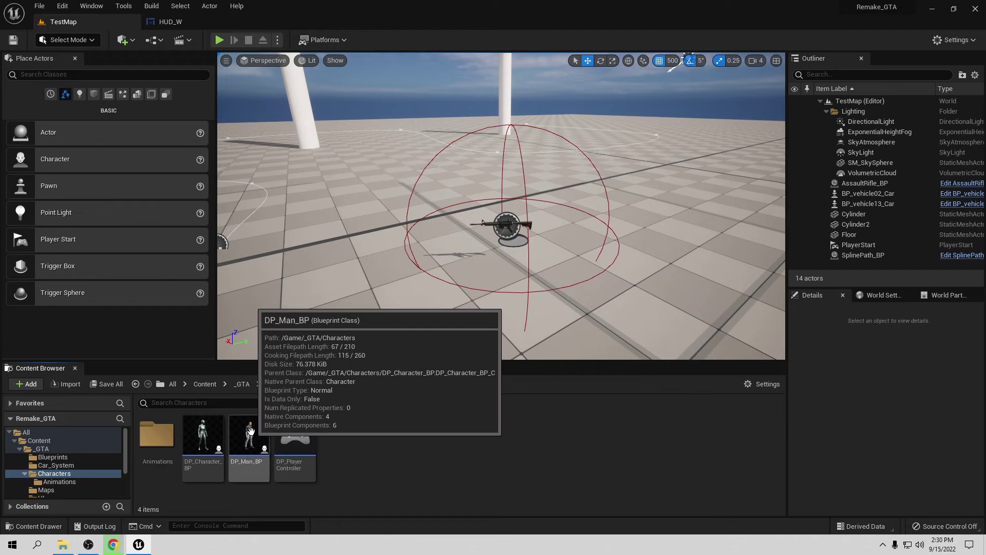
pyautogui.doubleClick(202, 445)
# Add an Event BeginPlay node above the Movements group in the Event Graph
pyautogui.scroll(-5, 347, 319)
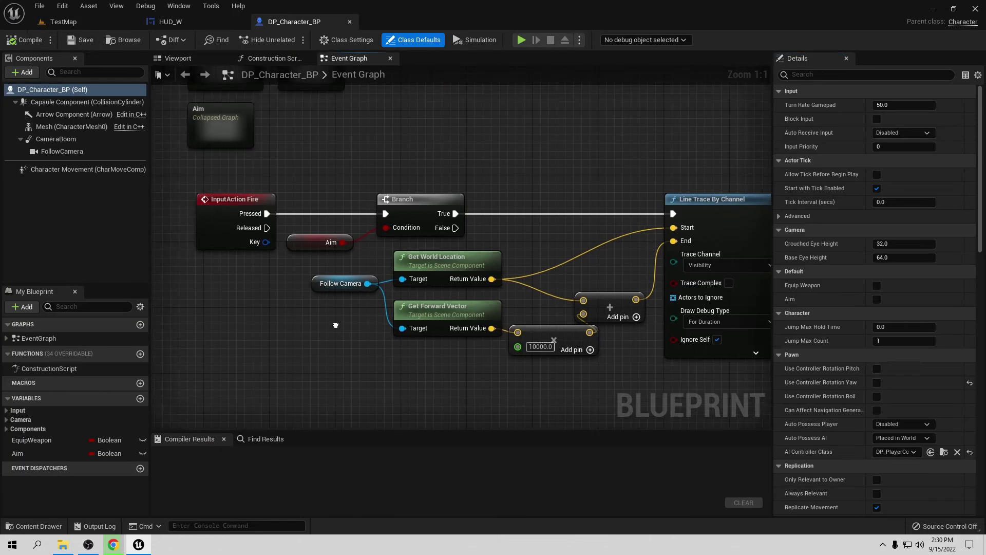
pyautogui.moveTo(386, 283); pyautogui.dragTo(392, 357, button='right')
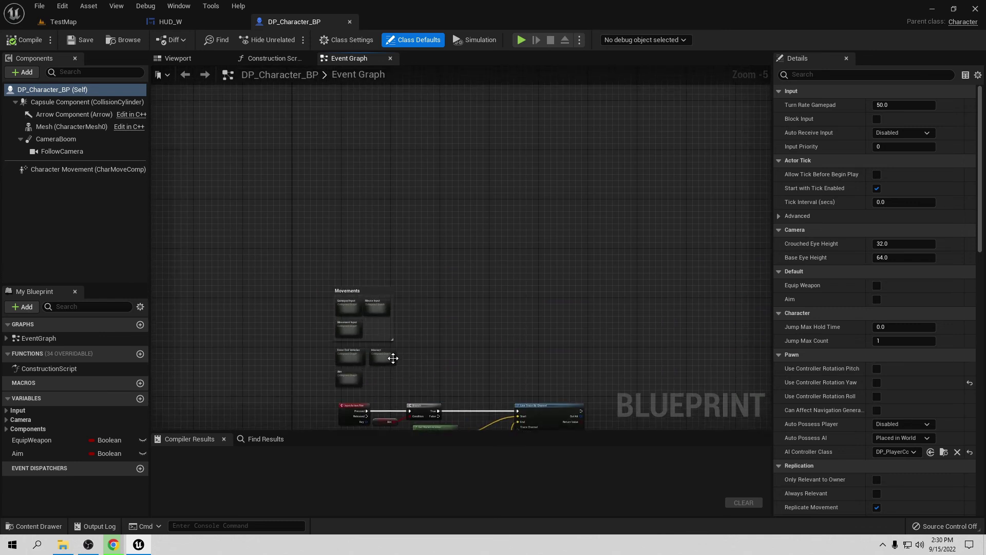
pyautogui.scroll(4, 393, 356)
pyautogui.moveTo(395, 283); pyautogui.dragTo(447, 413, button='right')
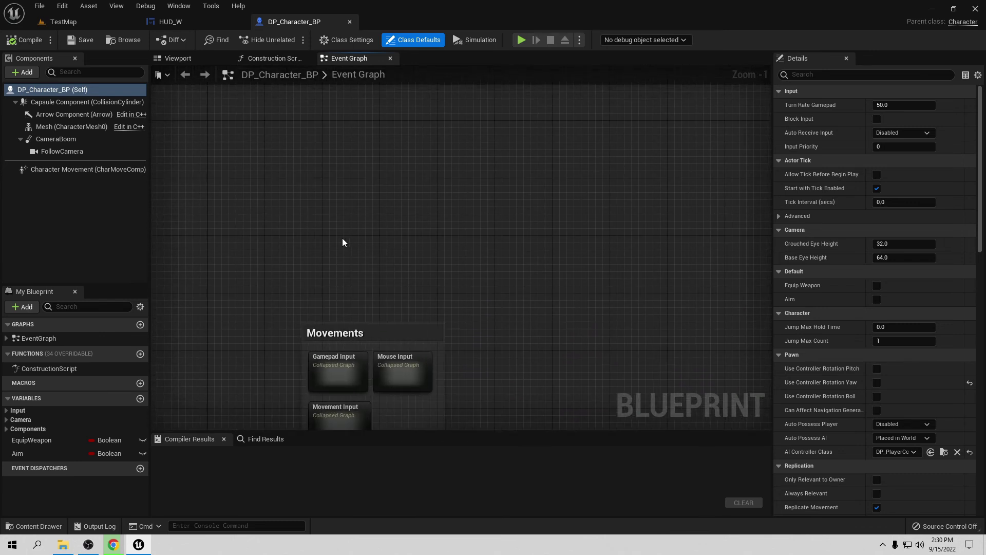
pyautogui.rightClick(346, 270)
pyautogui.write('begin')
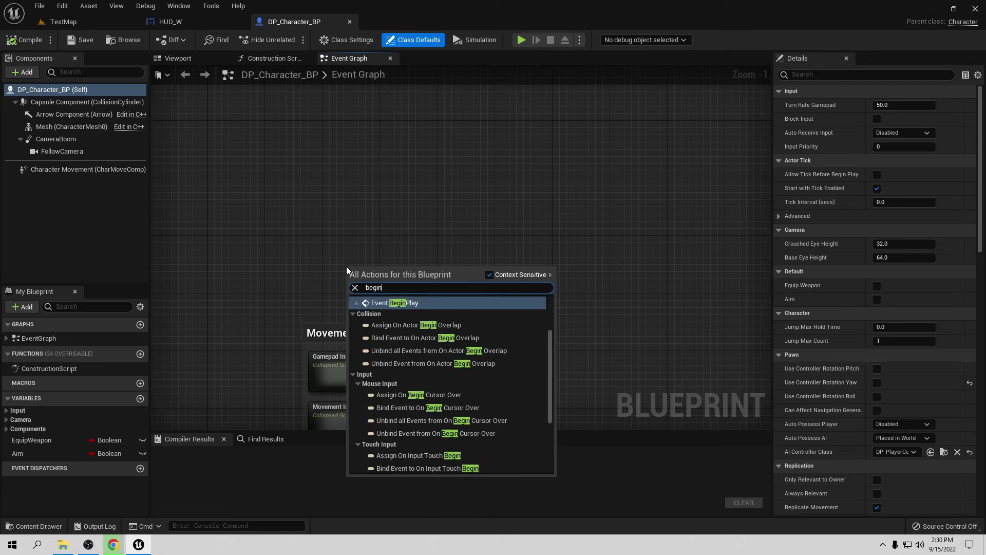
pyautogui.click(382, 303)
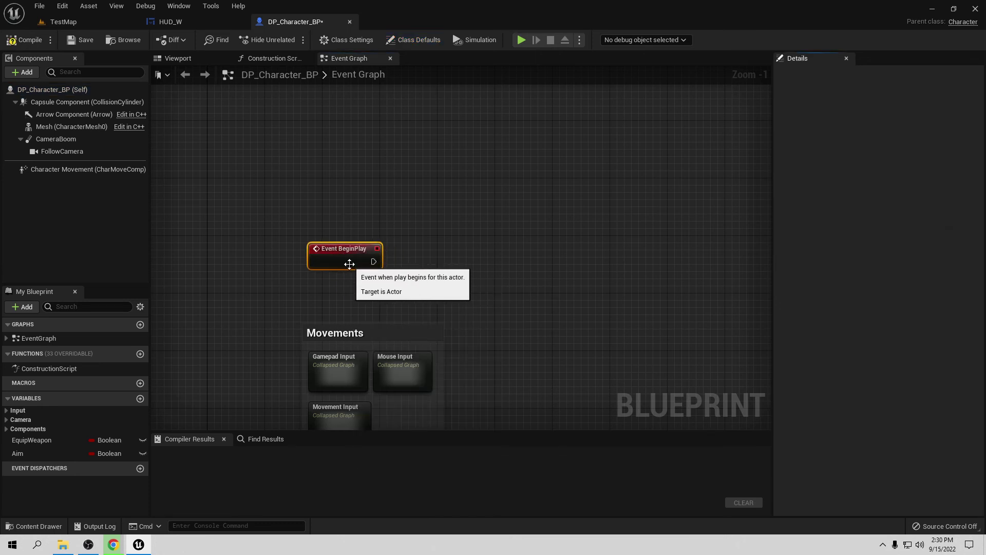
# Add a Create Widget node driven by Event BeginPlay and set its class to HUD_W
pyautogui.scroll(1, 347, 282)
pyautogui.moveTo(359, 265); pyautogui.dragTo(433, 267)
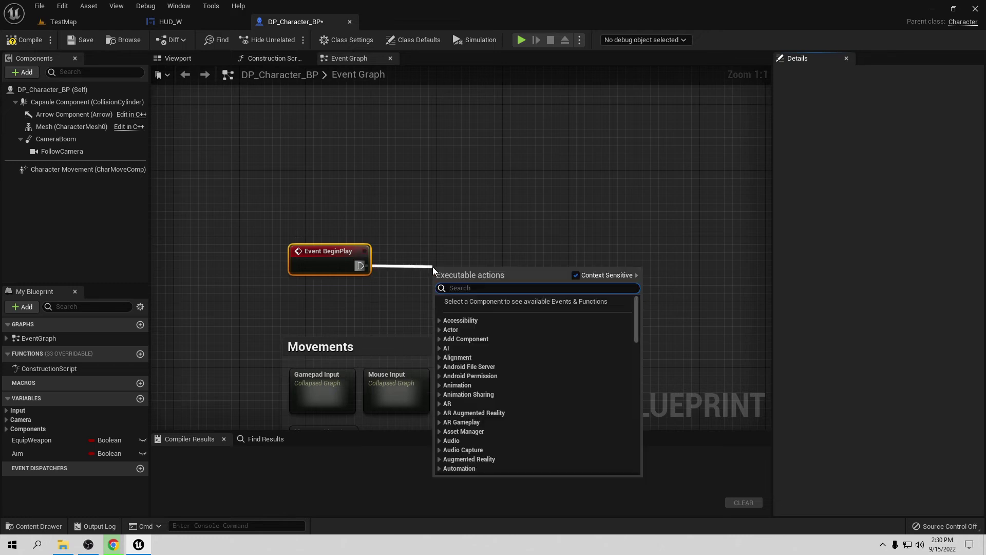
pyautogui.write('create widget')
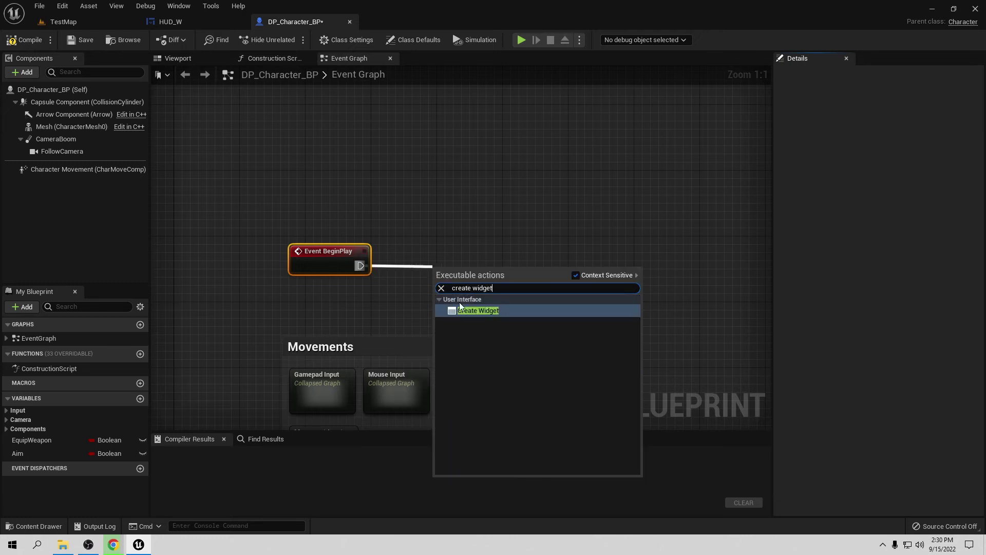
pyautogui.press('Return')
pyautogui.moveTo(461, 272); pyautogui.dragTo(445, 248)
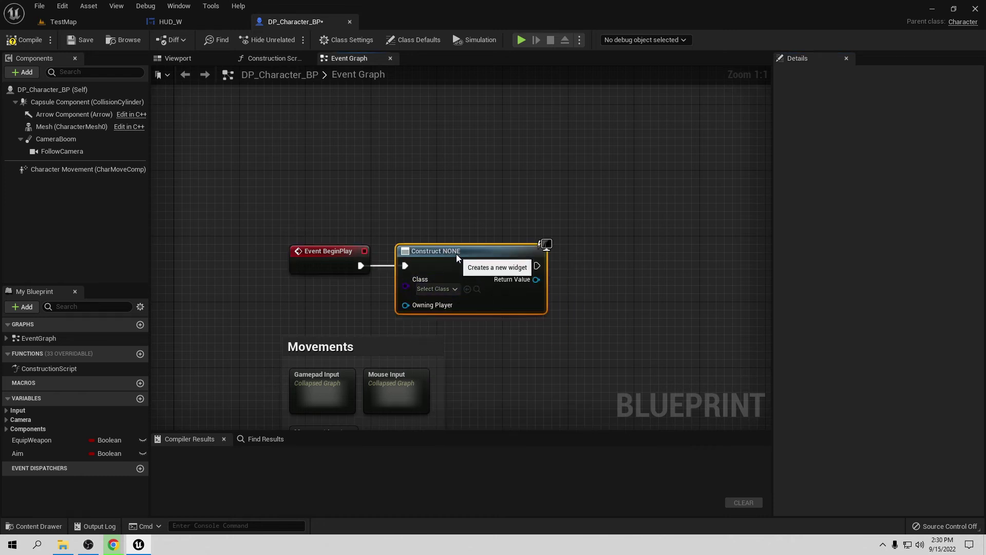
pyautogui.click(451, 289)
pyautogui.click(450, 338)
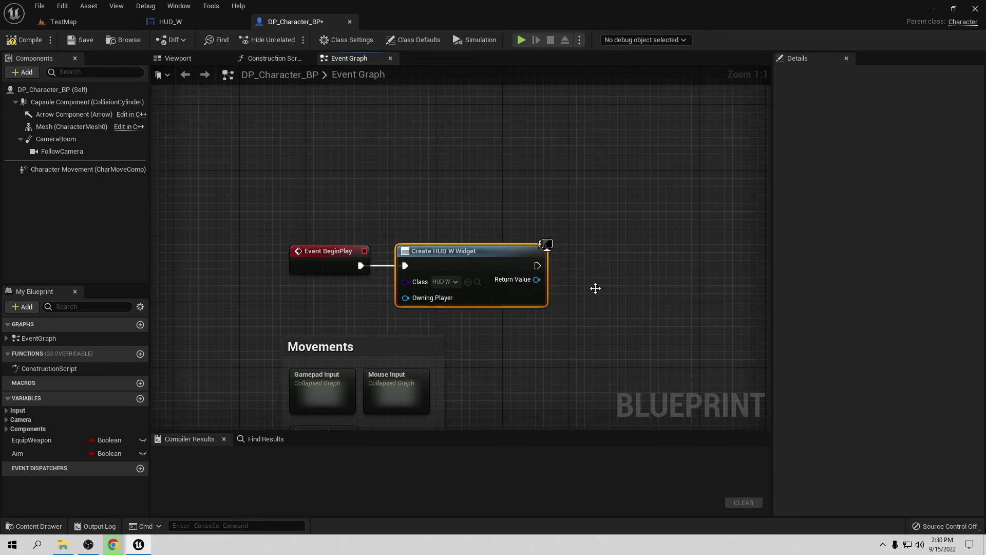
# Promote the Create Widget node's return value to a variable named HUD and align its Set node beside it
pyautogui.moveTo(554, 335); pyautogui.dragTo(425, 346, button='right')
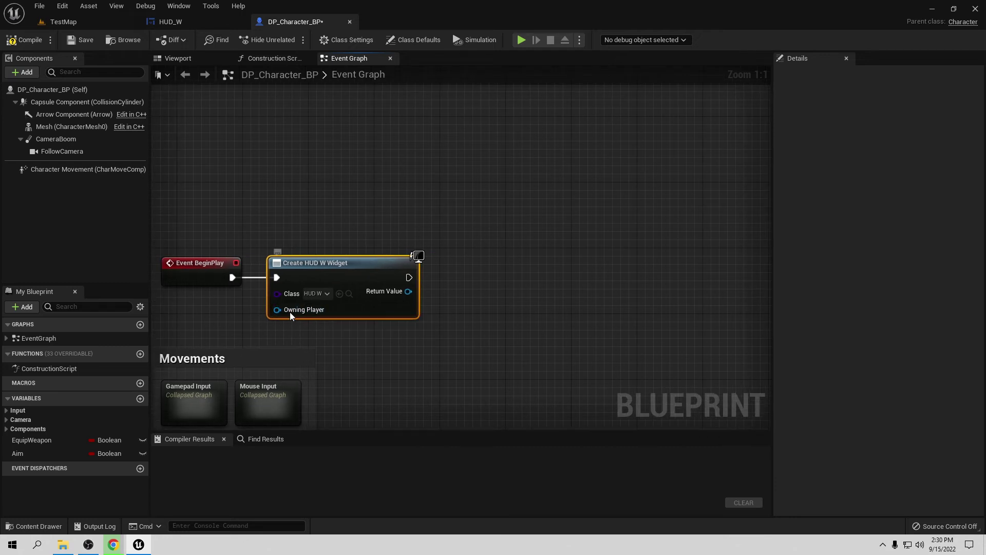
pyautogui.moveTo(409, 292); pyautogui.dragTo(475, 291)
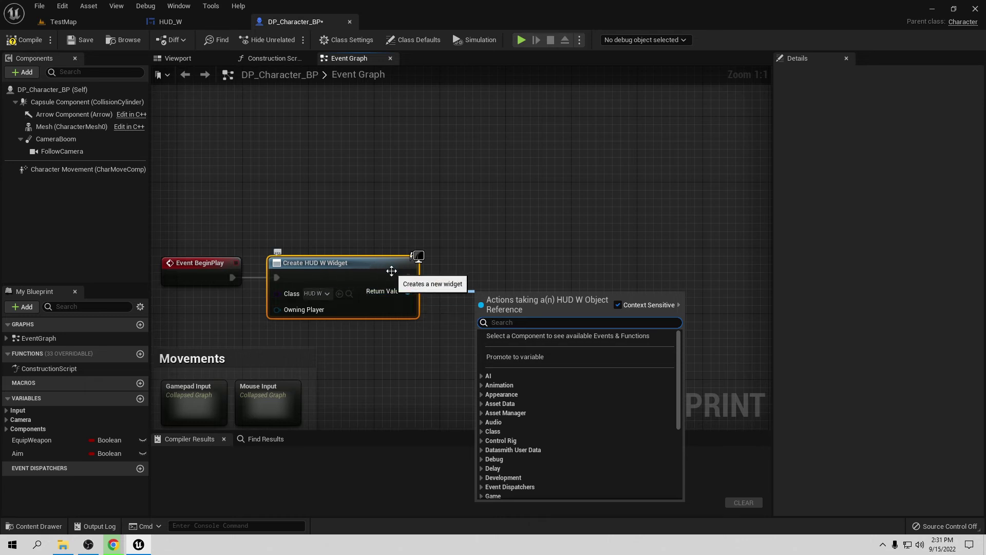
pyautogui.click(515, 357)
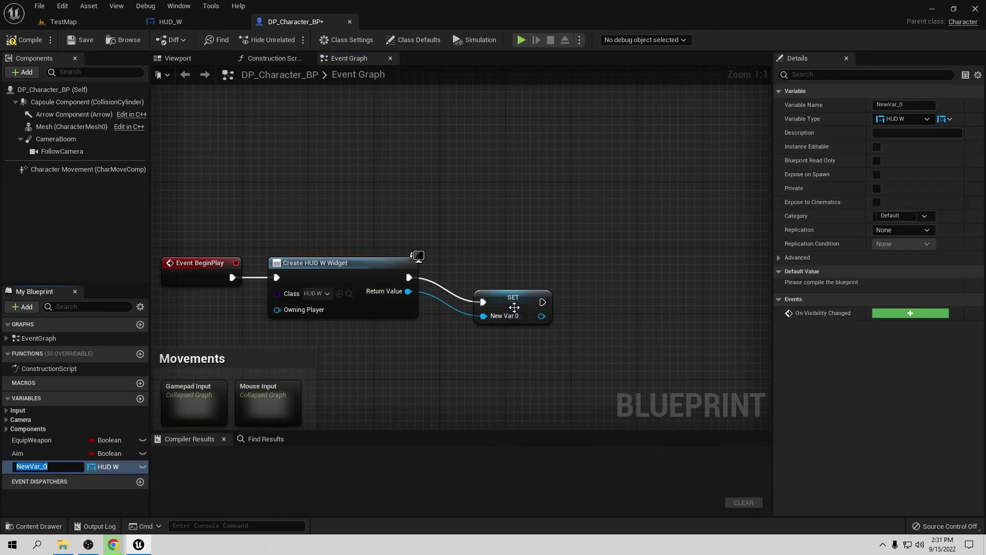
pyautogui.moveTo(514, 308); pyautogui.dragTo(482, 282)
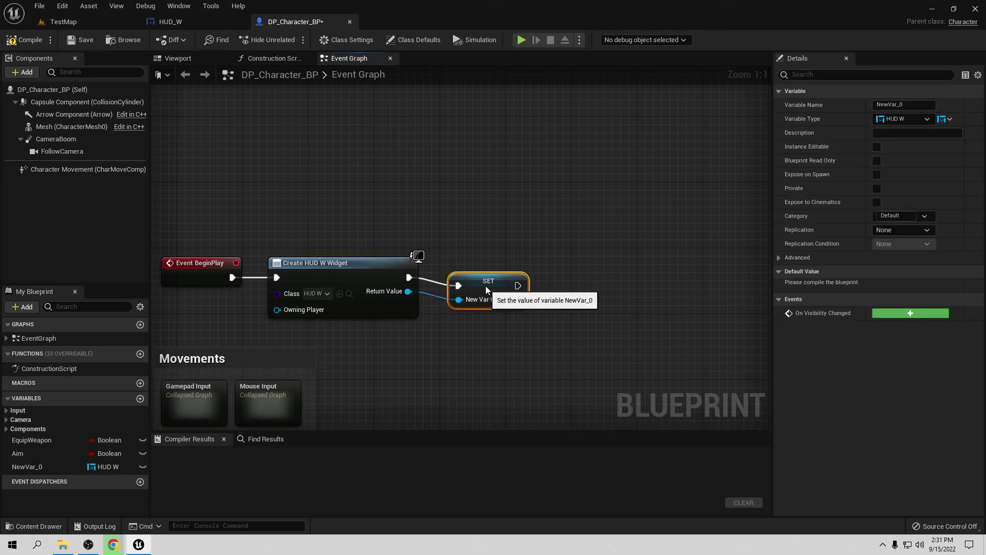
pyautogui.click(44, 466)
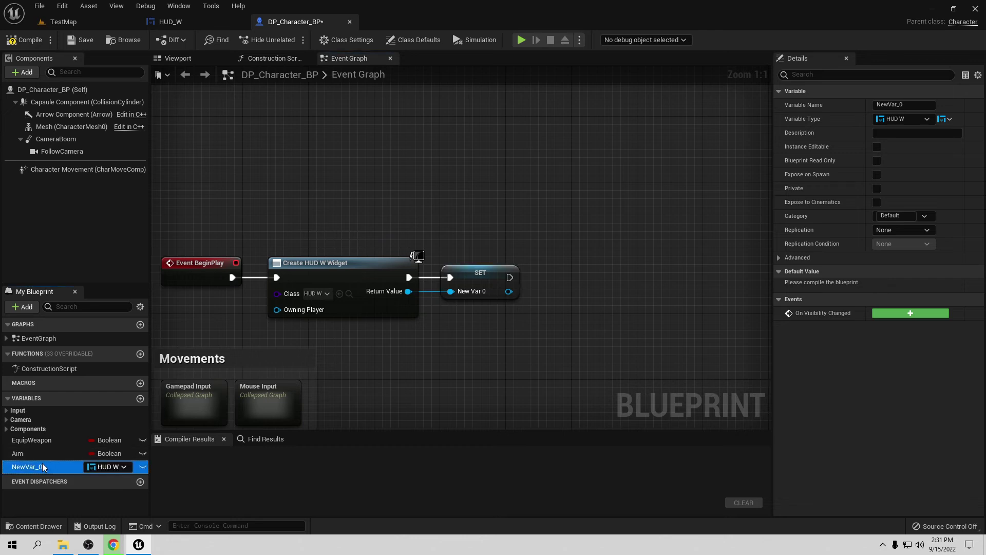
pyautogui.click(43, 467)
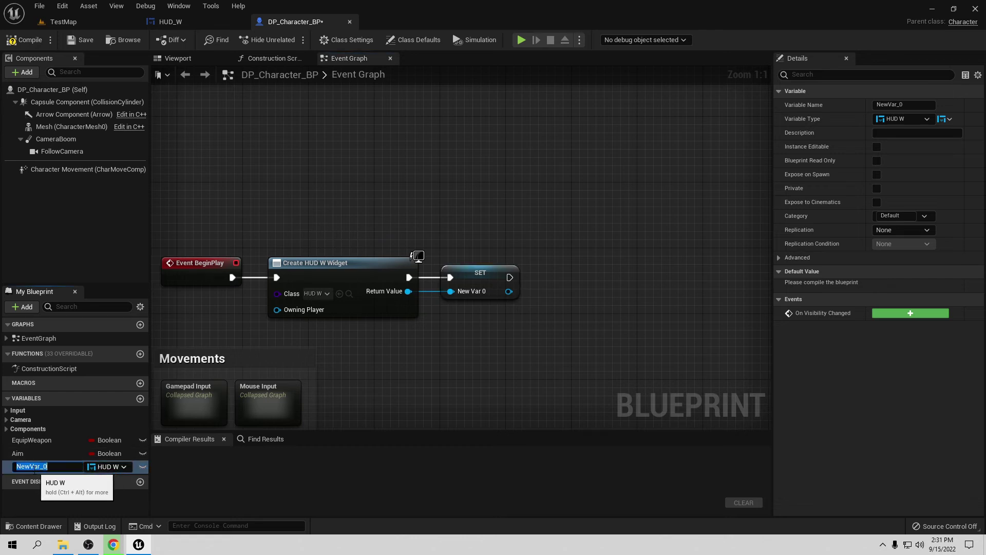
pyautogui.write('HUD')
pyautogui.press('Return')
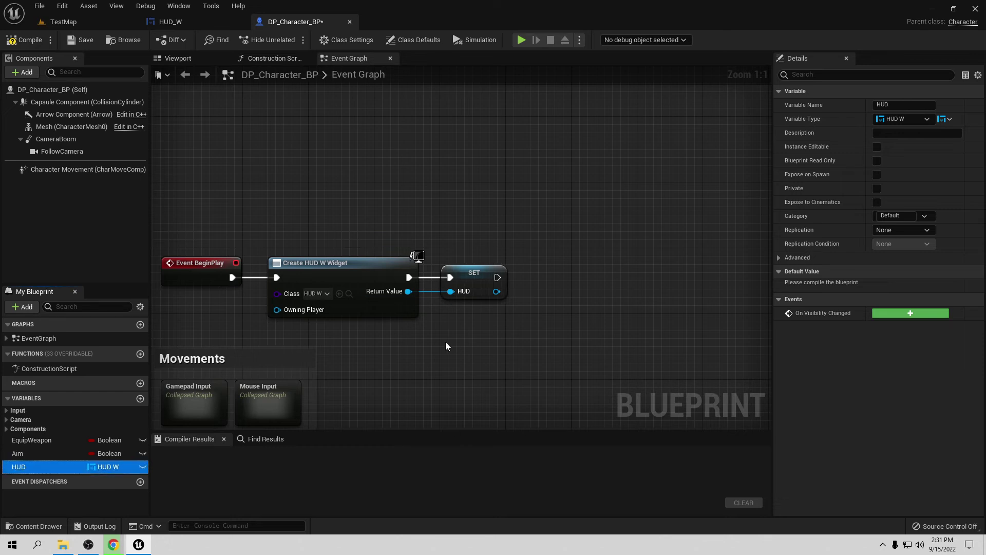
# Add an Add to Viewport node from the Set HUD node's output and align it in the chain
pyautogui.moveTo(446, 346); pyautogui.dragTo(510, 319, button='right')
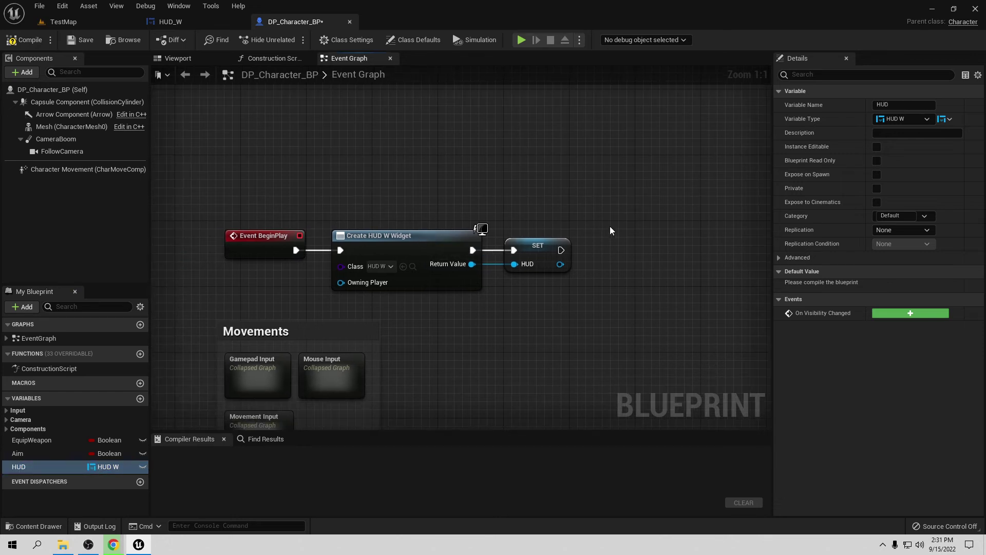
pyautogui.moveTo(550, 309); pyautogui.dragTo(403, 338, button='right')
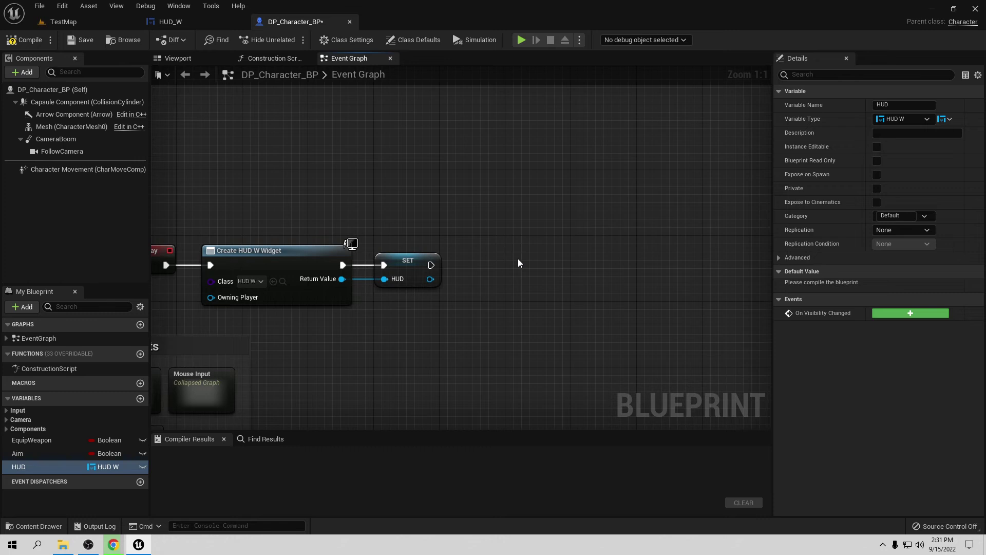
pyautogui.moveTo(518, 263); pyautogui.dragTo(481, 285, button='right')
pyautogui.moveTo(394, 300); pyautogui.dragTo(460, 301)
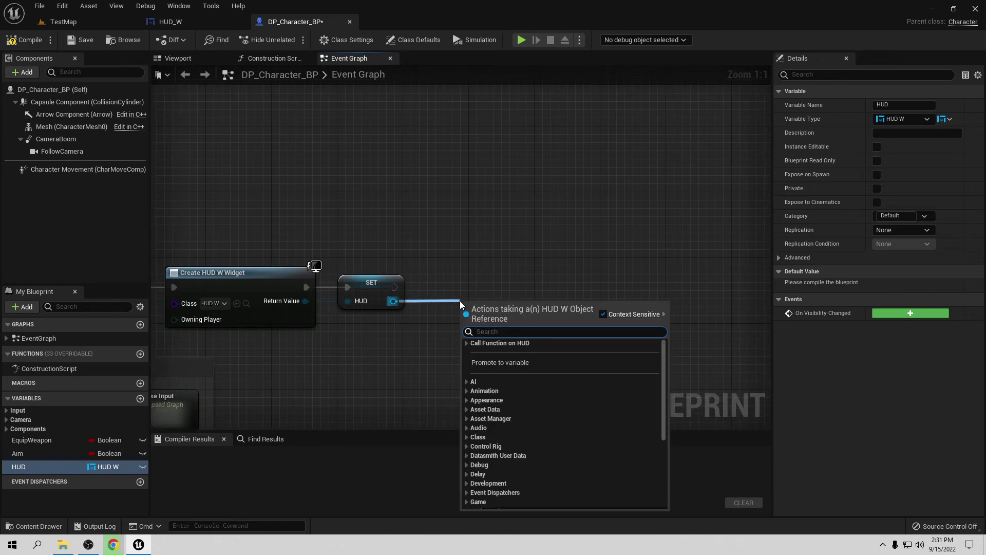
pyautogui.write('add t')
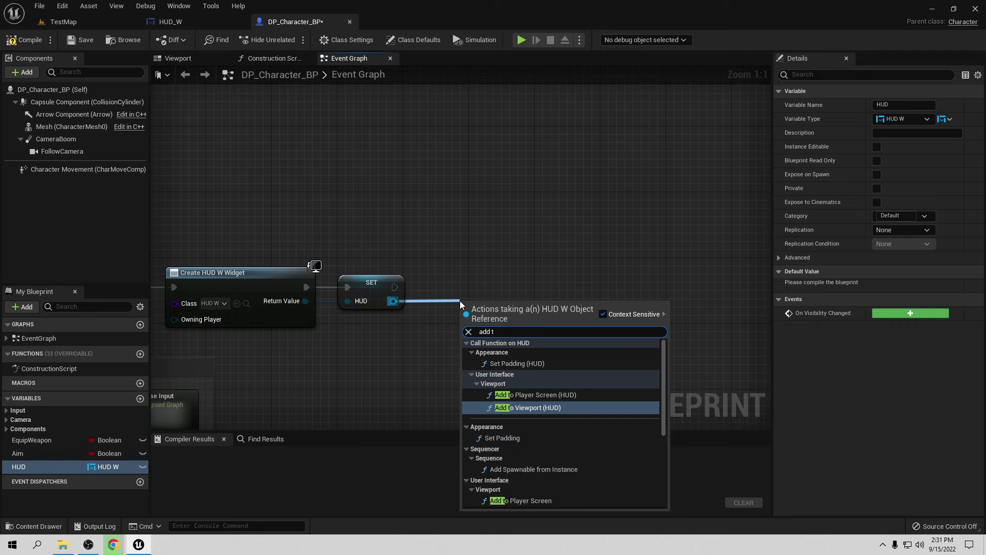
pyautogui.write('o')
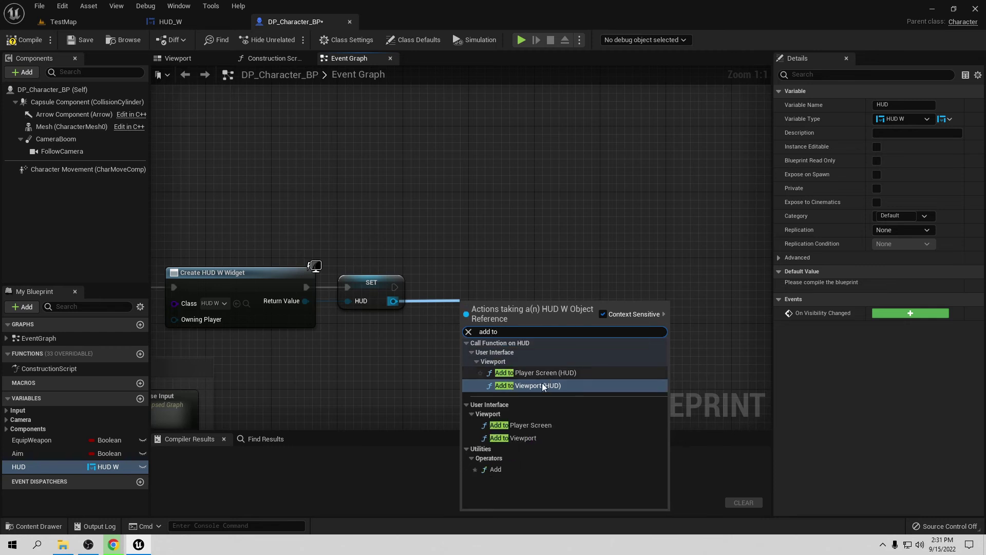
pyautogui.click(566, 438)
pyautogui.moveTo(510, 318); pyautogui.dragTo(471, 276)
pyautogui.moveTo(470, 276); pyautogui.dragTo(403, 262, button='right')
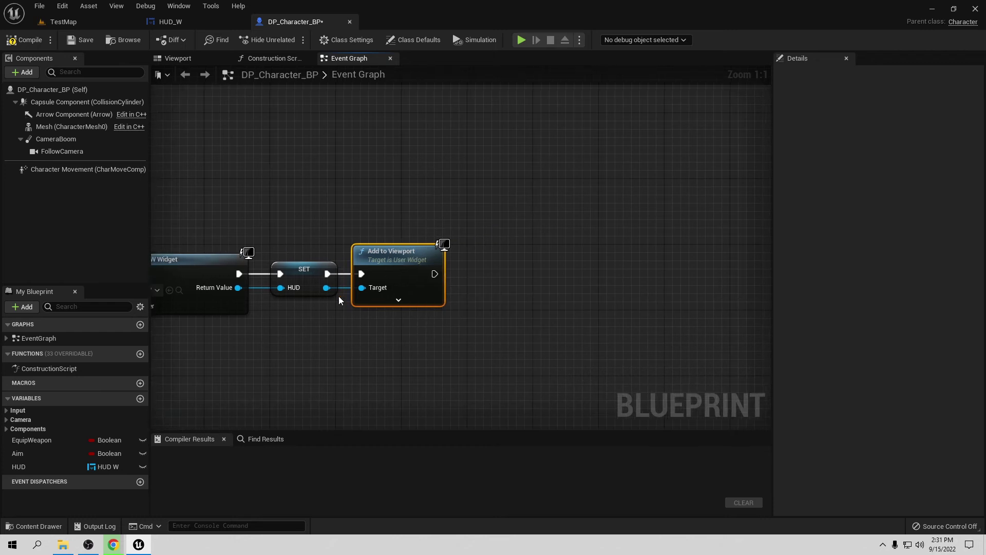
# Add a Set Visibility node targeting the HUD variable and place it after Add to Viewport
pyautogui.moveTo(327, 287); pyautogui.dragTo(491, 293)
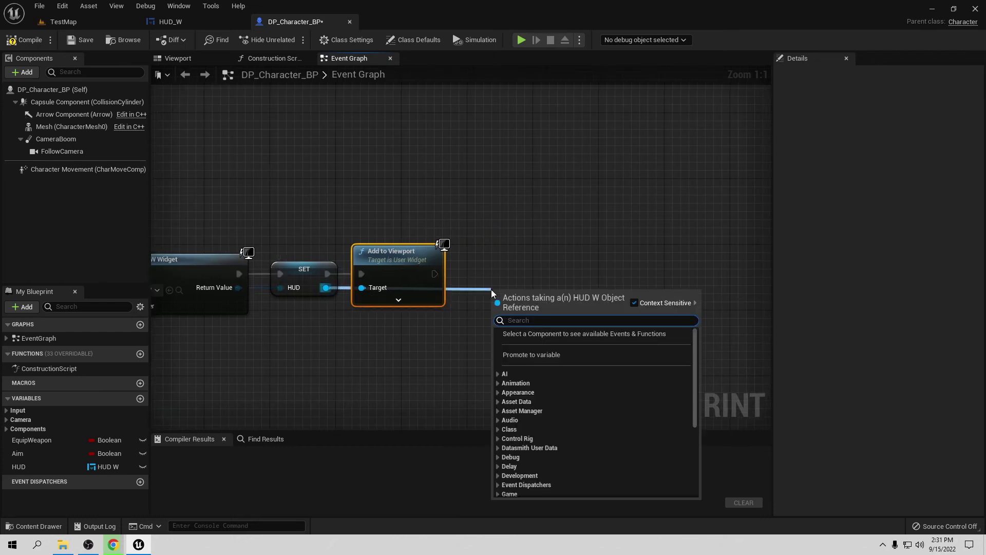
pyautogui.write('set vis')
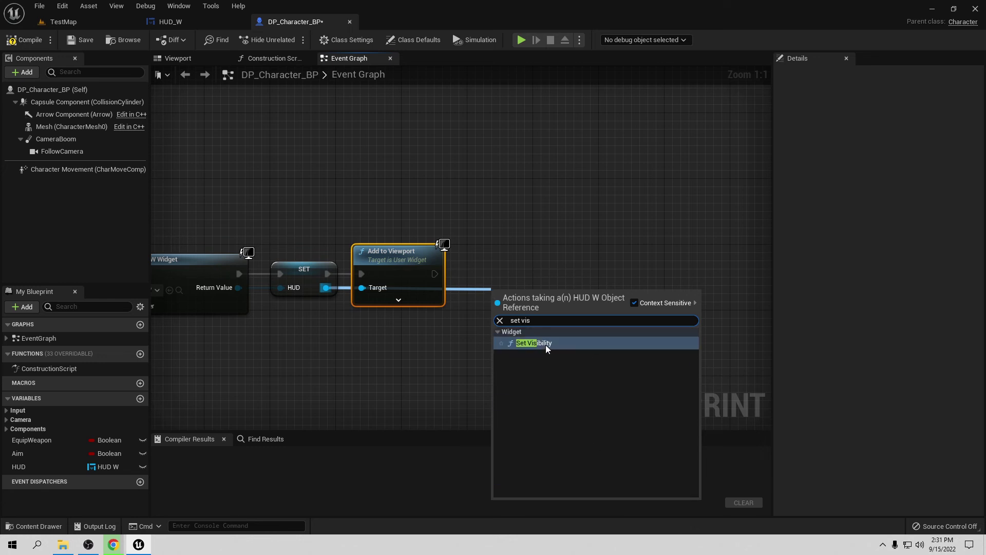
pyautogui.click(545, 343)
pyautogui.moveTo(539, 315); pyautogui.dragTo(516, 269)
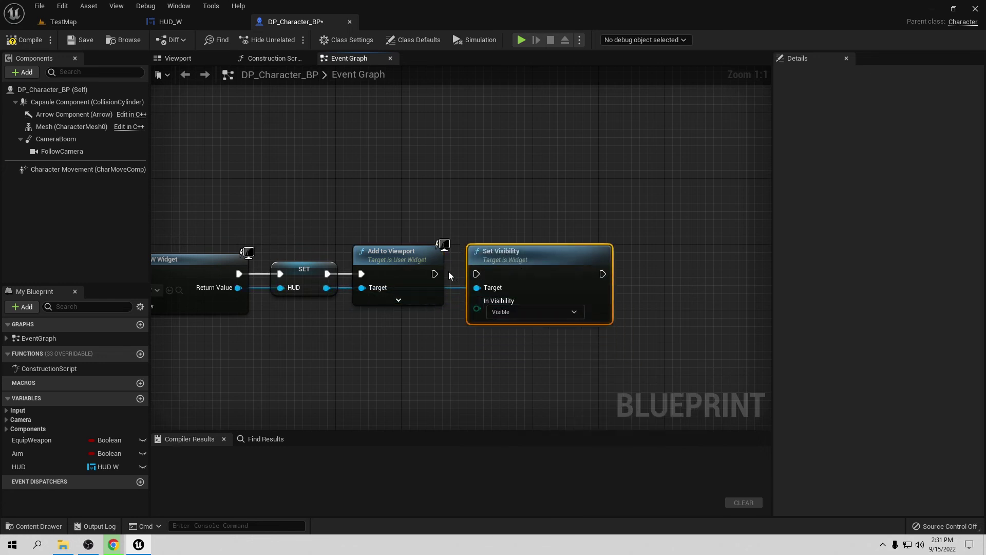
# Connect Add to Viewport's execution output to the Set Visibility node and set its In Visibility to Collapsed
pyautogui.moveTo(435, 274); pyautogui.dragTo(473, 272)
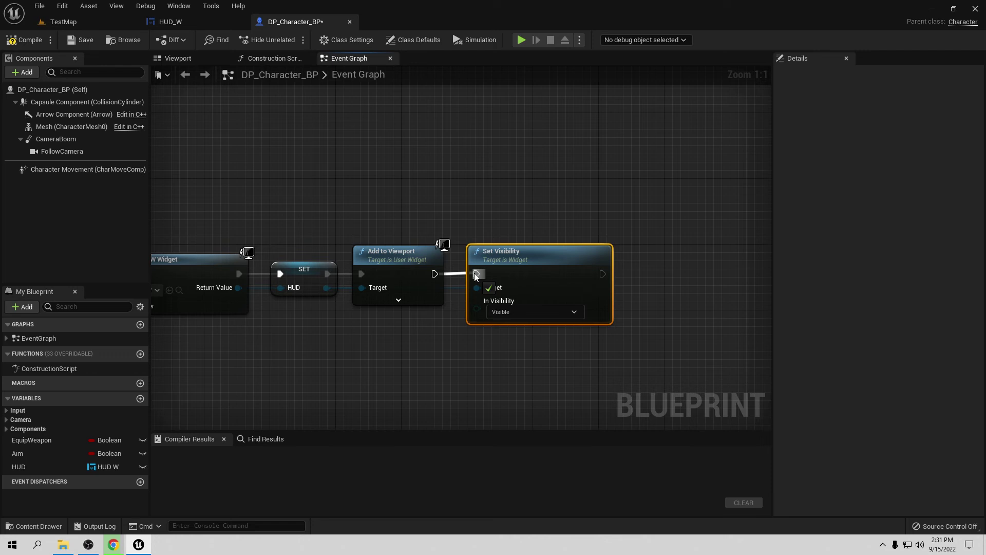
pyautogui.click(507, 312)
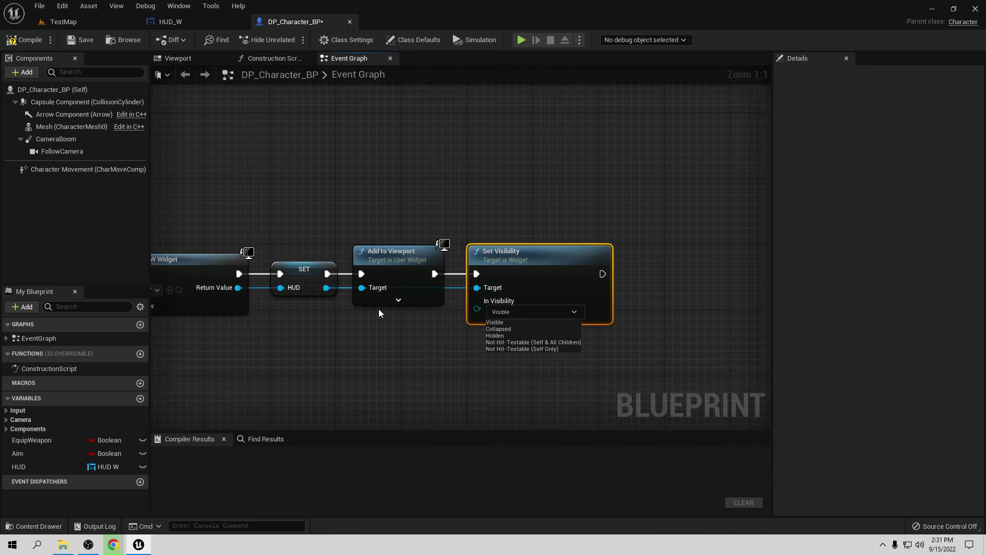
pyautogui.click(503, 330)
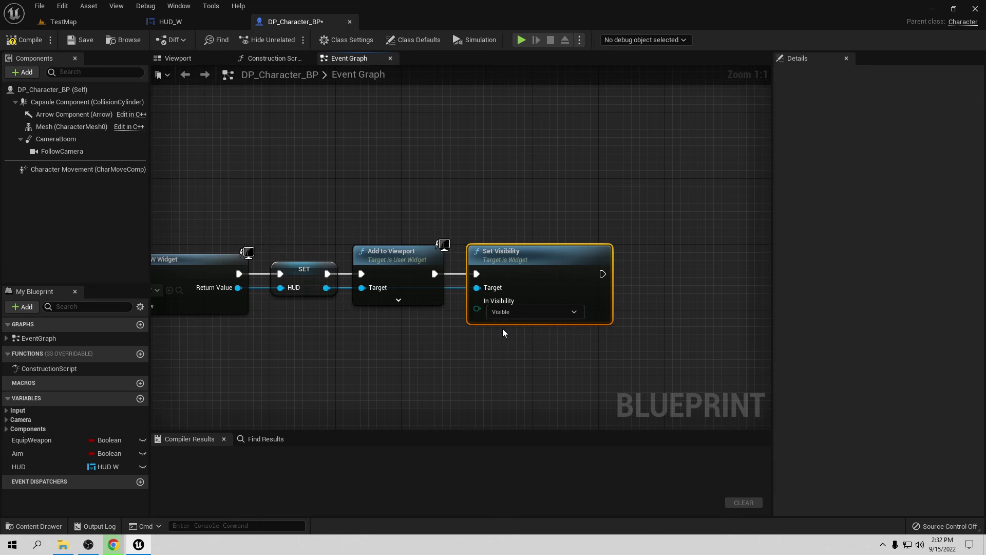
pyautogui.moveTo(525, 361); pyautogui.dragTo(549, 314, button='right')
# Compile and save DP_Character_BP, run the game preview to check the hidden HUD, and end the preview
pyautogui.click(28, 40)
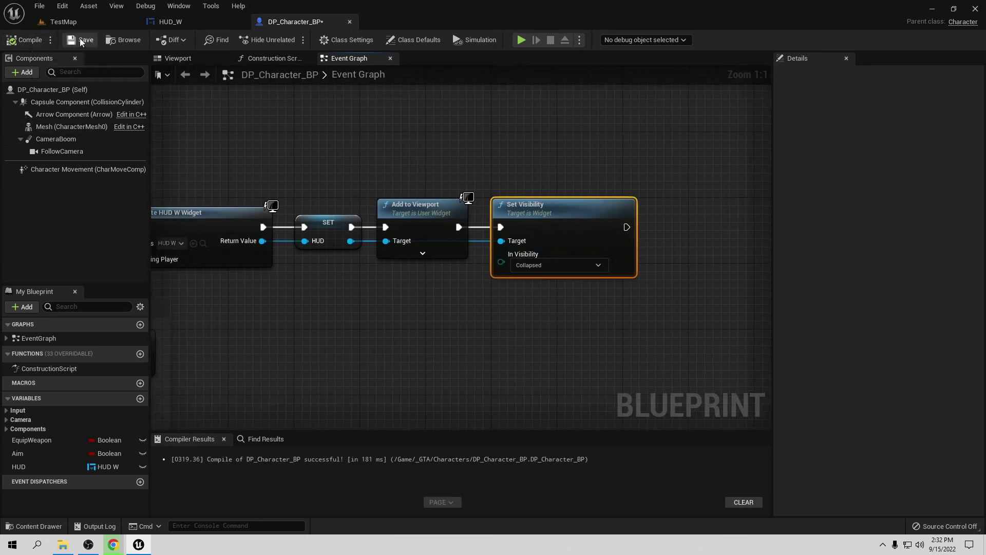
pyautogui.click(521, 40)
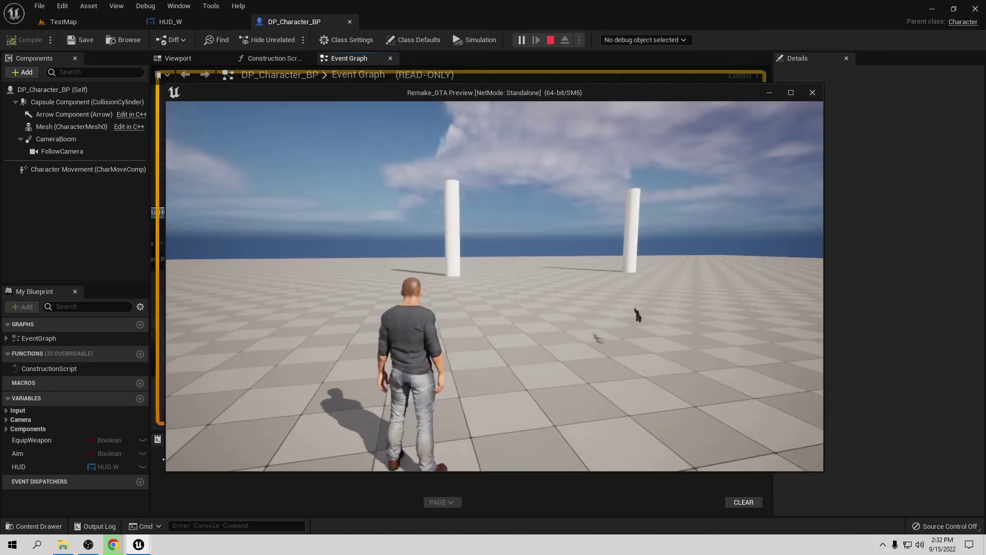
pyautogui.press('Escape')
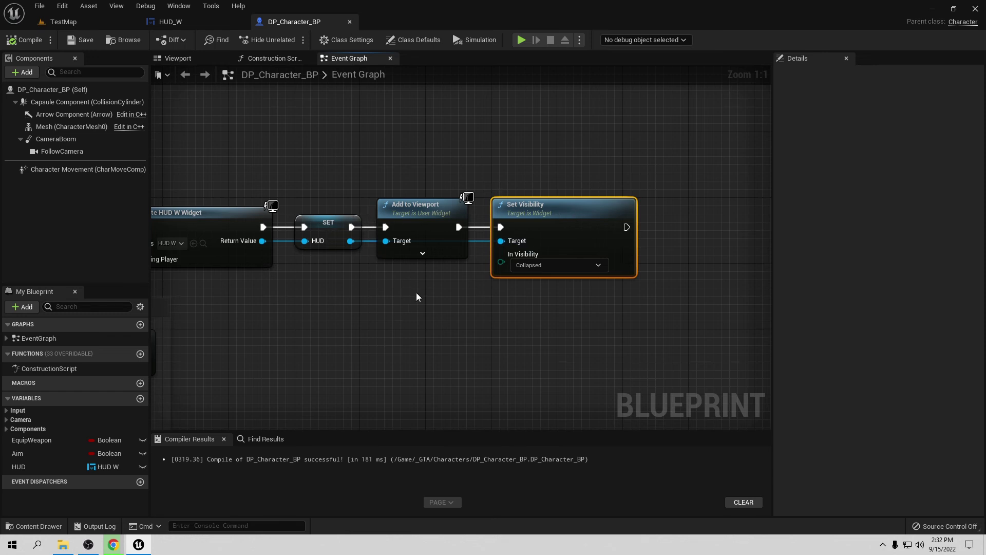
# Open the Aim collapsed graph from the Event Graph
pyautogui.moveTo(387, 288); pyautogui.dragTo(474, 218, button='right')
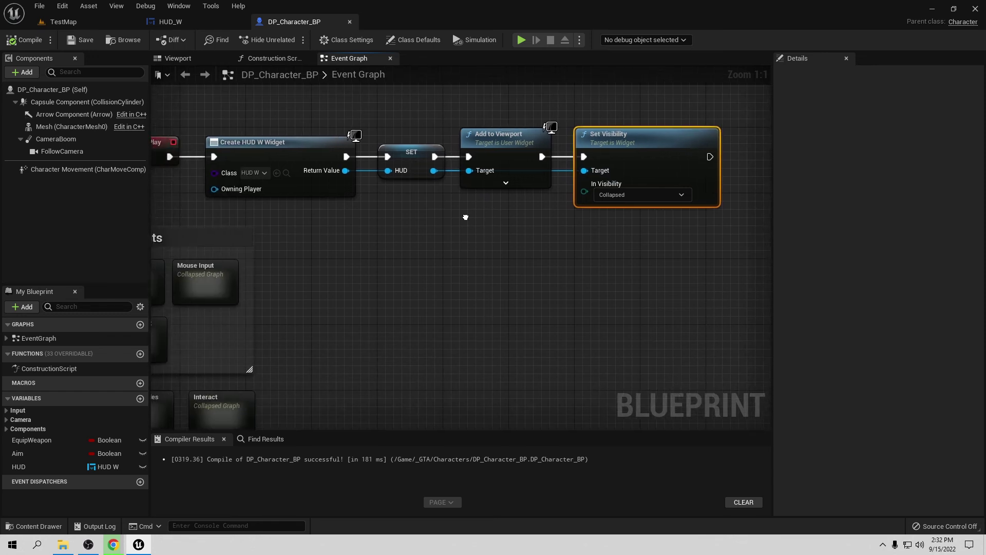
pyautogui.moveTo(441, 278); pyautogui.dragTo(530, 126, button='right')
pyautogui.scroll(-2, 432, 209)
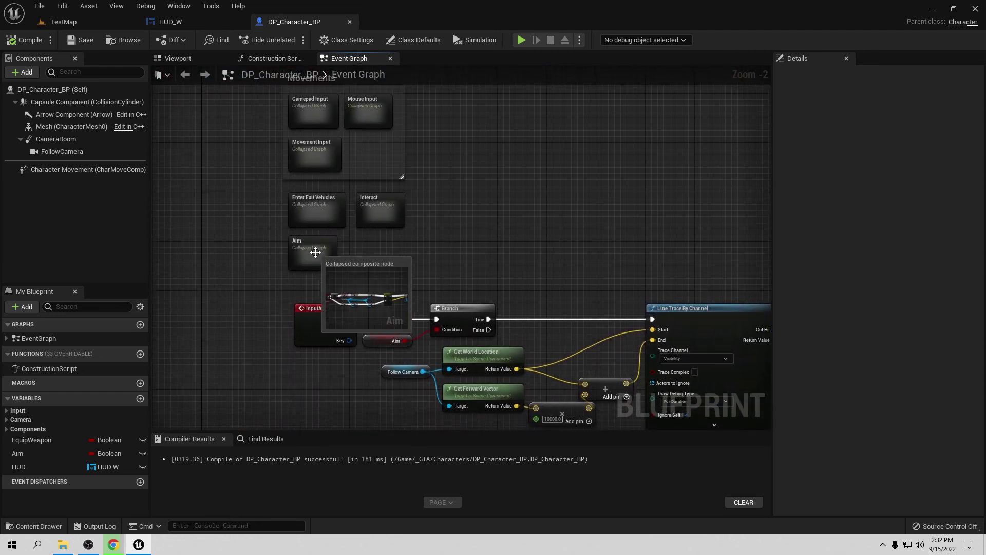
pyautogui.doubleClick(321, 254)
pyautogui.scroll(2, 287, 293)
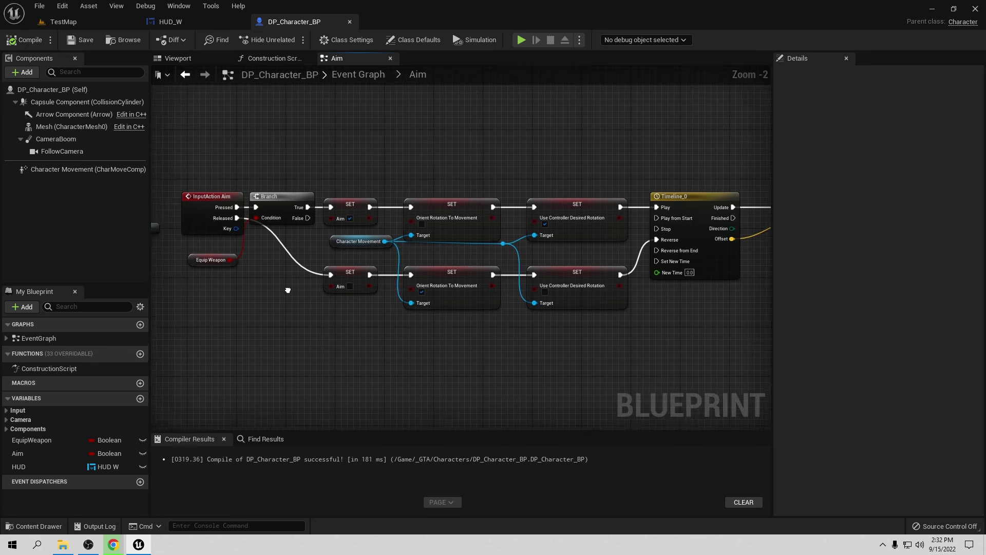
# Shift all nodes following the two Set Aim nodes further along the graph to make room behind them
pyautogui.moveTo(258, 220); pyautogui.dragTo(326, 262, button='right')
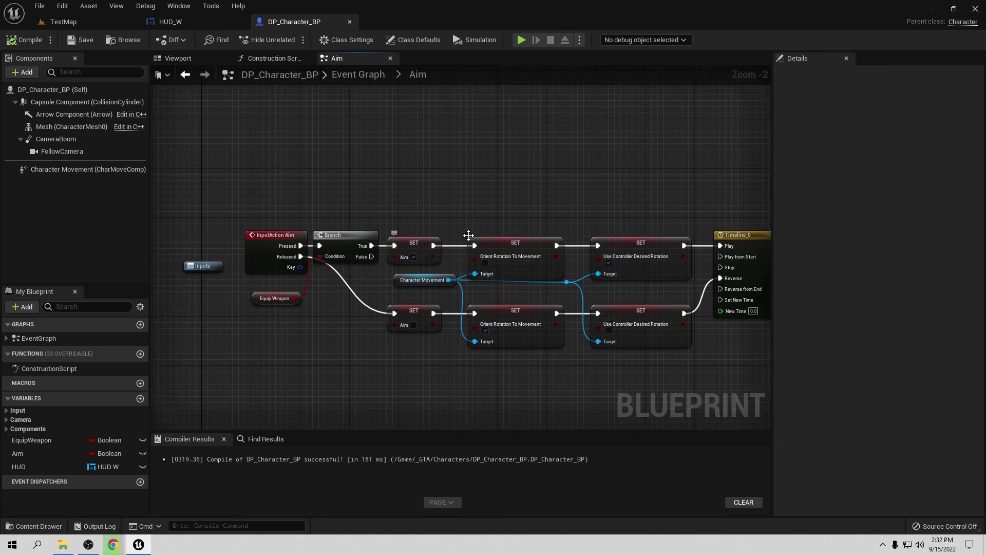
pyautogui.moveTo(506, 273); pyautogui.dragTo(427, 256, button='right')
pyautogui.scroll(-2, 473, 252)
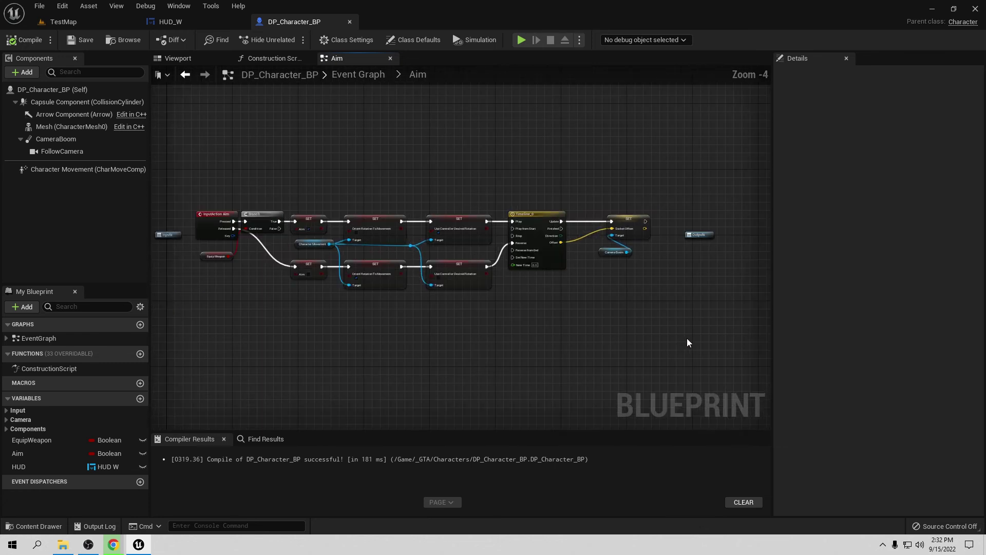
pyautogui.moveTo(716, 336); pyautogui.dragTo(331, 201)
pyautogui.moveTo(392, 222); pyautogui.dragTo(482, 222)
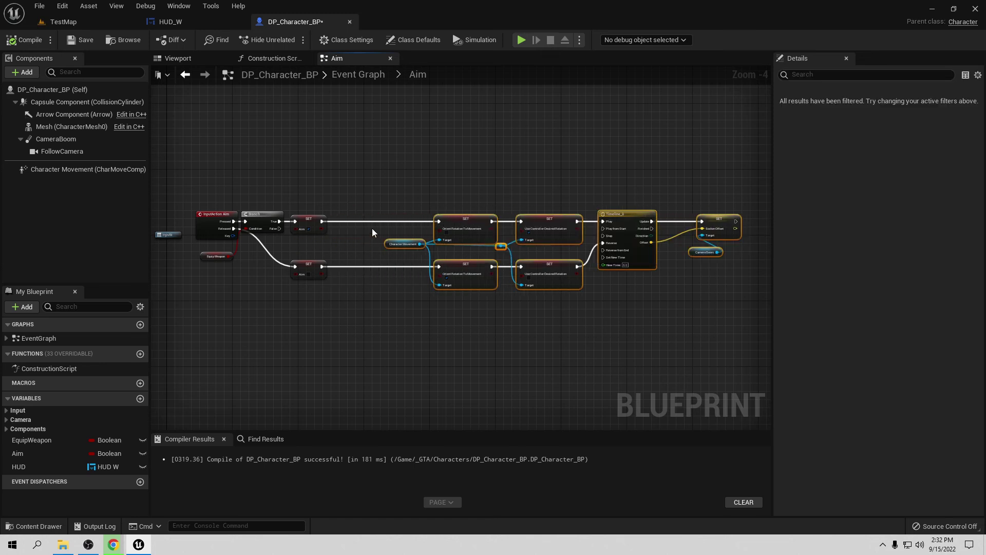
pyautogui.click(366, 201)
# Add a HUD variable getter with a Set Visibility node targeting it, placed after the Set Aim node that is ticked
pyautogui.scroll(4, 366, 201)
pyautogui.moveTo(197, 249); pyautogui.dragTo(249, 210, button='right')
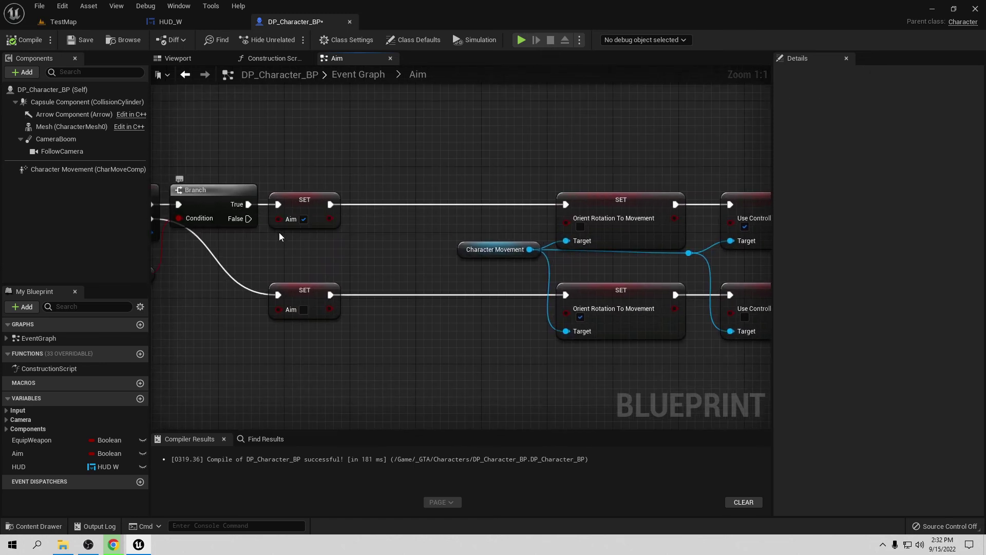
pyautogui.moveTo(338, 236); pyautogui.dragTo(365, 252, button='right')
pyautogui.moveTo(21, 467); pyautogui.dragTo(412, 251)
pyautogui.click(349, 289)
pyautogui.write('set visi')
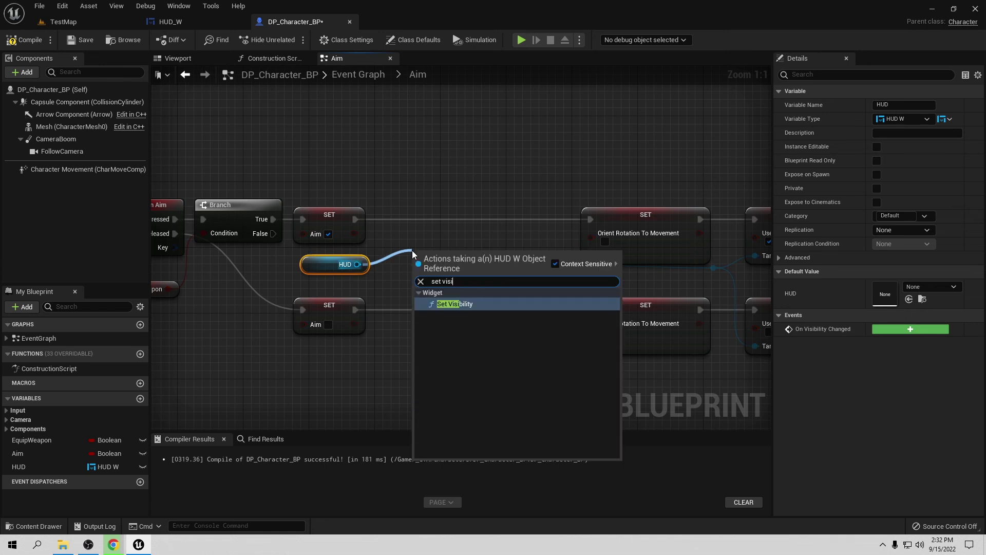
pyautogui.click(456, 303)
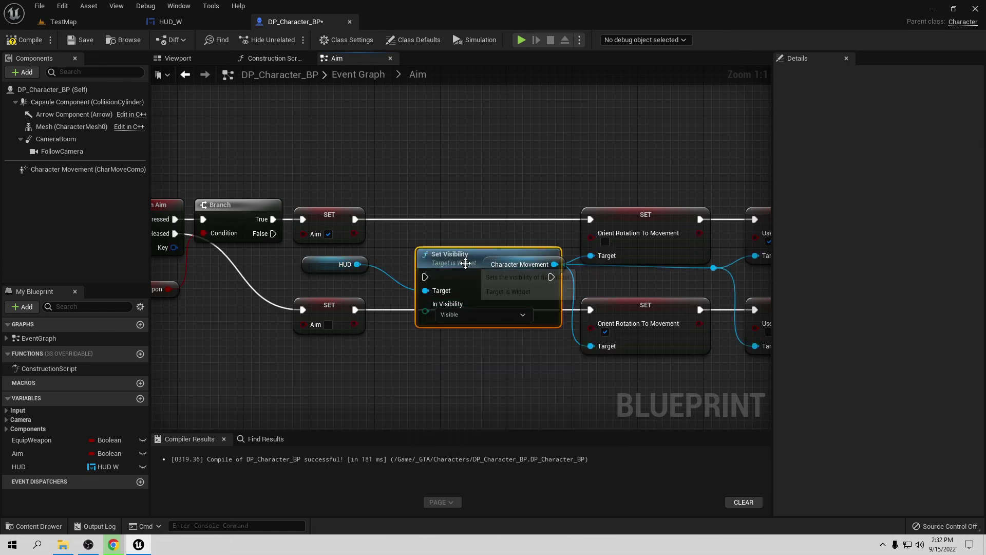
pyautogui.moveTo(460, 260); pyautogui.dragTo(428, 202)
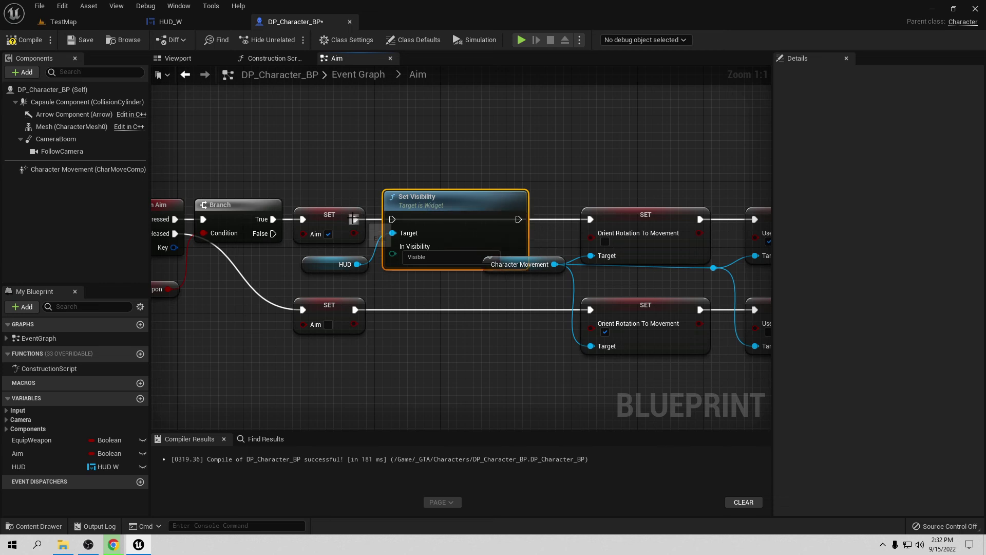
# Wire the Set Visibility node between the ticked Set Aim node and the upper Set Orient Rotation to Movement node
pyautogui.moveTo(355, 220); pyautogui.dragTo(392, 220)
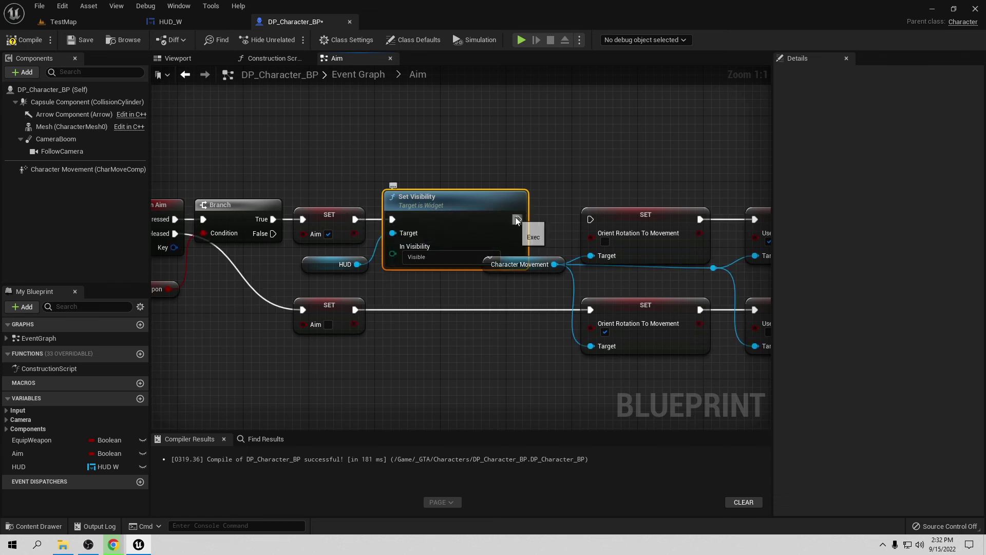
pyautogui.moveTo(517, 220); pyautogui.dragTo(590, 219)
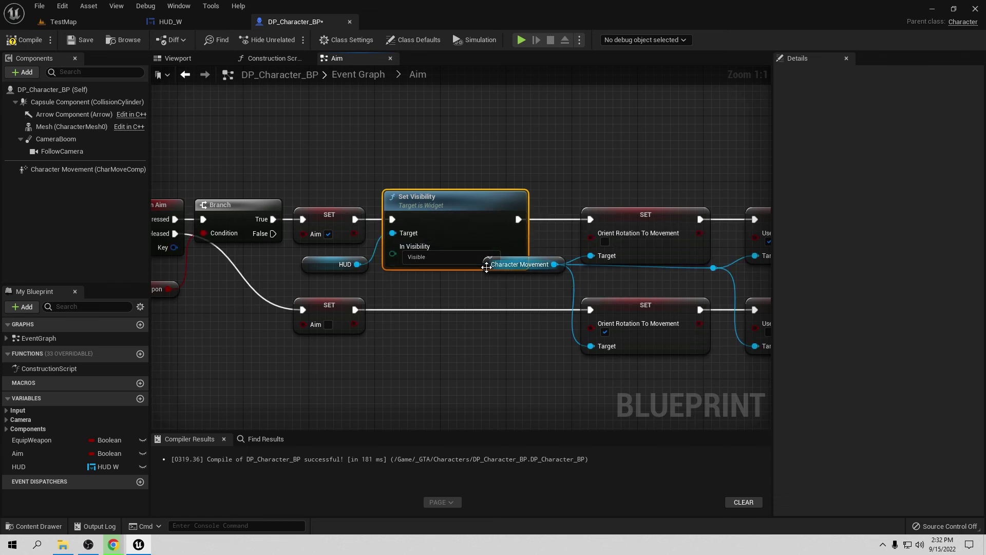
pyautogui.moveTo(486, 272); pyautogui.dragTo(488, 285)
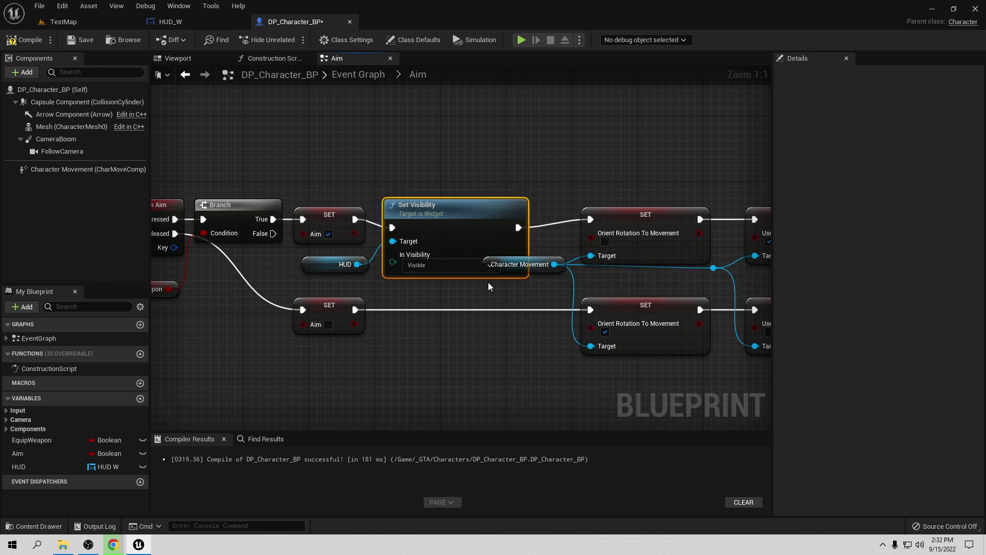
pyautogui.hotkey('ctrl', 'z')
# Move the Character Movement getter and its reroute node down so they clear the Set Visibility node
pyautogui.click(539, 258)
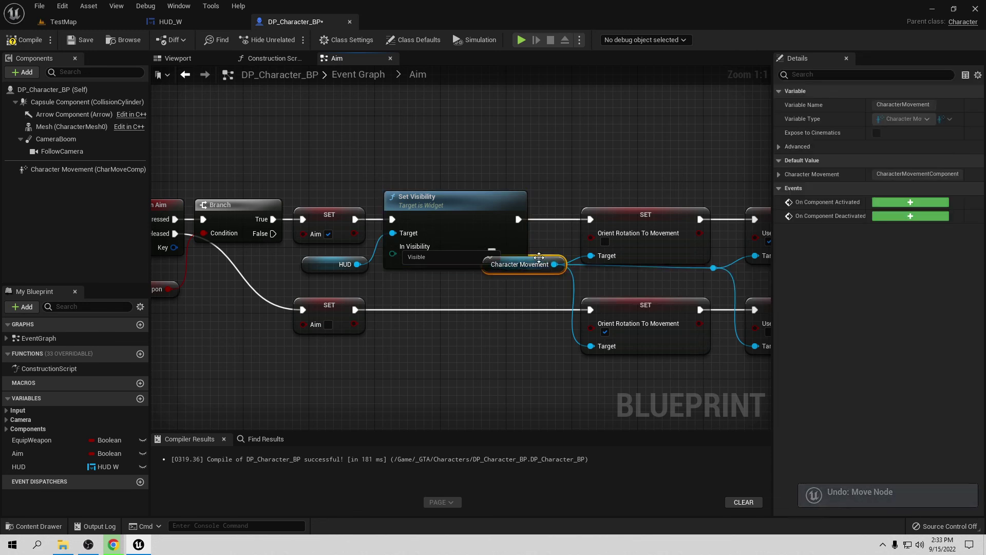
pyautogui.moveTo(539, 258); pyautogui.dragTo(534, 272)
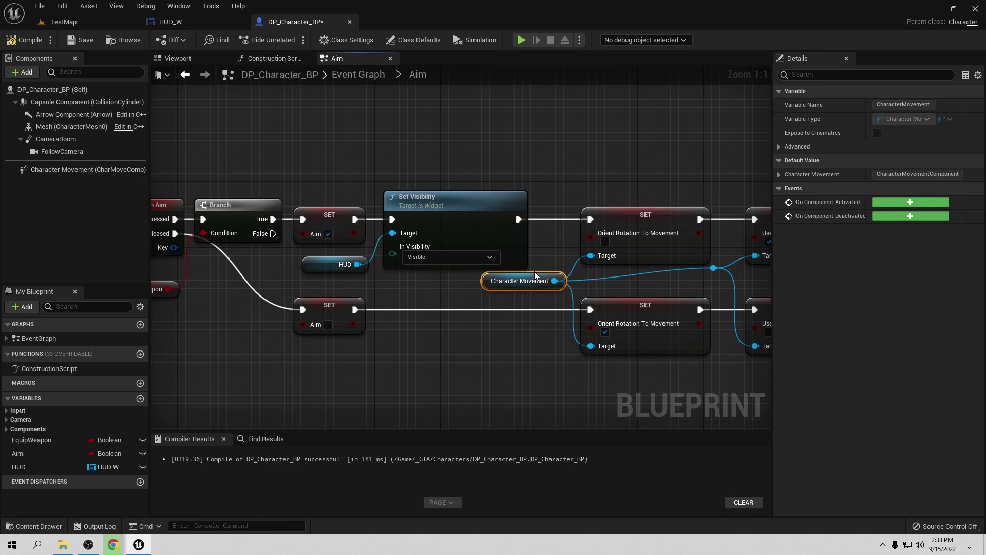
pyautogui.click(594, 274)
pyautogui.moveTo(712, 269); pyautogui.dragTo(709, 289)
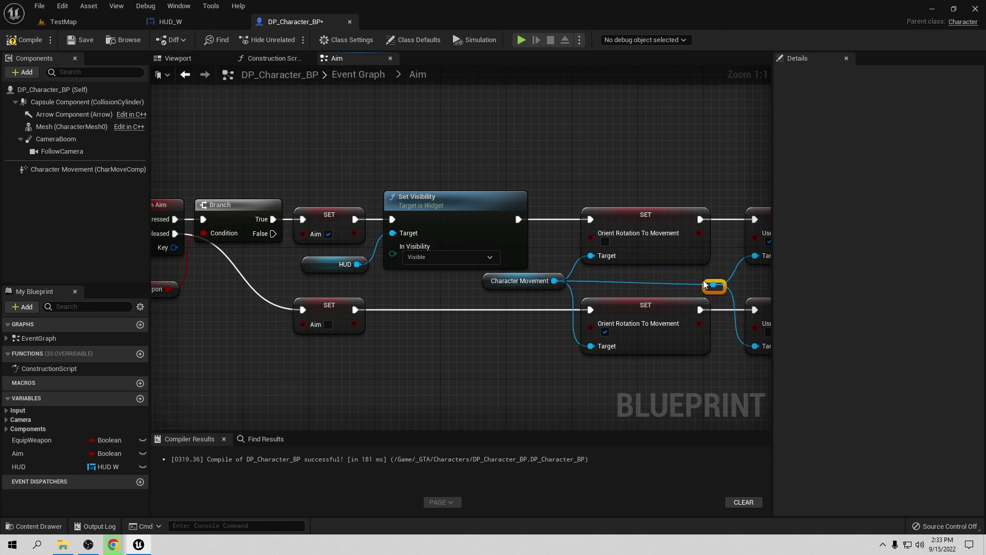
pyautogui.click(670, 283)
# Add a second Set Visibility node from the HUD getter and place it beneath the first one
pyautogui.moveTo(670, 284); pyautogui.dragTo(573, 256, button='right')
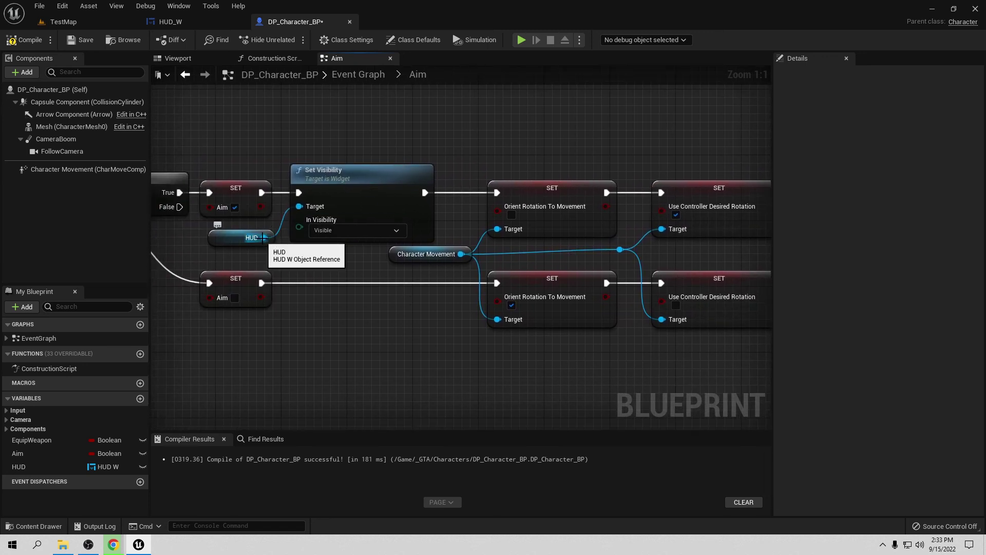
pyautogui.moveTo(263, 238); pyautogui.dragTo(318, 343)
pyautogui.write('set vis')
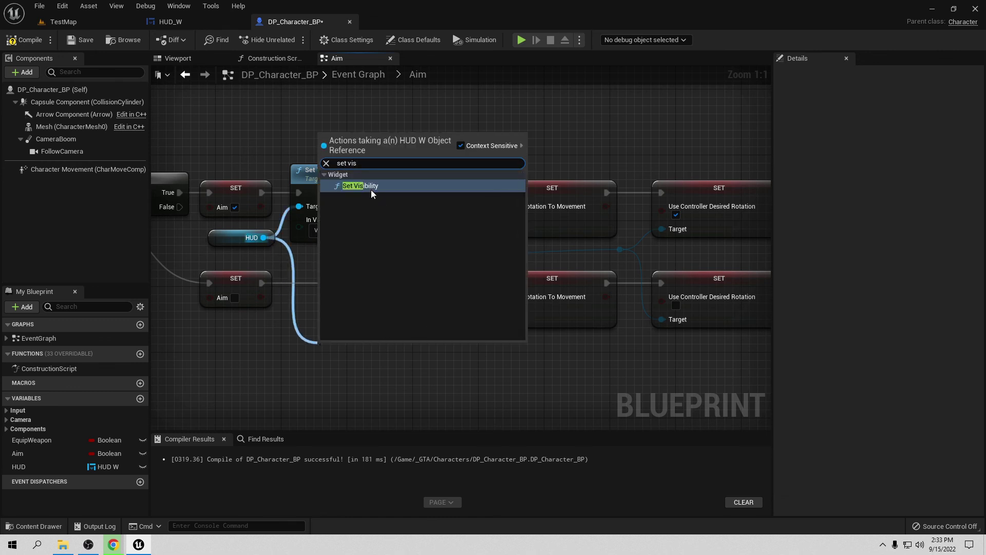
pyautogui.click(360, 186)
pyautogui.moveTo(443, 345); pyautogui.dragTo(354, 274)
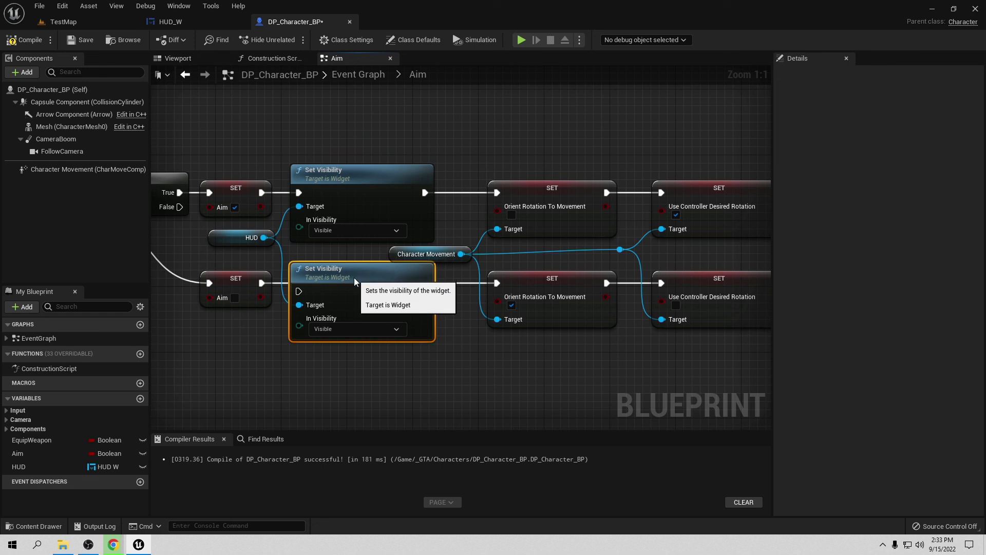
pyautogui.moveTo(354, 278); pyautogui.dragTo(362, 286)
# Move the lower Released row of nodes down and align the second Set Visibility node with its execution line
pyautogui.scroll(-4, 238, 335)
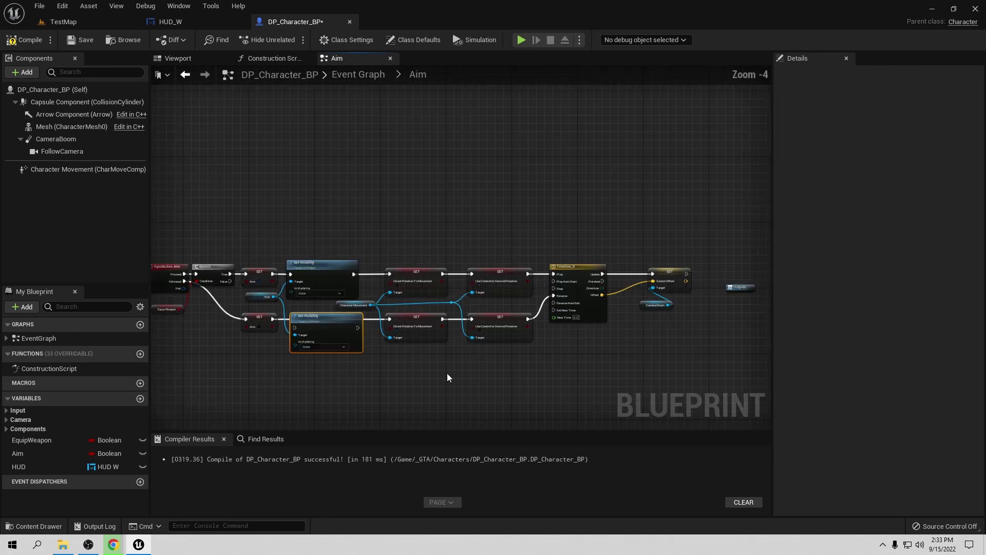
pyautogui.moveTo(574, 396); pyautogui.dragTo(260, 331)
pyautogui.moveTo(320, 328); pyautogui.dragTo(317, 334)
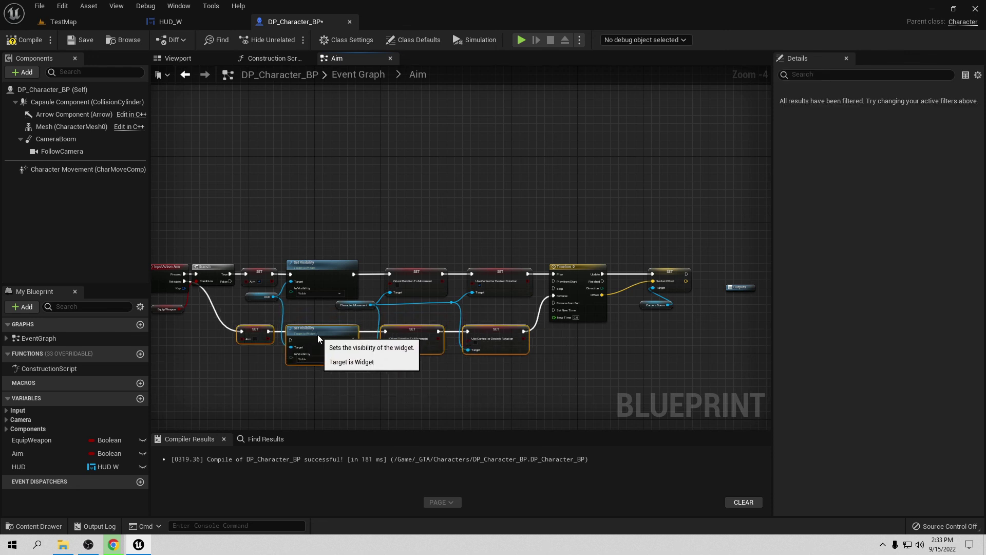
pyautogui.click(420, 372)
pyautogui.scroll(3, 368, 374)
pyautogui.moveTo(368, 379); pyautogui.dragTo(440, 375, button='right')
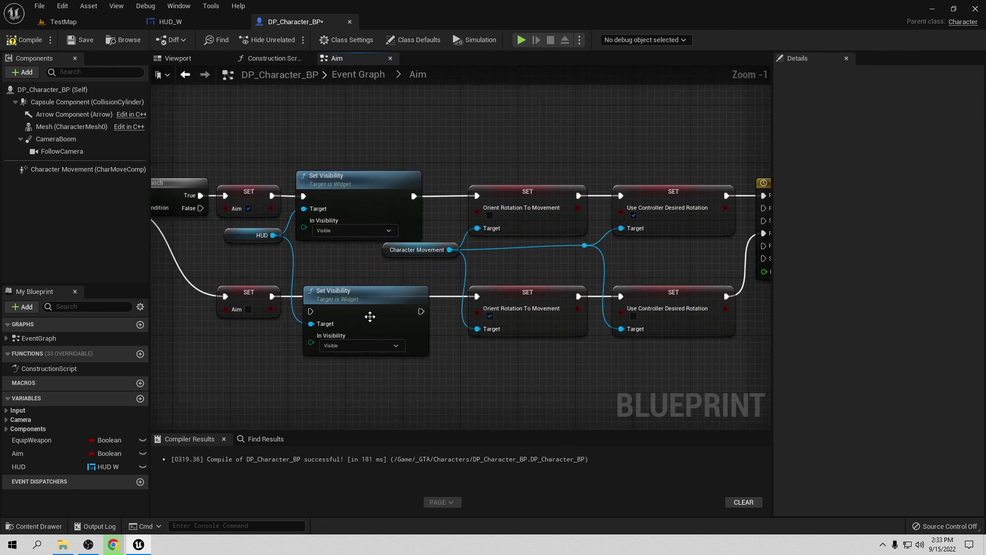
pyautogui.click(365, 296)
pyautogui.moveTo(363, 290); pyautogui.dragTo(362, 287)
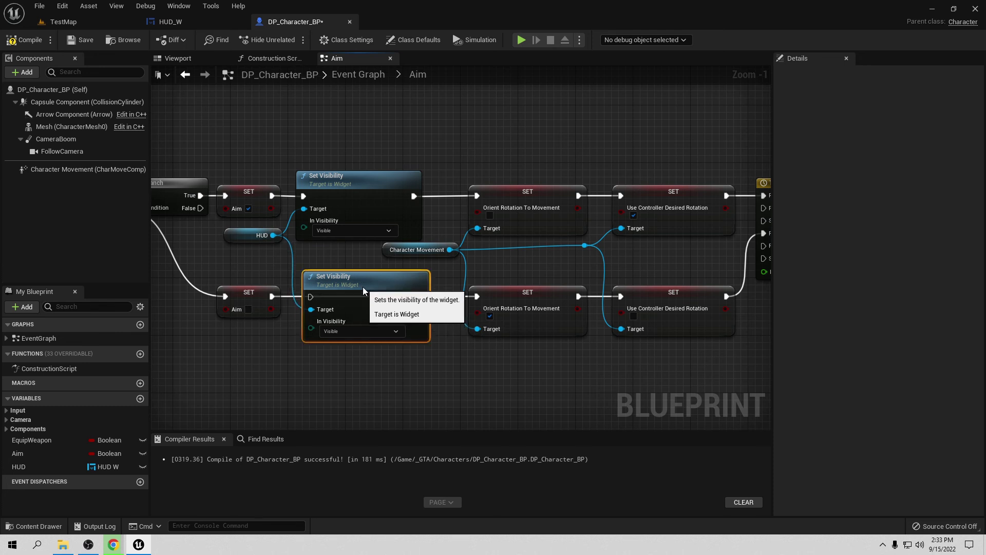
# Wire the second Set Visibility node between the unticked Set Aim and lower Orient Rotation nodes, with In Visibility set to Collapsed
pyautogui.moveTo(273, 296); pyautogui.dragTo(312, 297)
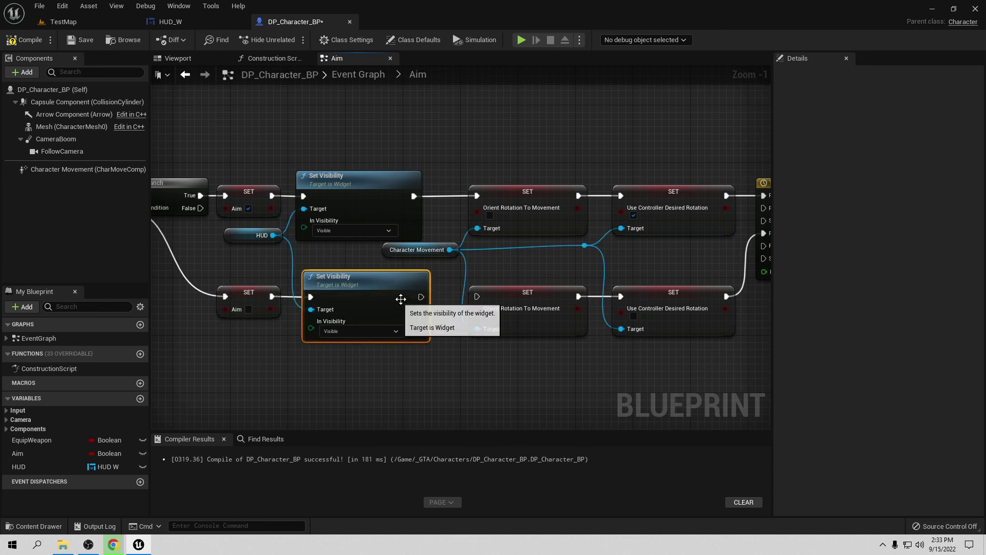
pyautogui.moveTo(421, 297); pyautogui.dragTo(476, 297)
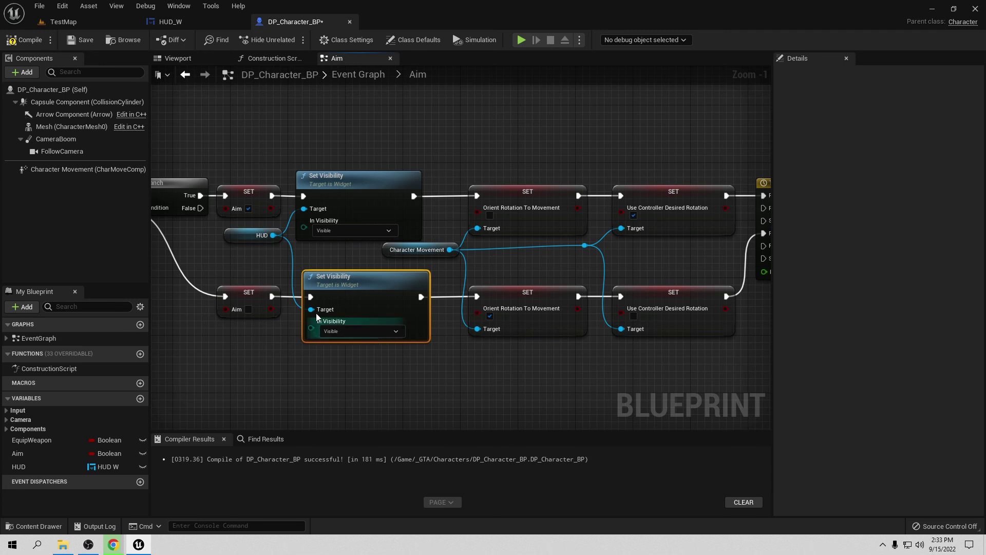
pyautogui.click(348, 331)
pyautogui.click(343, 348)
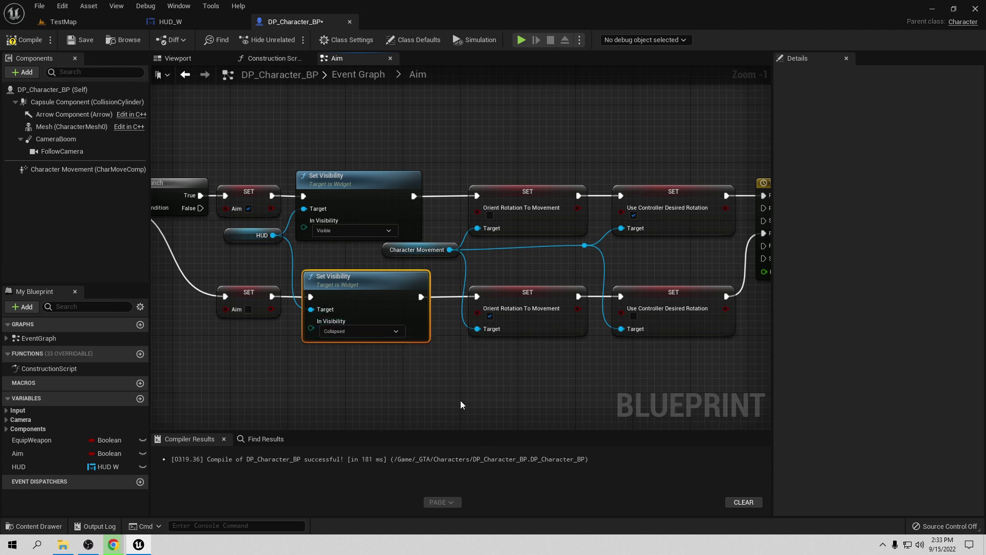
# Compile and save DP_Character_BP, start the play preview, and walk the character to the floating rifle to pick it up
pyautogui.moveTo(460, 400); pyautogui.dragTo(394, 359, button='right')
pyautogui.click(24, 39)
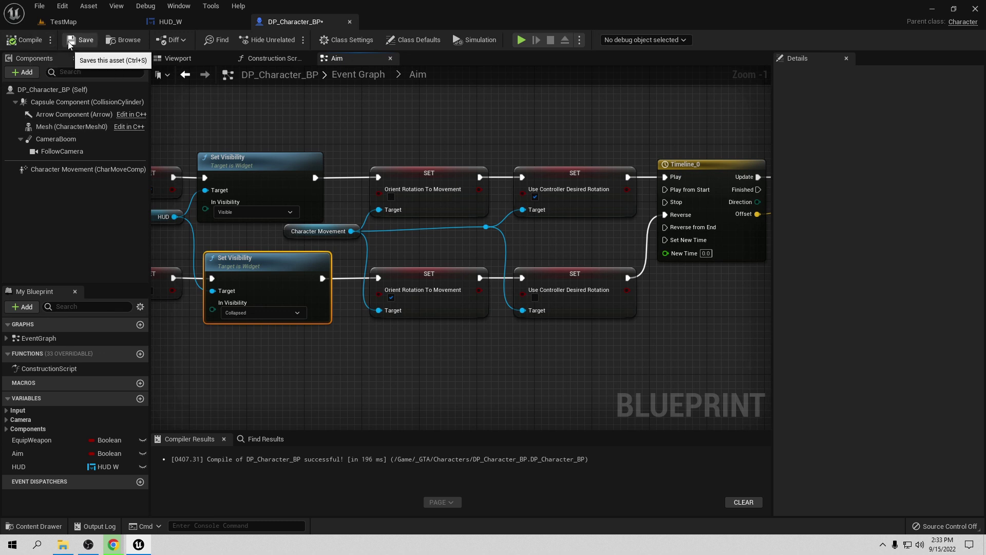
pyautogui.click(521, 40)
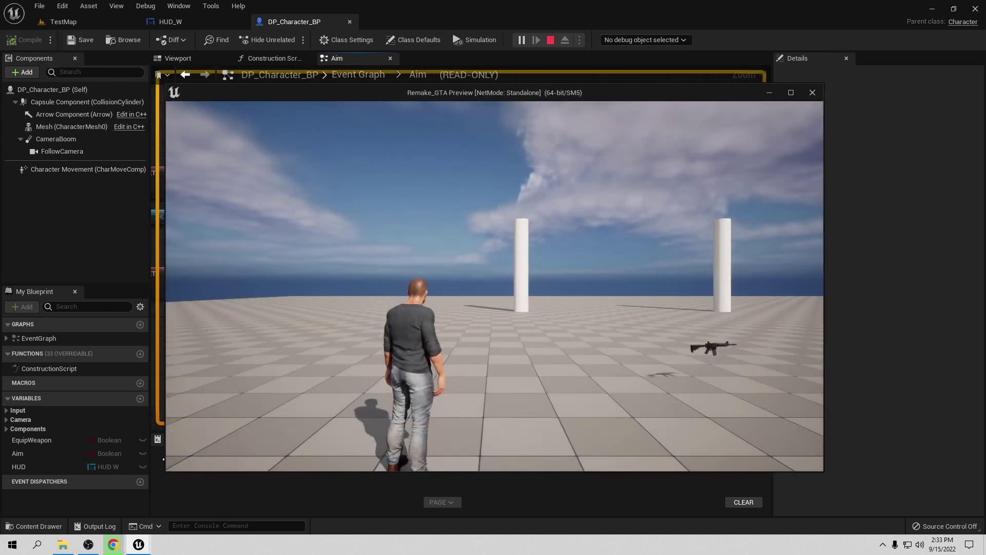
pyautogui.press('d')
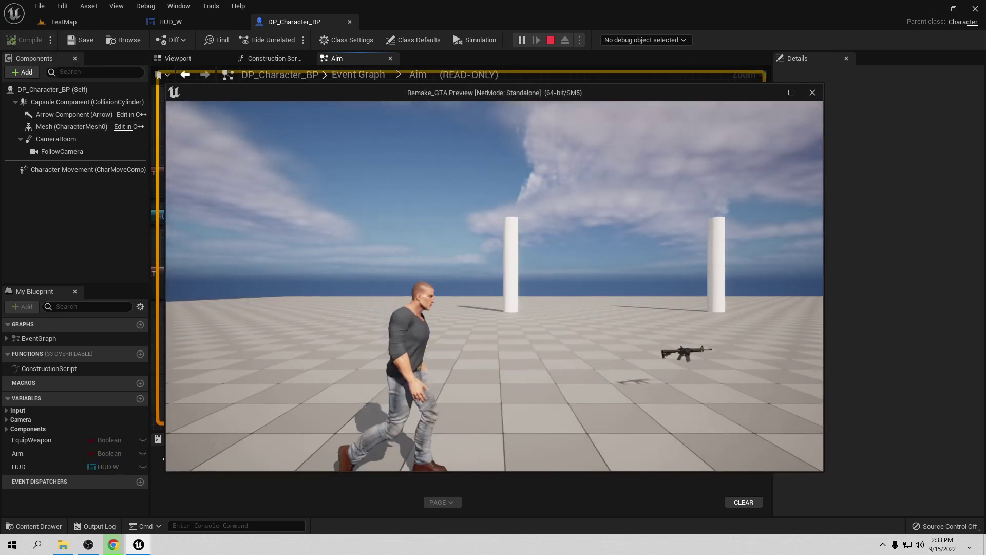
pyautogui.press('w')
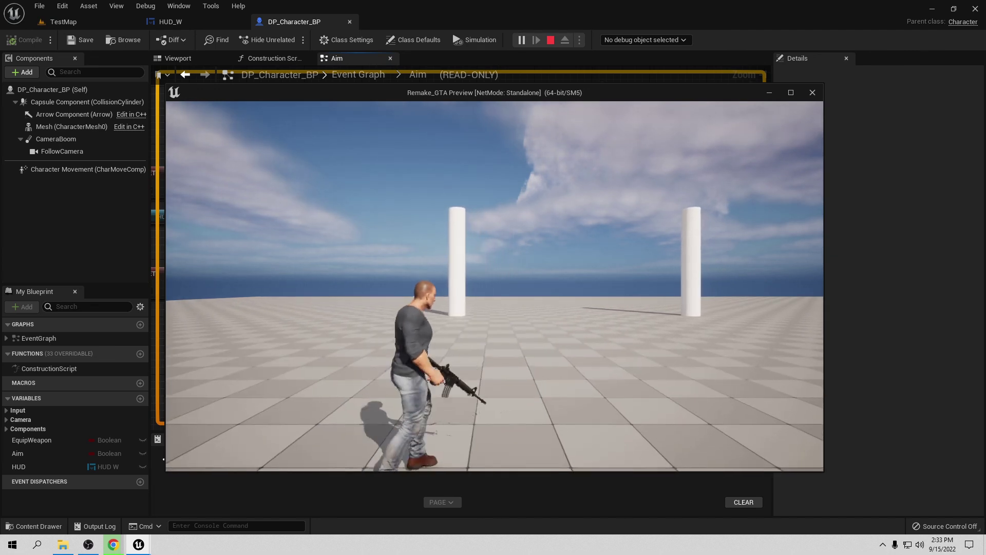
# Run the armed character around the test map and aim the rifle near the white column to check the crosshair
pyautogui.press('a')
pyautogui.press('w')
pyautogui.press('d')
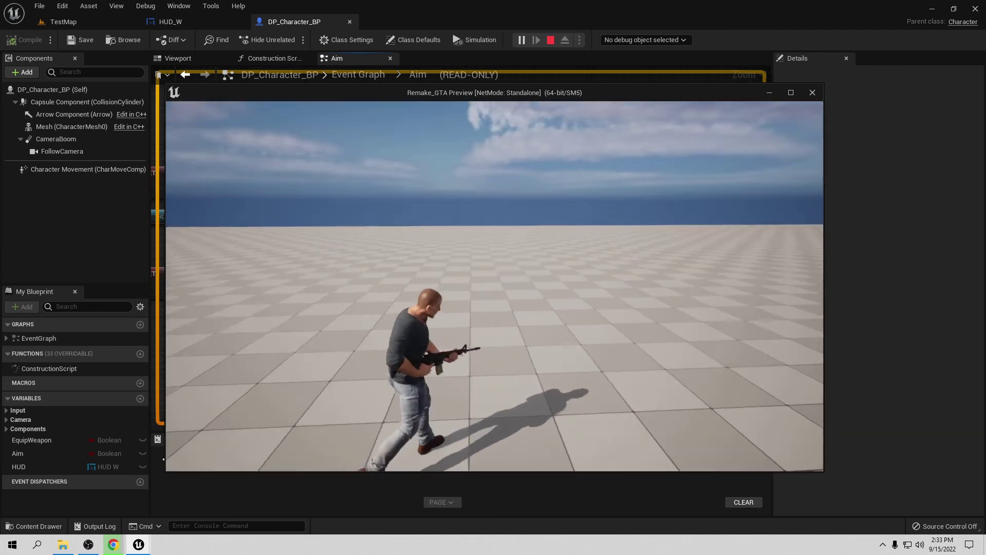
pyautogui.press('s')
pyautogui.rightClick(495, 286)
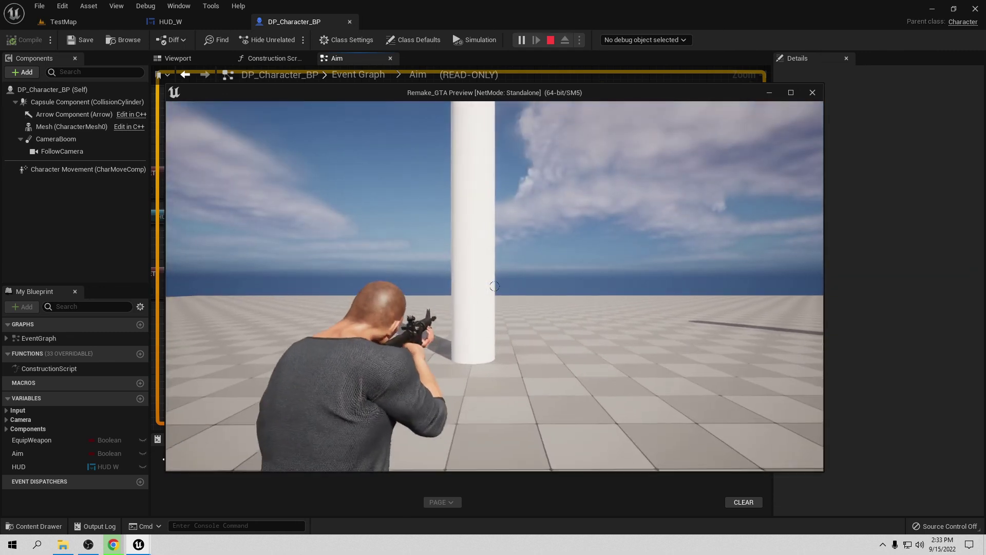
pyautogui.press('a')
# Fire several shots at the white column while aiming to compare the hit points with the crosshair
pyautogui.click(495, 286)
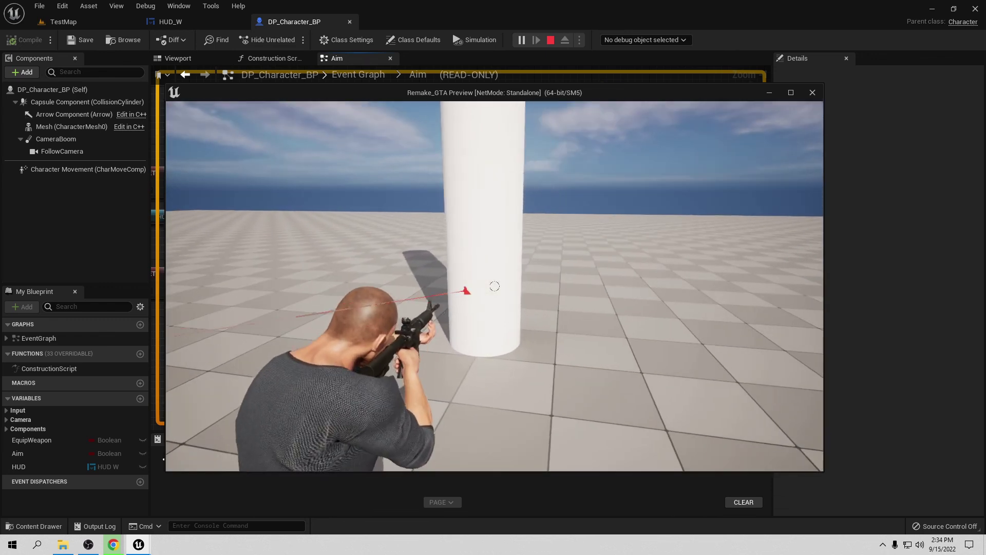
pyautogui.click(495, 286)
pyautogui.click(495, 286)
pyautogui.click(495, 286)
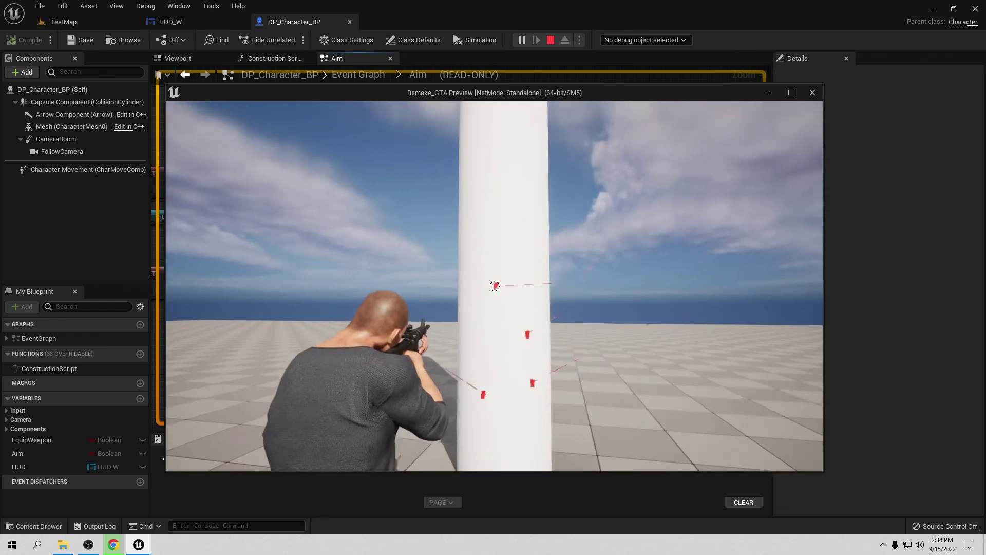
pyautogui.click(495, 286)
# Release the aim and run the armed character away from the column and toward the two parked vehicles
pyautogui.press('s')
pyautogui.press('w')
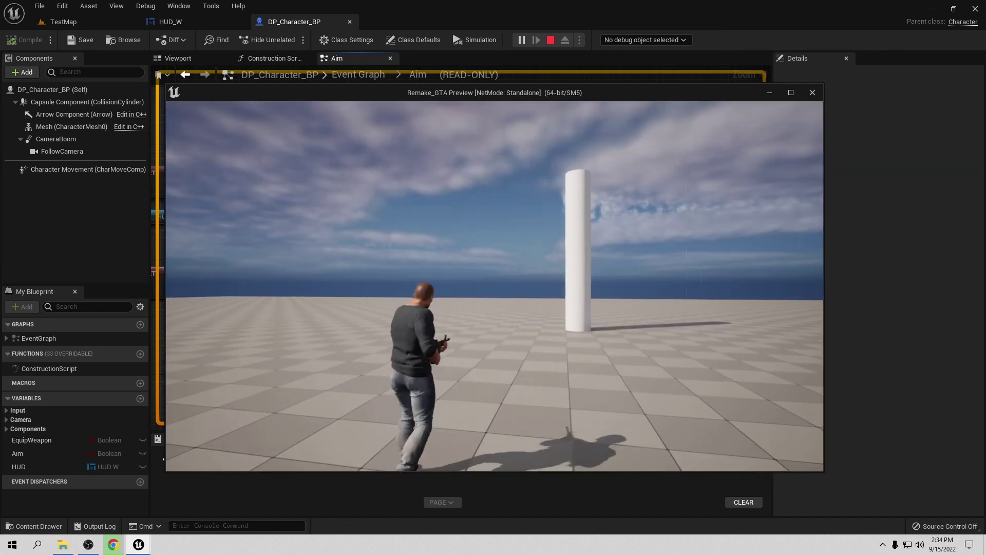
pyautogui.press('d')
pyautogui.press('s')
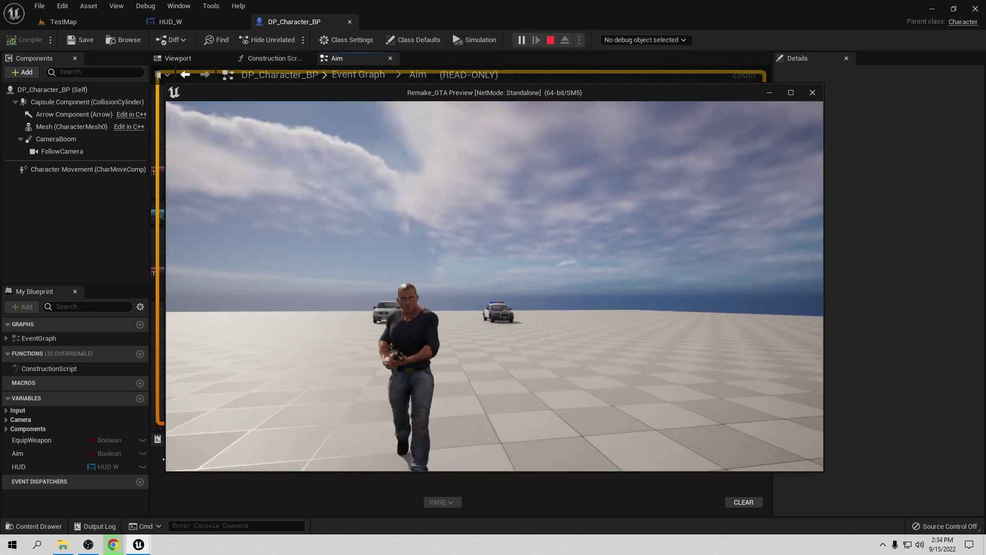
pyautogui.press('d')
pyautogui.press('w')
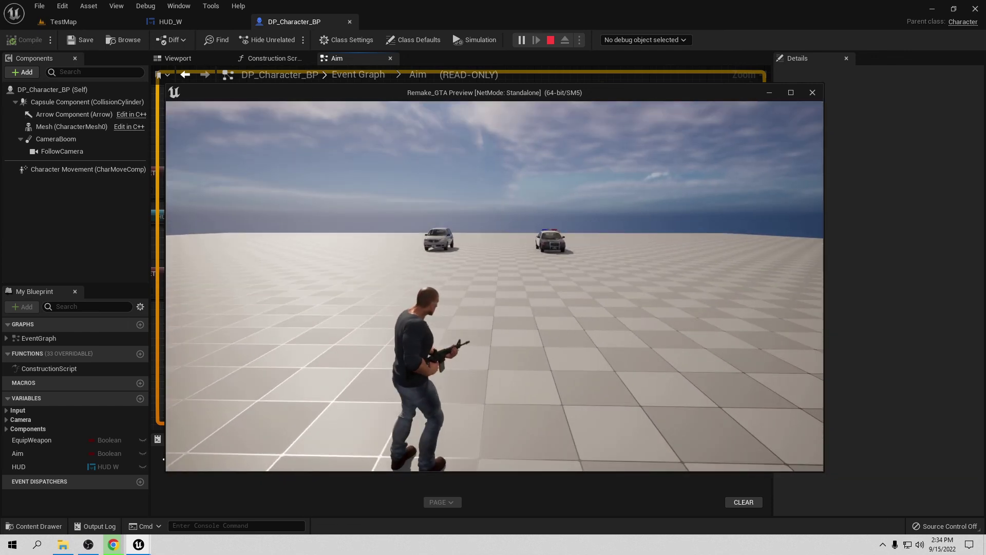